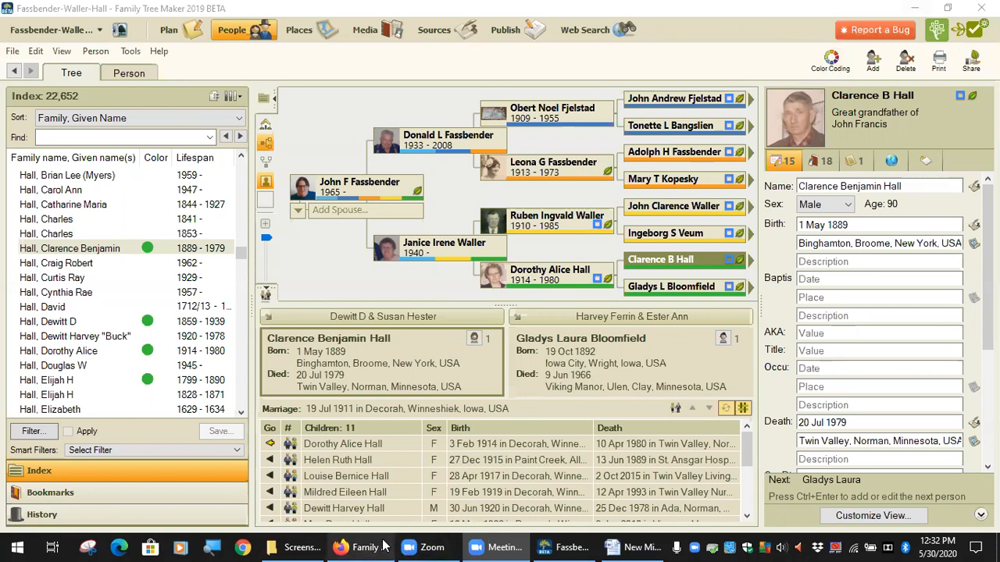
Switch to Firefox and read the full Build 584 announcement in the Family Book Creator Users group
mouse_move(378, 545)
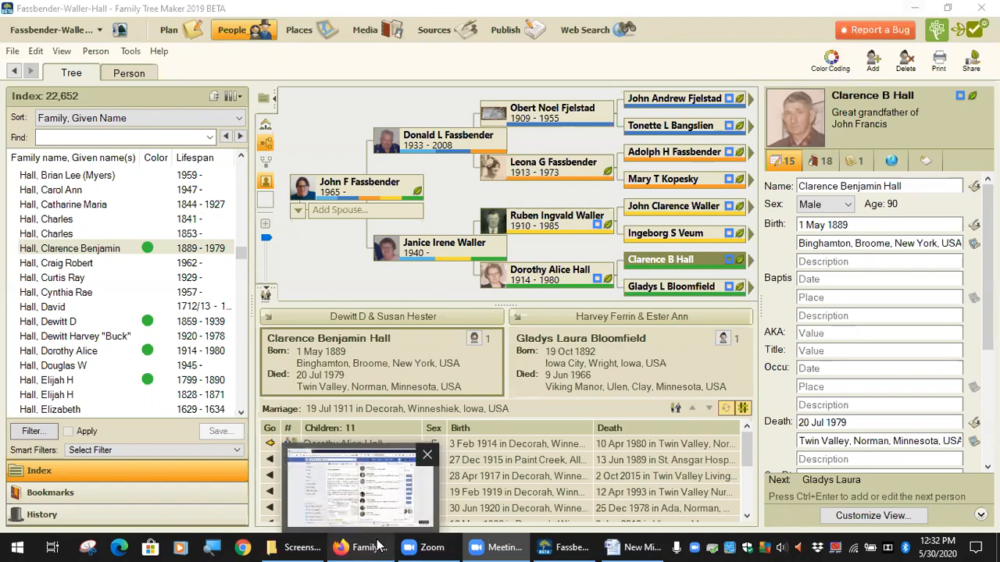
left_click(377, 545)
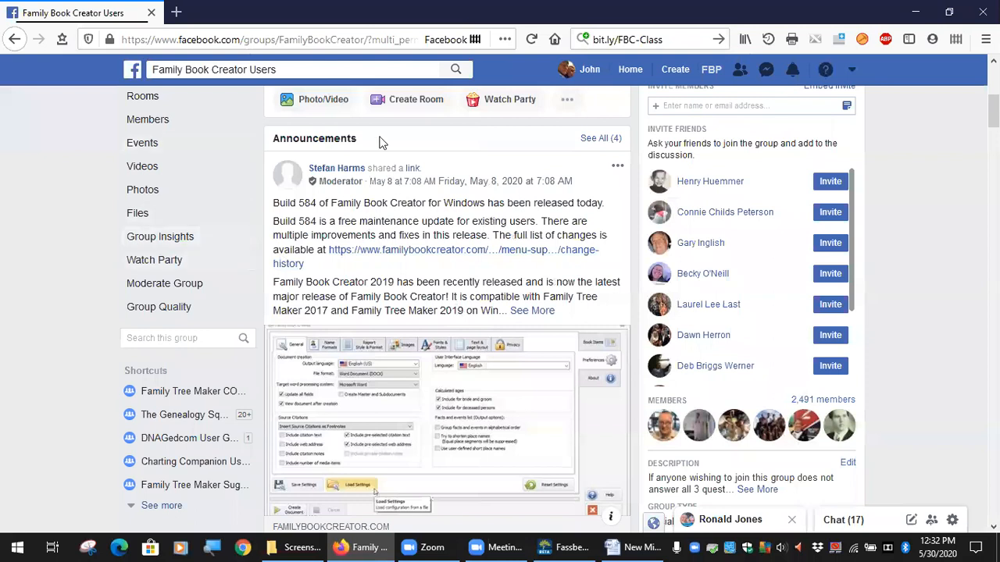
left_click(533, 310)
scroll(445, 195, "down", 2)
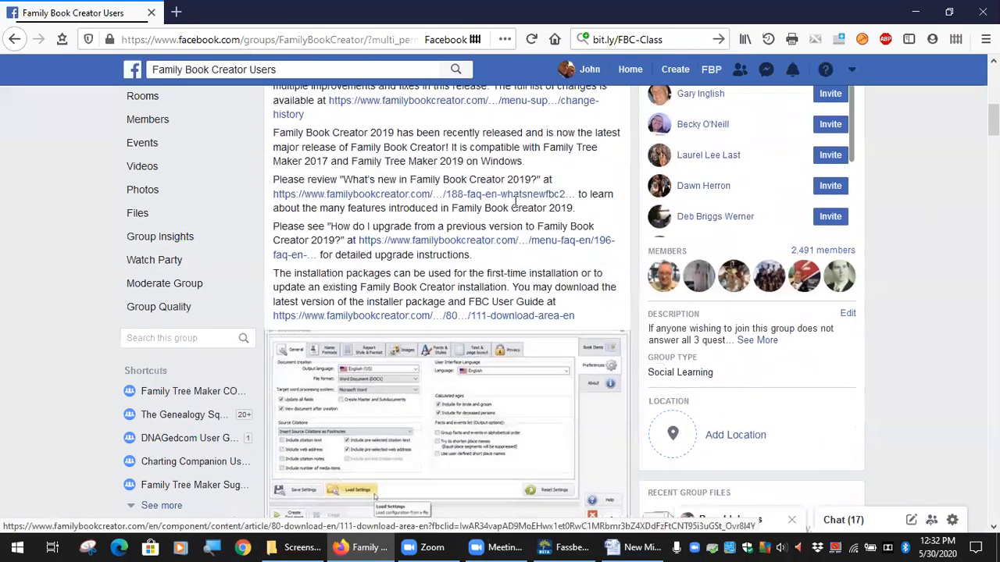
scroll(438, 196, "up", 2)
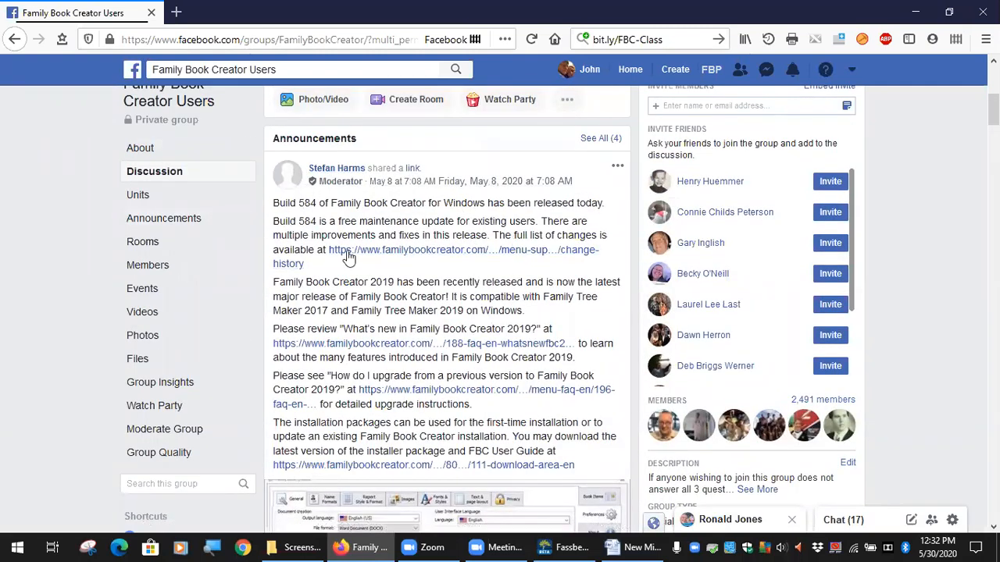
scroll(351, 282, "down", 1)
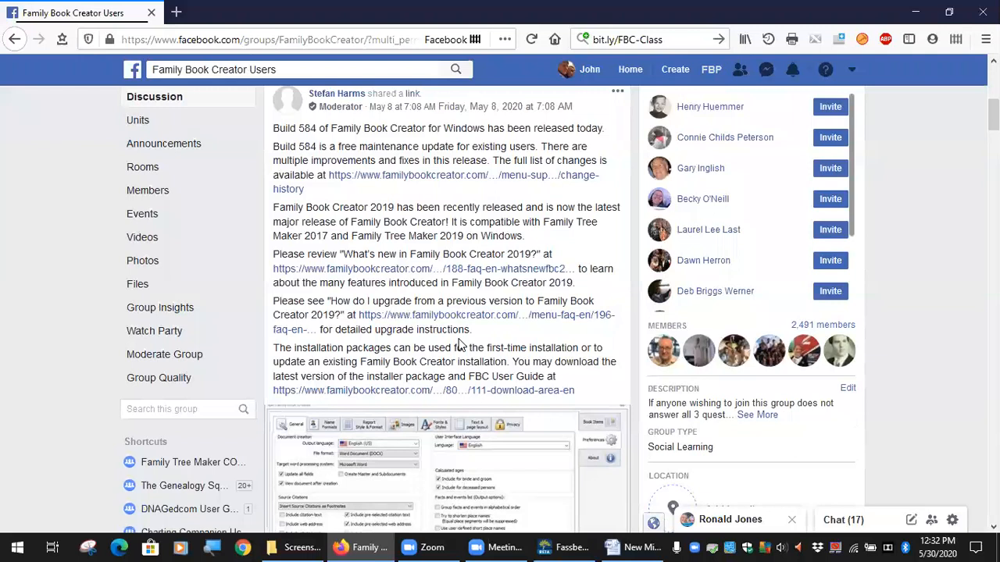
scroll(461, 344, "up", 1)
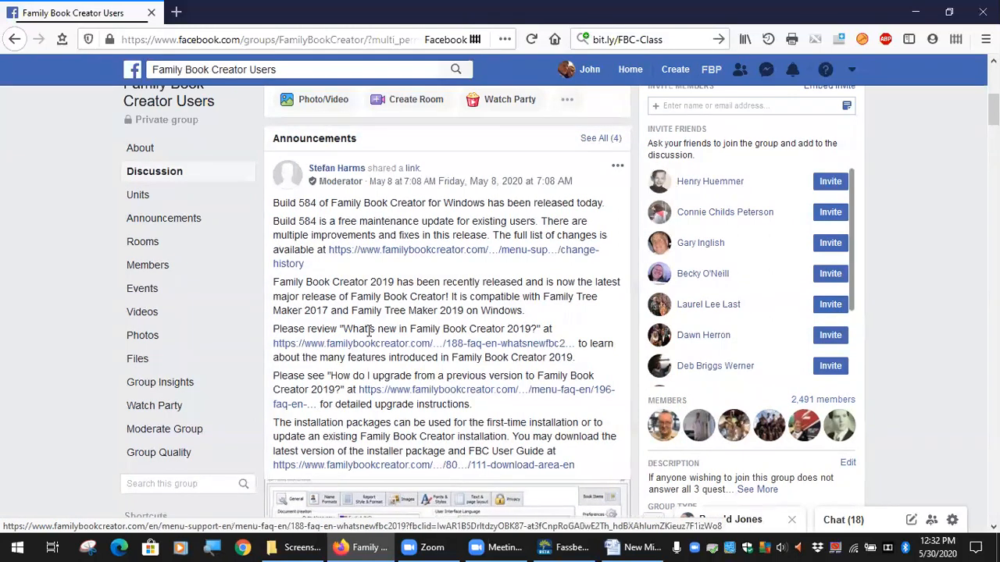
Open the familybookcreator.com website in a new browser tab
key("ctrl+t")
left_click(264, 42)
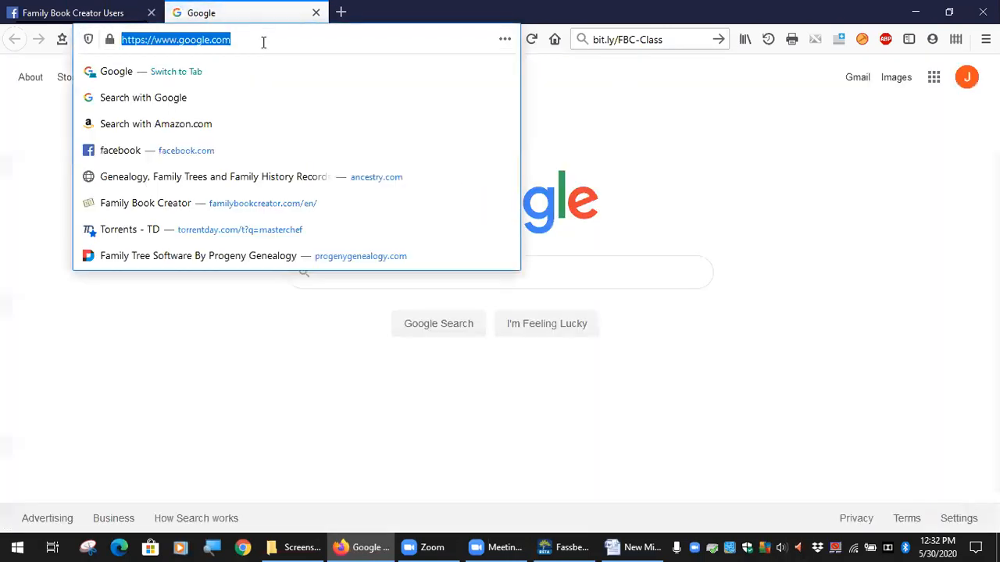
type("familybookcreator.com/")
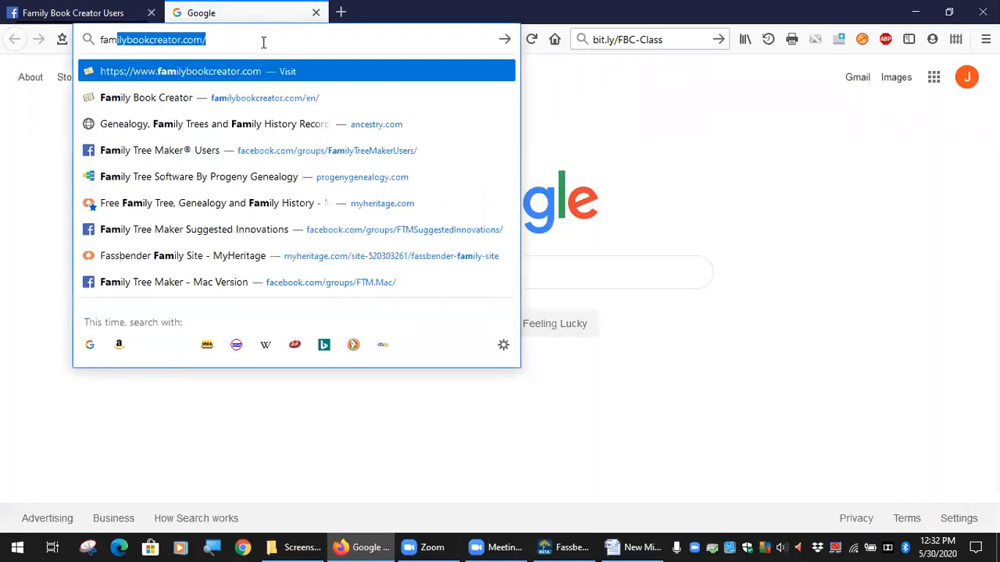
key("Return")
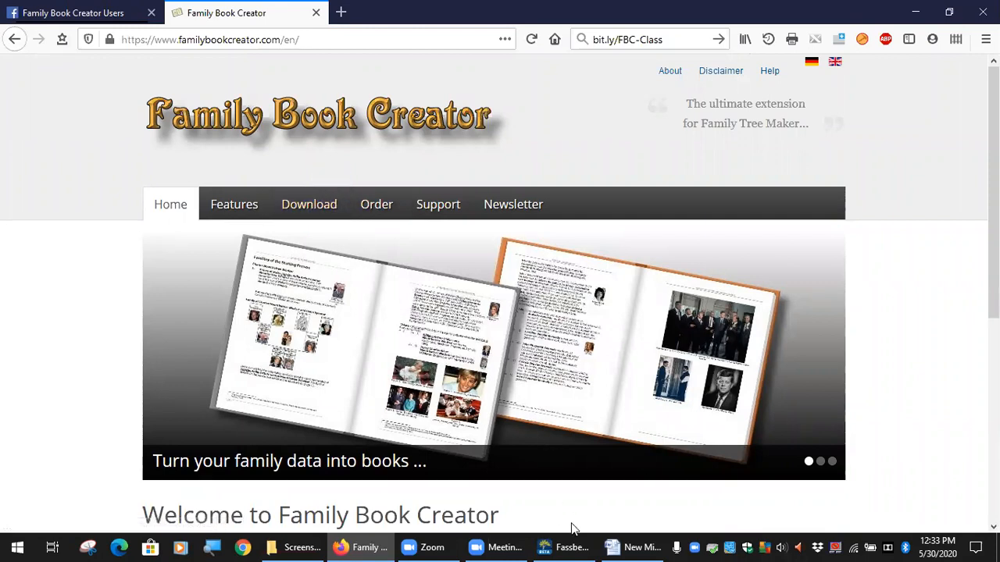
Follow the Facebook announcement's link to the Download Area and open the Family Book Creator 2019 download page
left_click(104, 18)
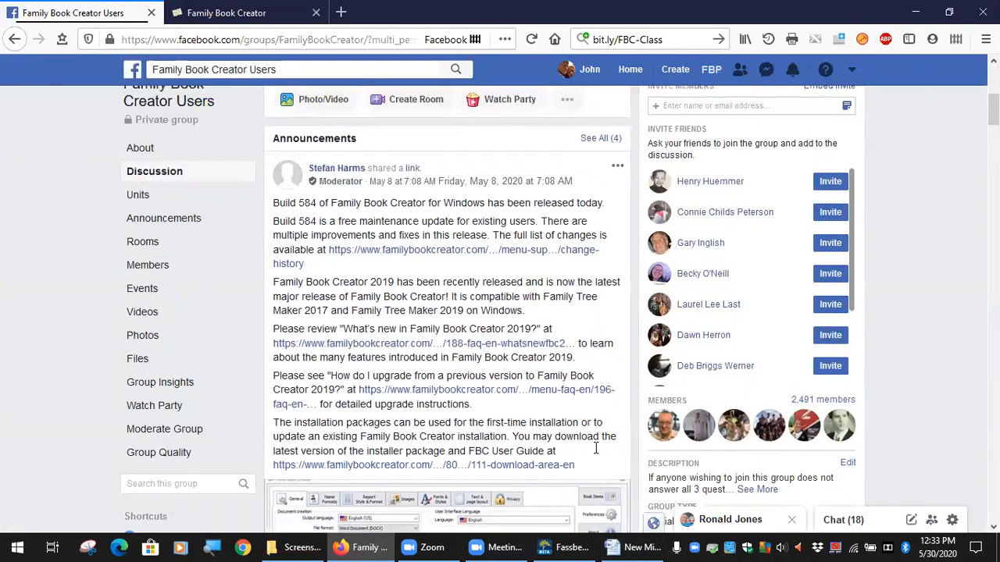
left_click(460, 468)
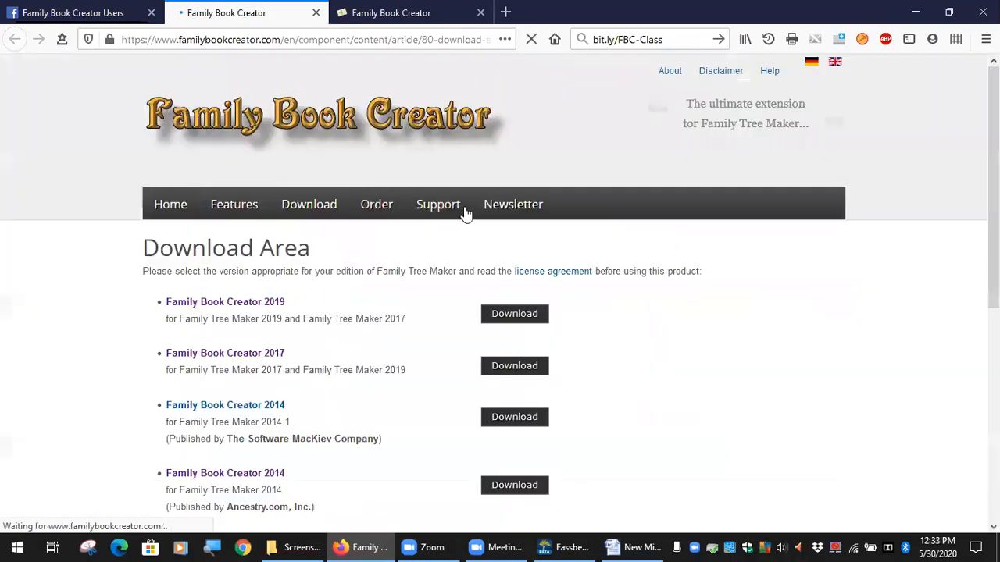
scroll(375, 380, "down", 2)
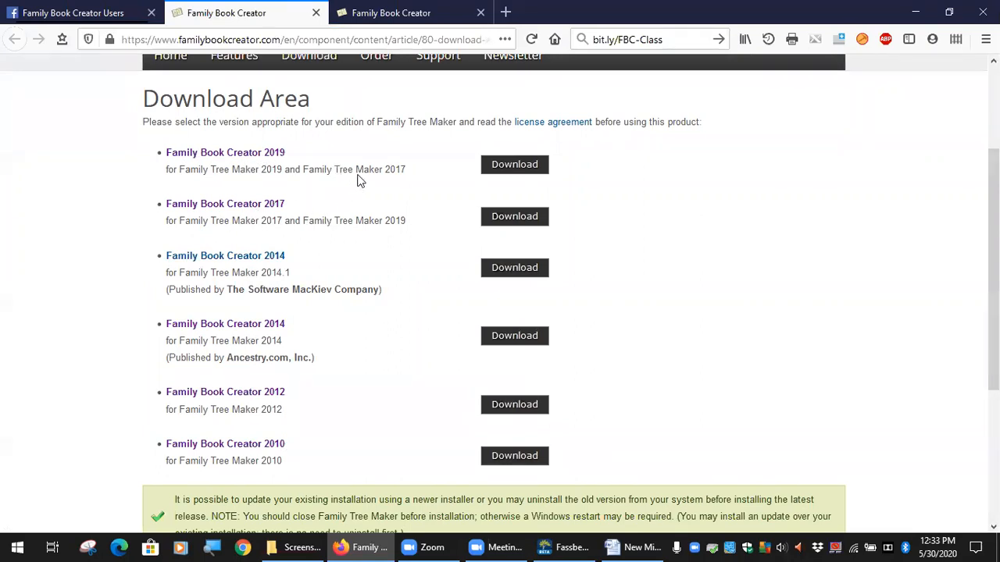
left_click(514, 164)
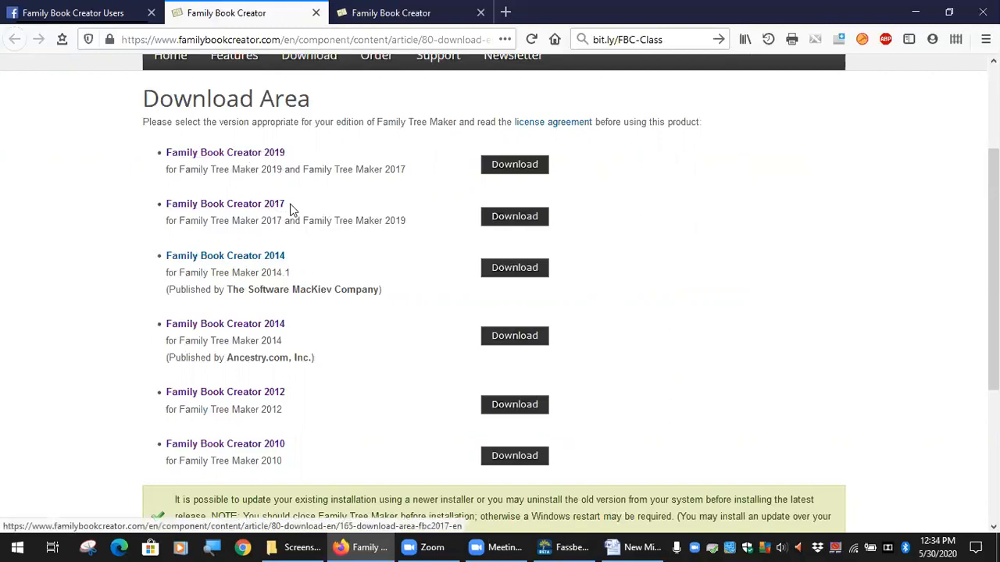
left_click(530, 170)
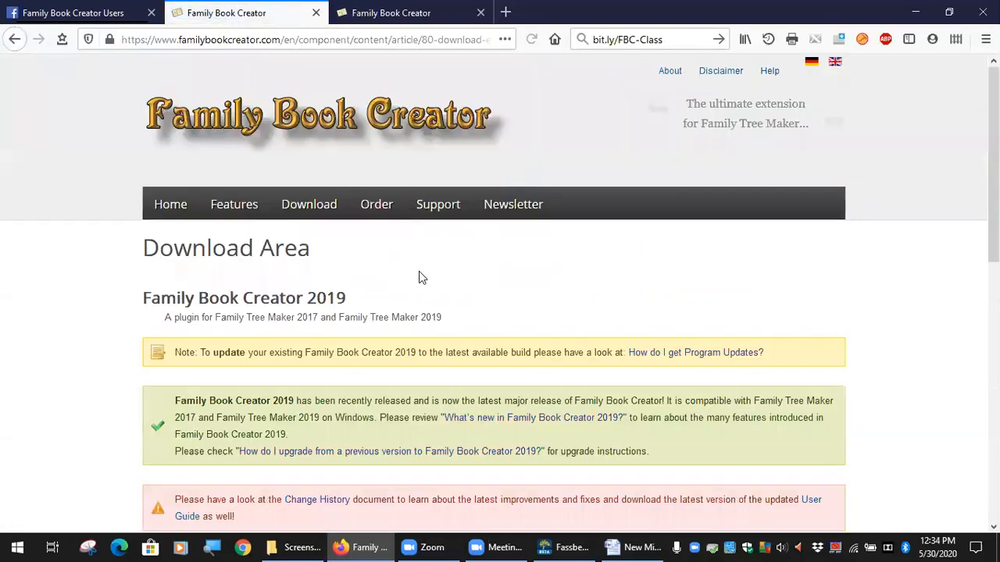
Review the user guide, quick start guide and installer package offered for Family Book Creator 2019, checking the user guide's version date
scroll(418, 278, "down", 2)
scroll(440, 216, "down", 2)
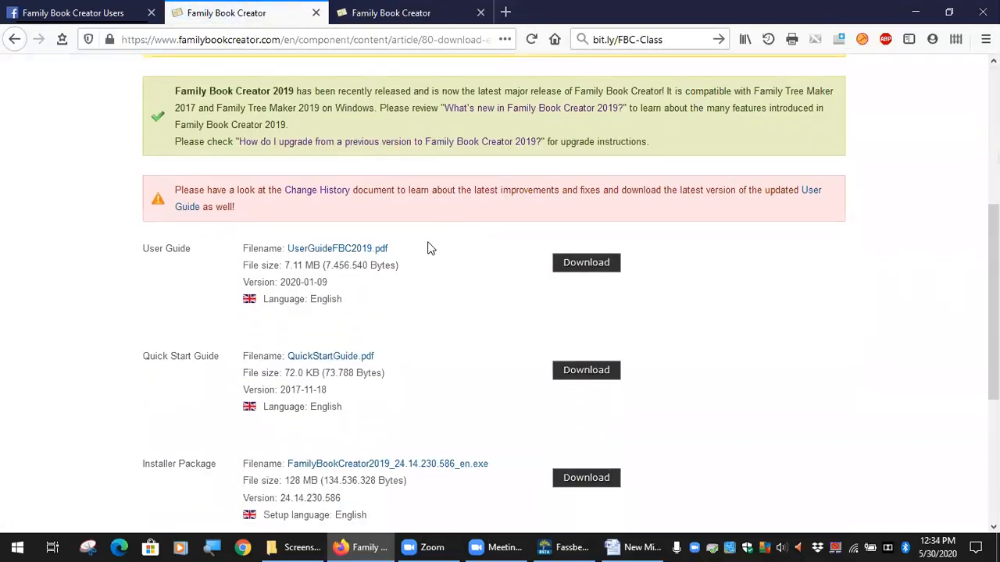
scroll(428, 249, "down", 2)
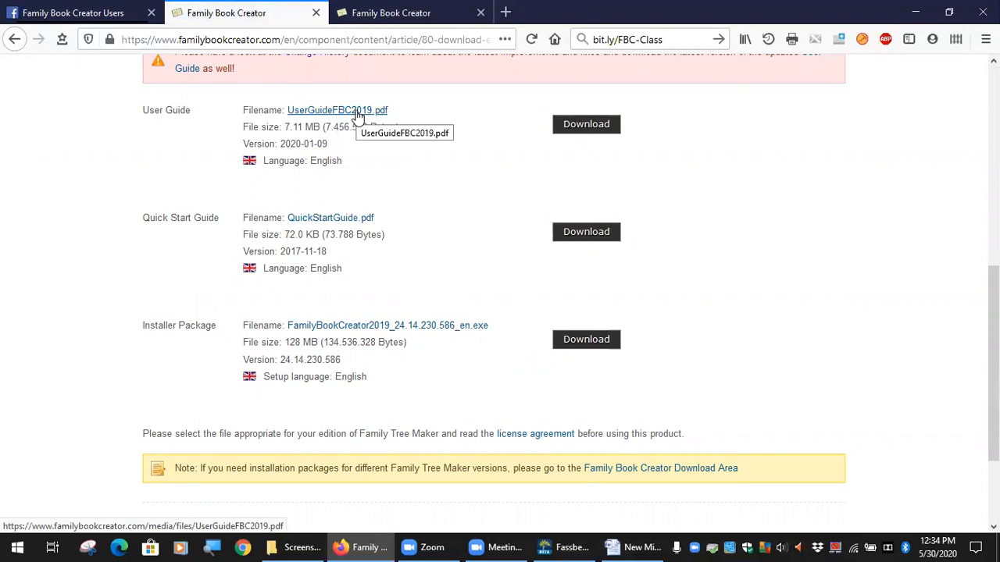
left_click_drag(328, 147, 263, 149)
left_click(329, 148)
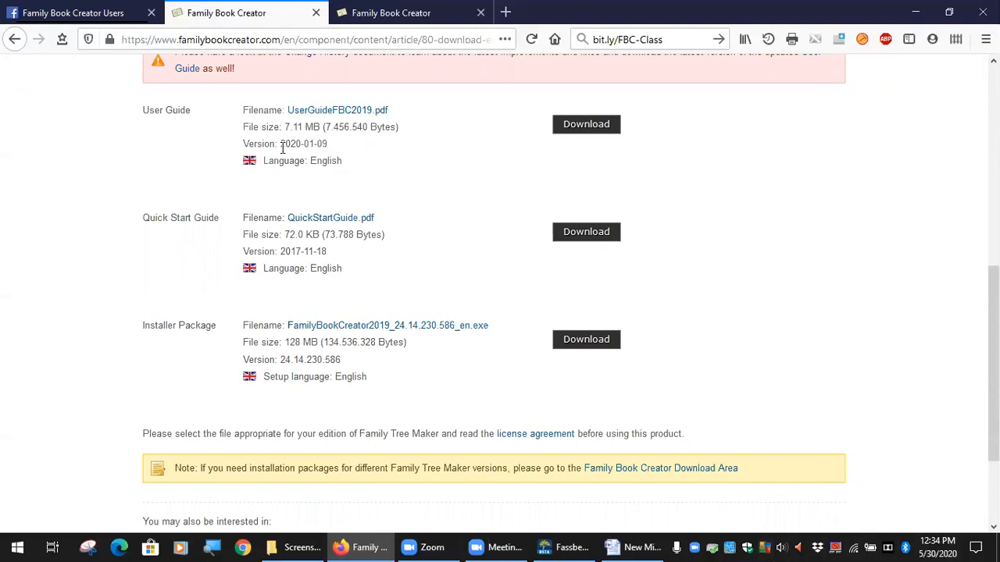
left_click_drag(283, 149, 334, 151)
left_click(340, 153)
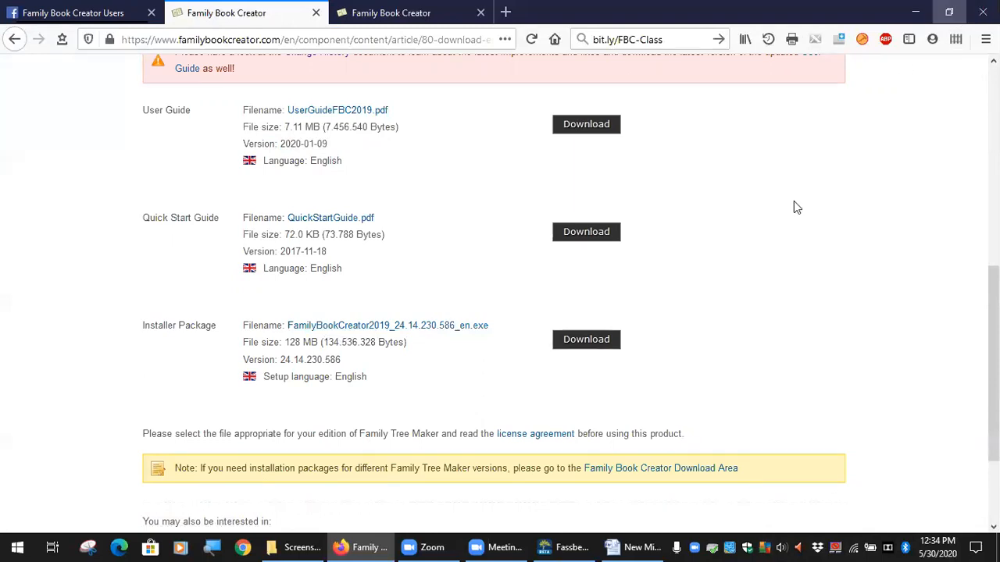
Switch to Family Tree Maker 2019 BETA and close the program
left_click(573, 545)
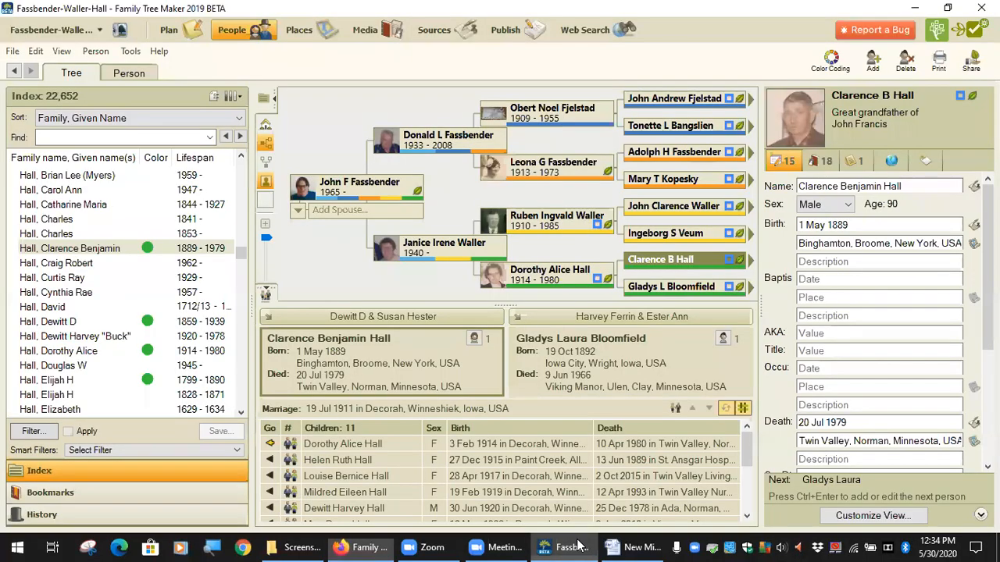
left_click(982, 8)
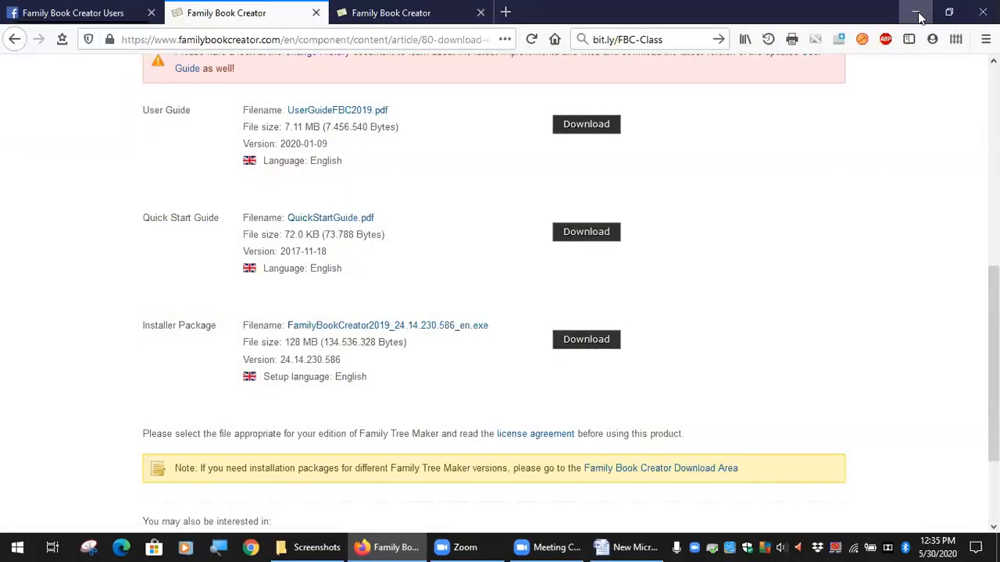
Locate FamilyBookCreator2019_24.14.230.586_en.exe in the desktop's Misc > Genealogy > Family Book Creator folder, and close the folder window
right_click(327, 546)
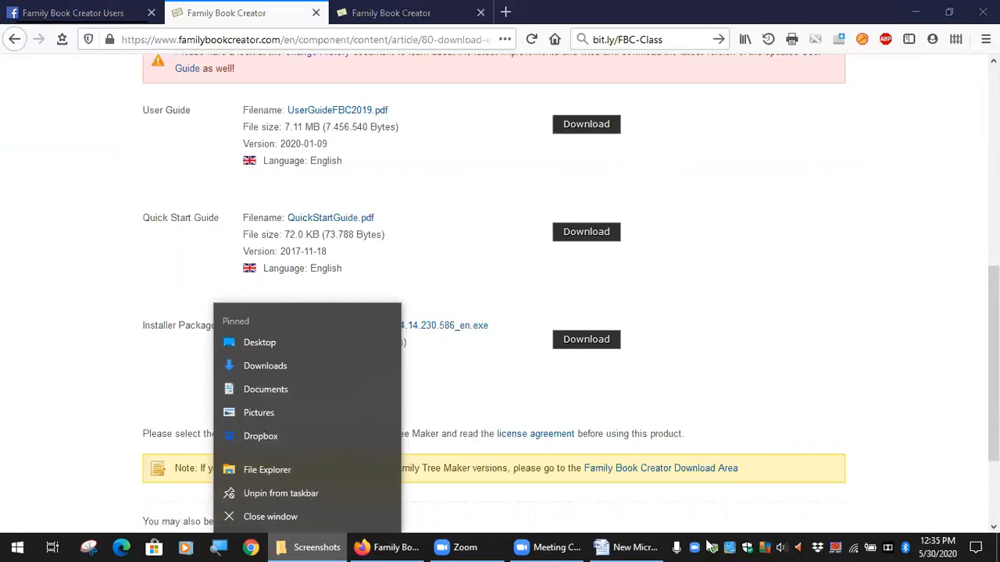
left_click(997, 547)
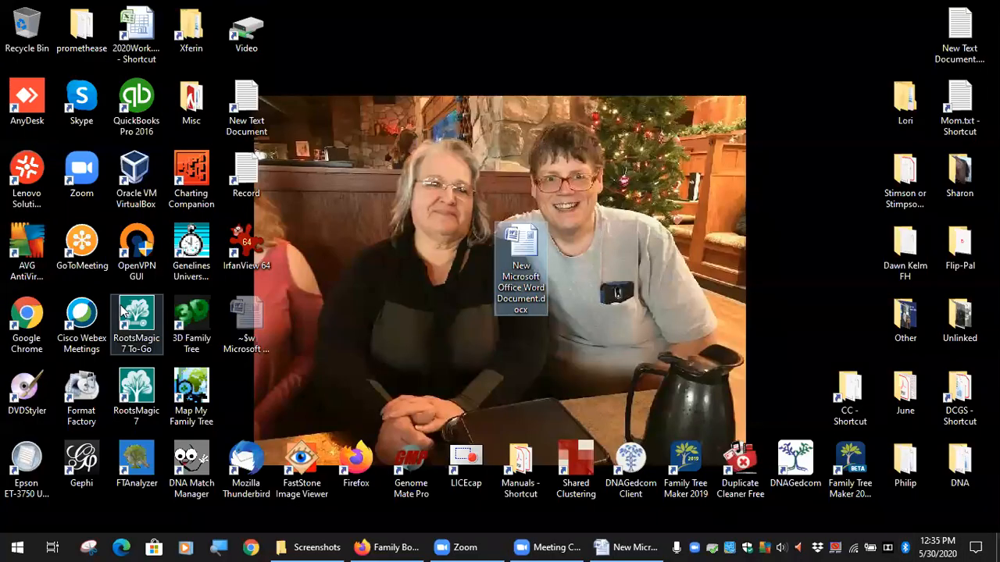
double_click(191, 102)
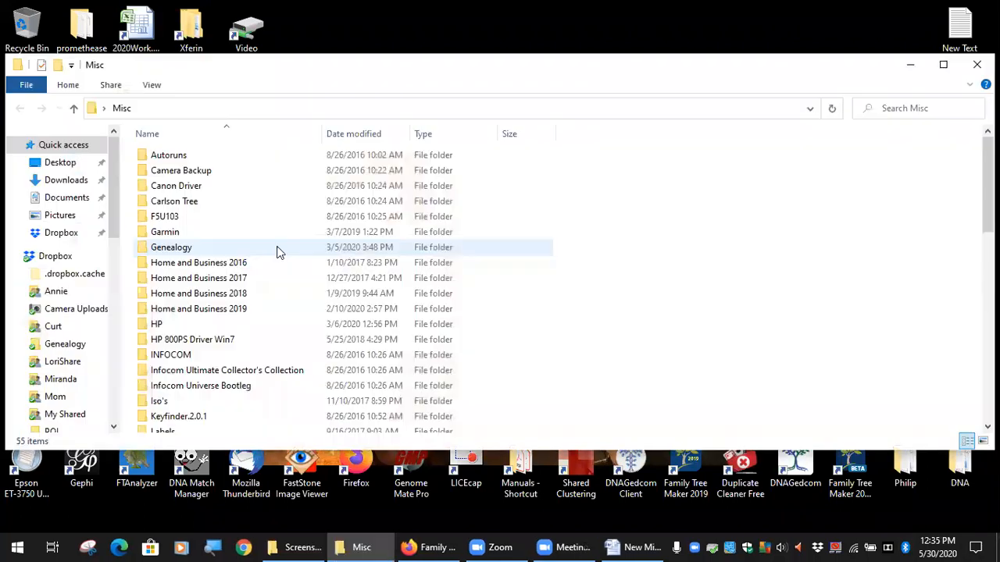
double_click(182, 249)
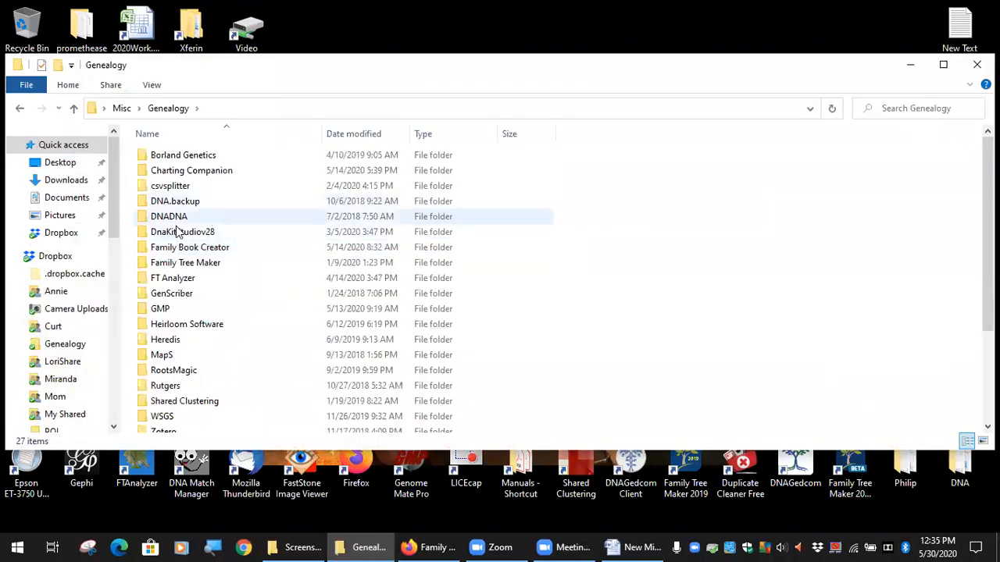
double_click(179, 248)
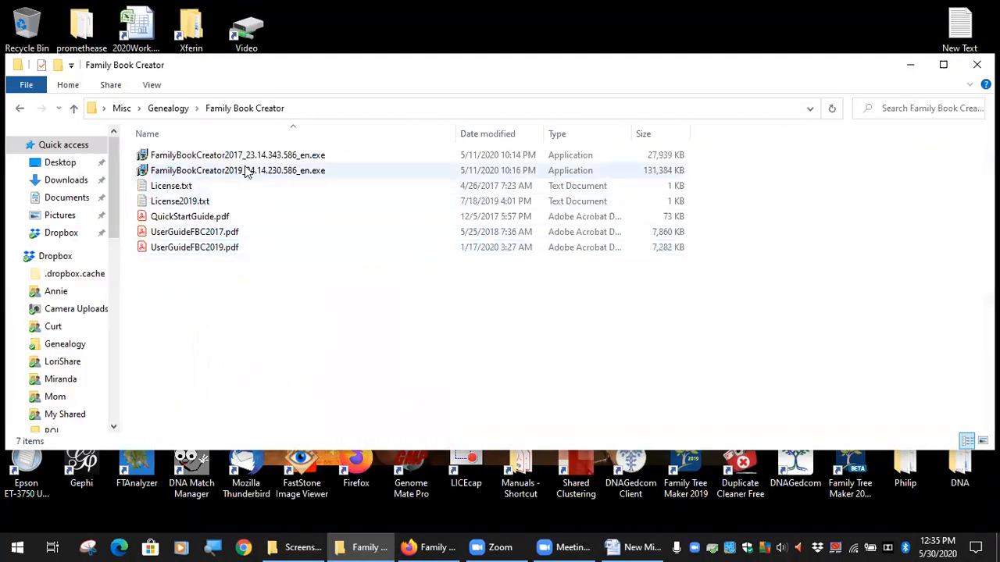
left_click(262, 172)
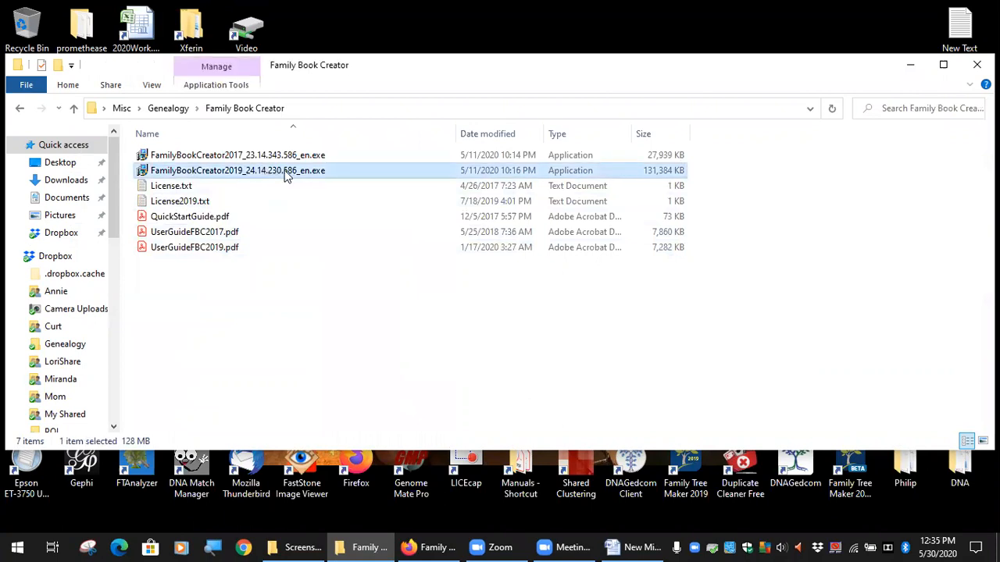
mouse_move(288, 174)
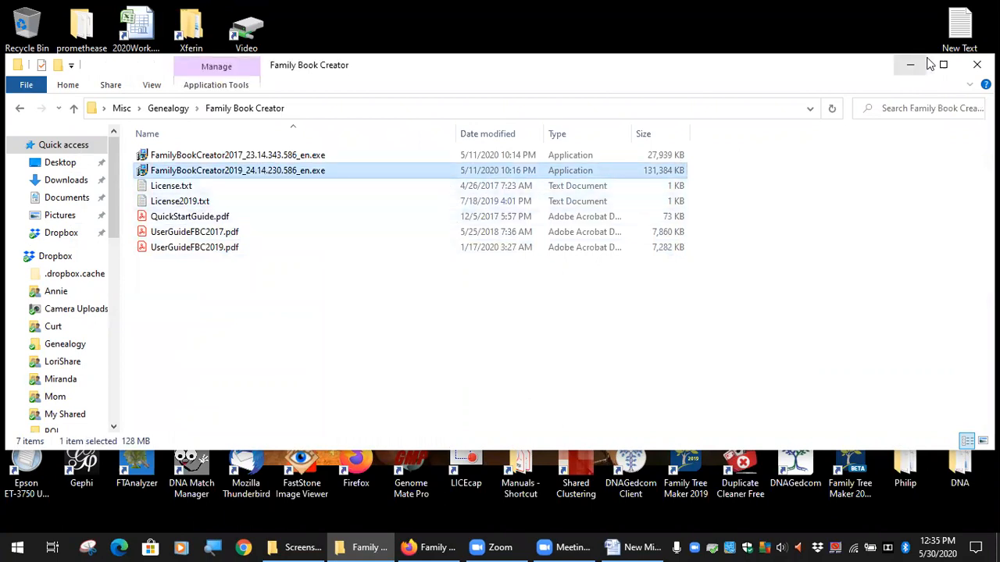
left_click(976, 65)
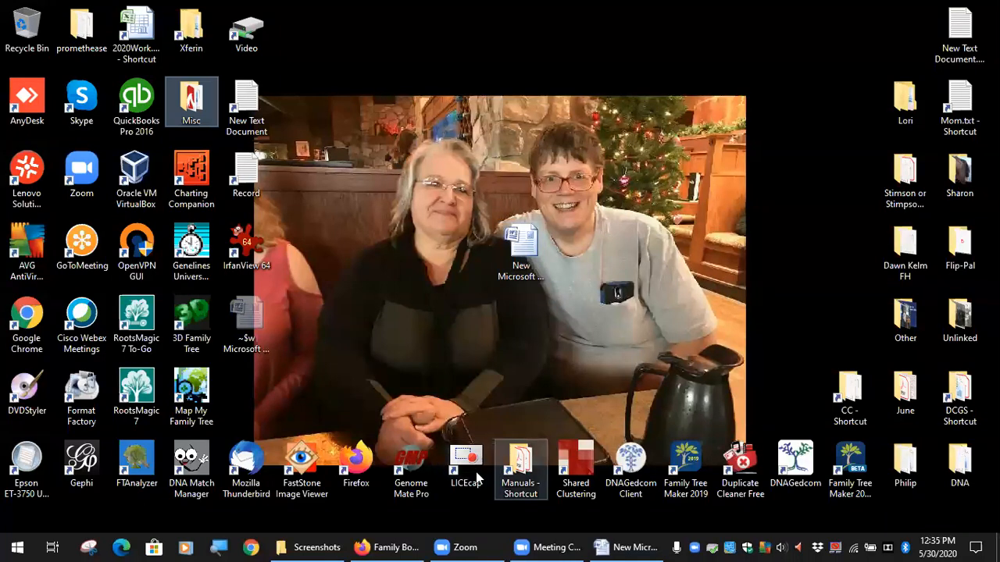
Launch Family Tree Maker 2019 BETA from the desktop
left_click(854, 467)
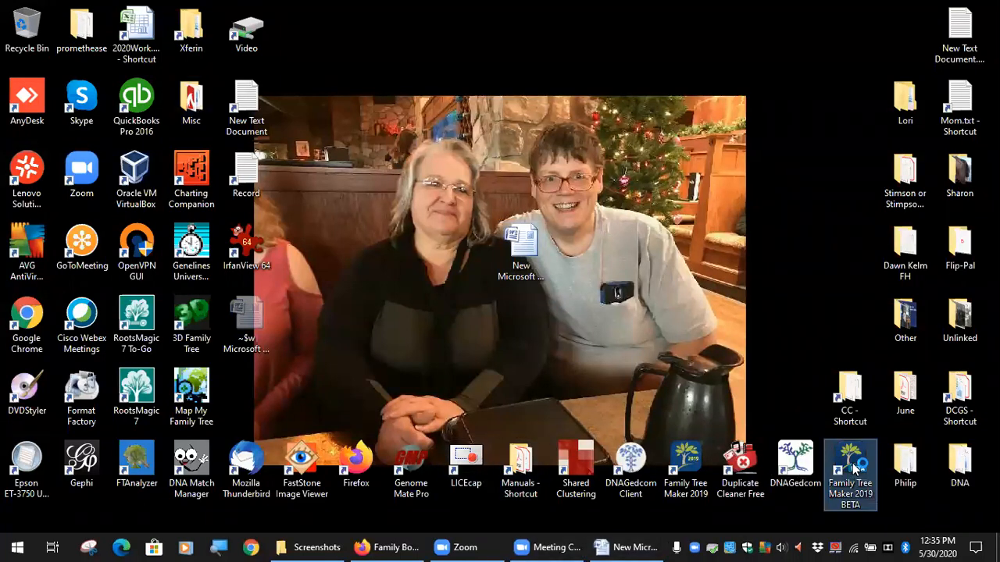
double_click(853, 467)
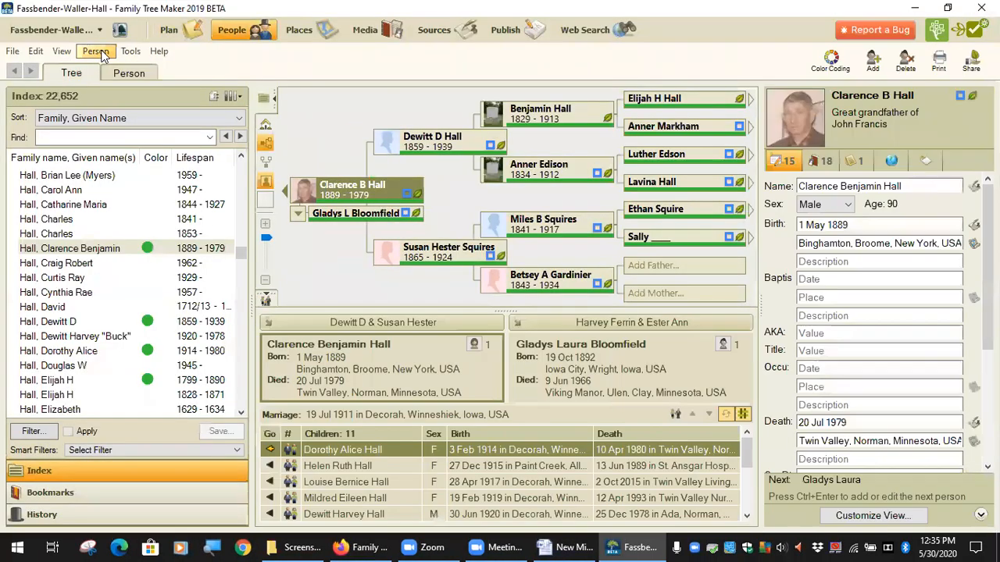
Check which plugins Family Tree Maker offers for export, without starting one
left_click(96, 50)
mouse_move(130, 50)
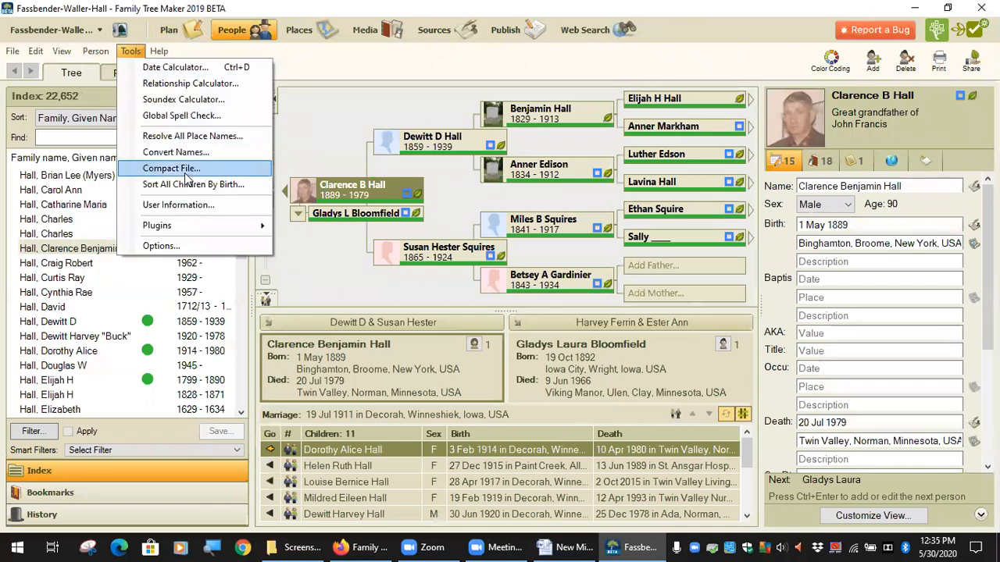
mouse_move(176, 225)
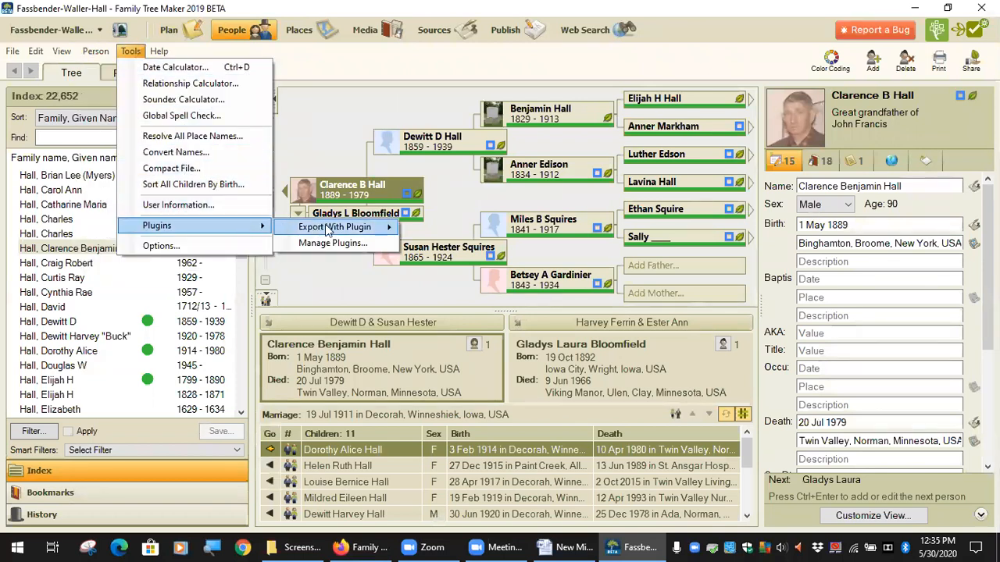
mouse_move(336, 228)
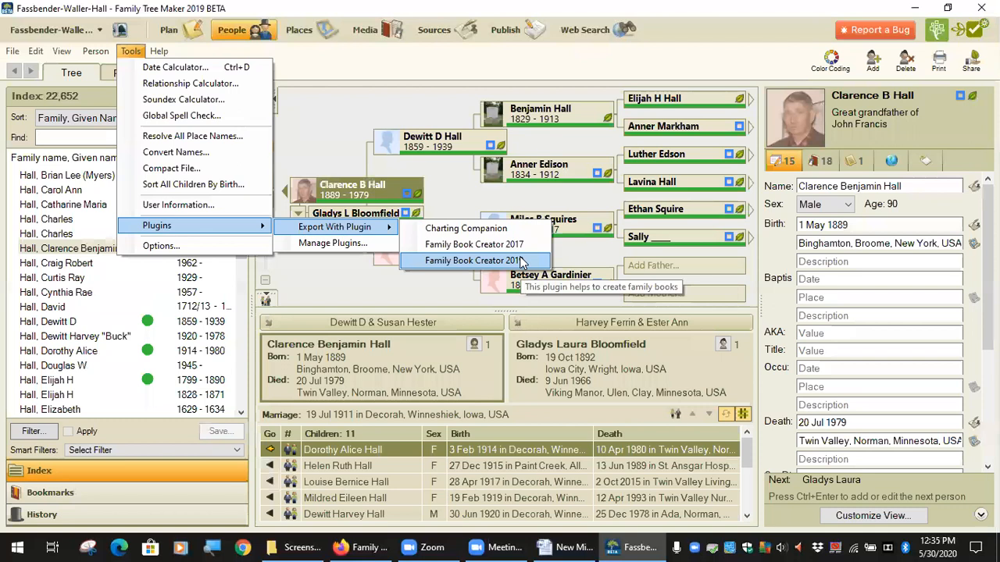
left_click(466, 192)
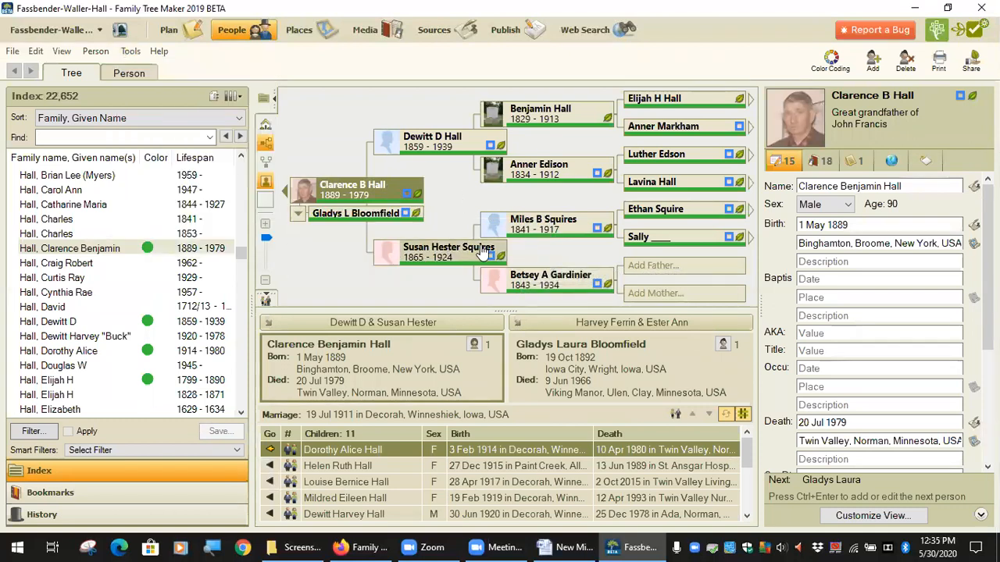
mouse_move(498, 234)
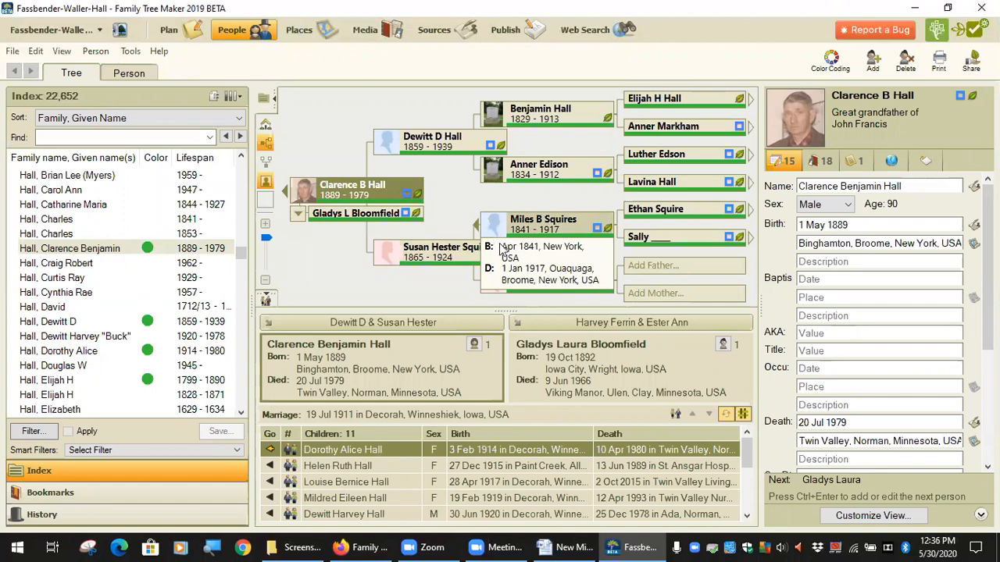
Start an export of the tree with the Family Book Creator 2019 plugin
mouse_move(366, 201)
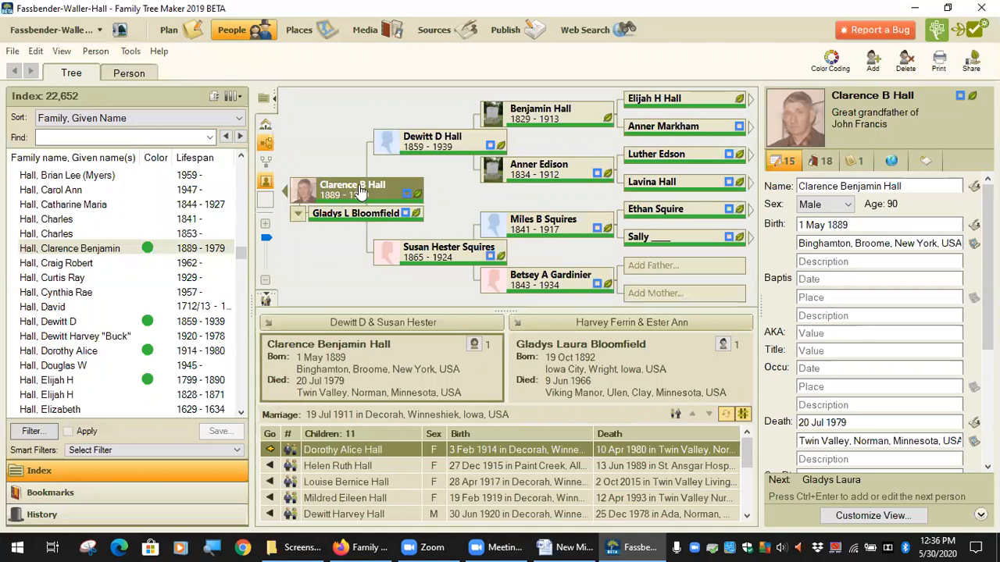
left_click(130, 51)
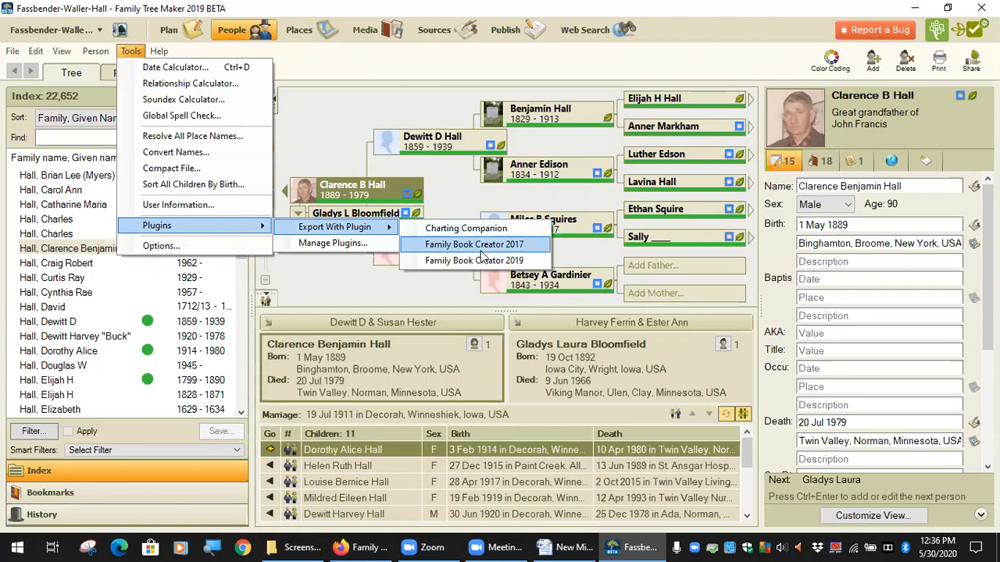
left_click(482, 260)
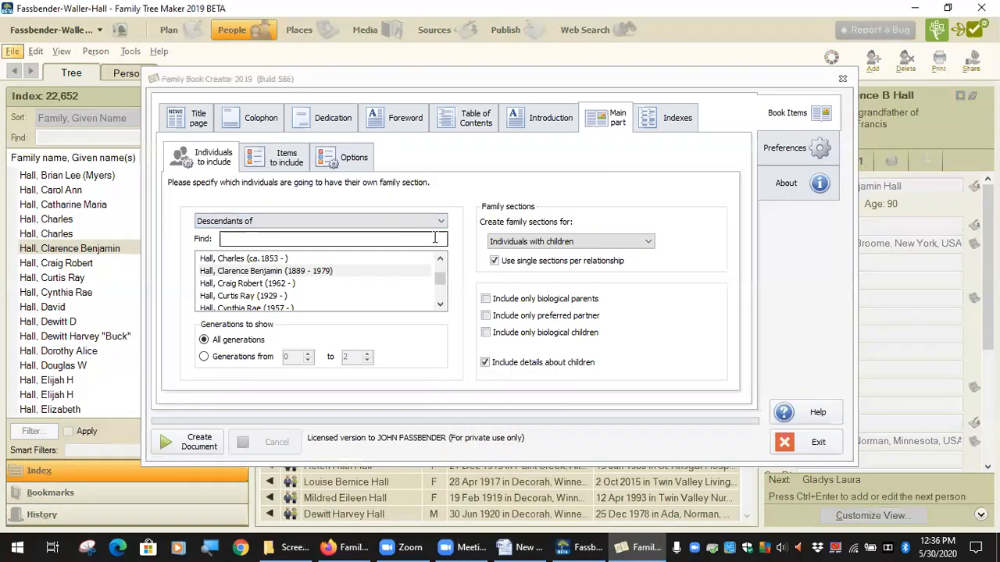
Try Relatives of as the selection of individuals for the book's main part, and set it back to Descendants of
left_click(441, 222)
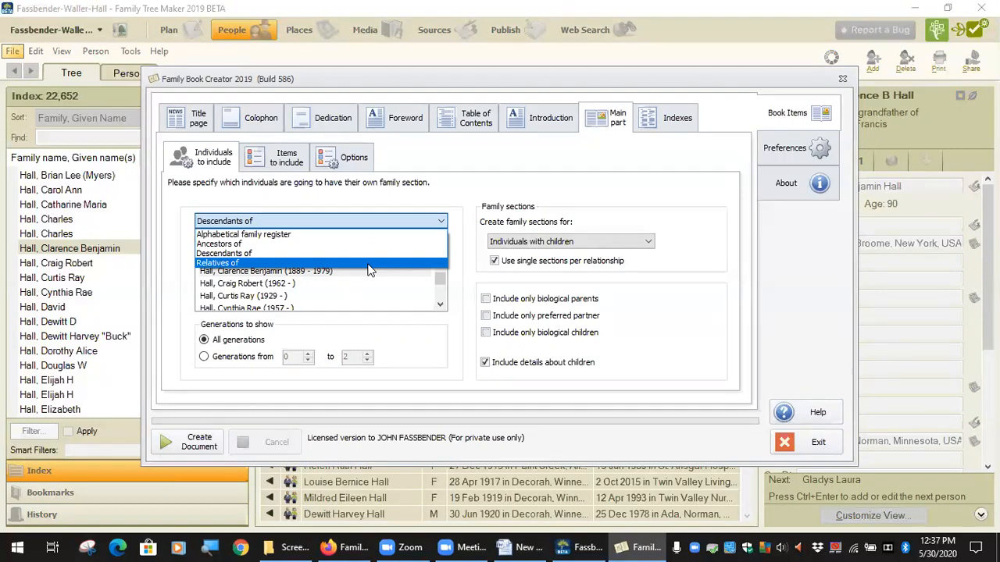
left_click(279, 264)
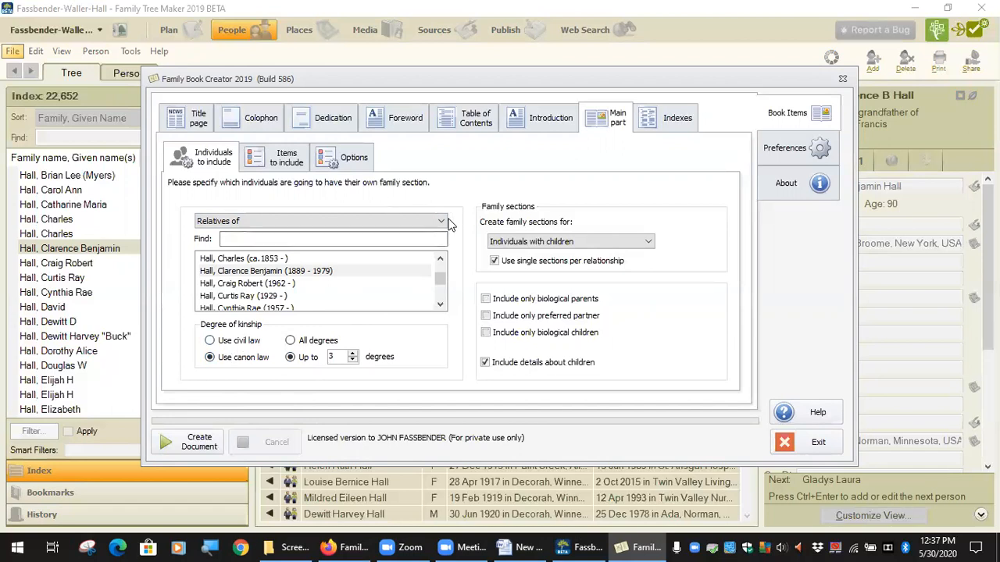
left_click(420, 223)
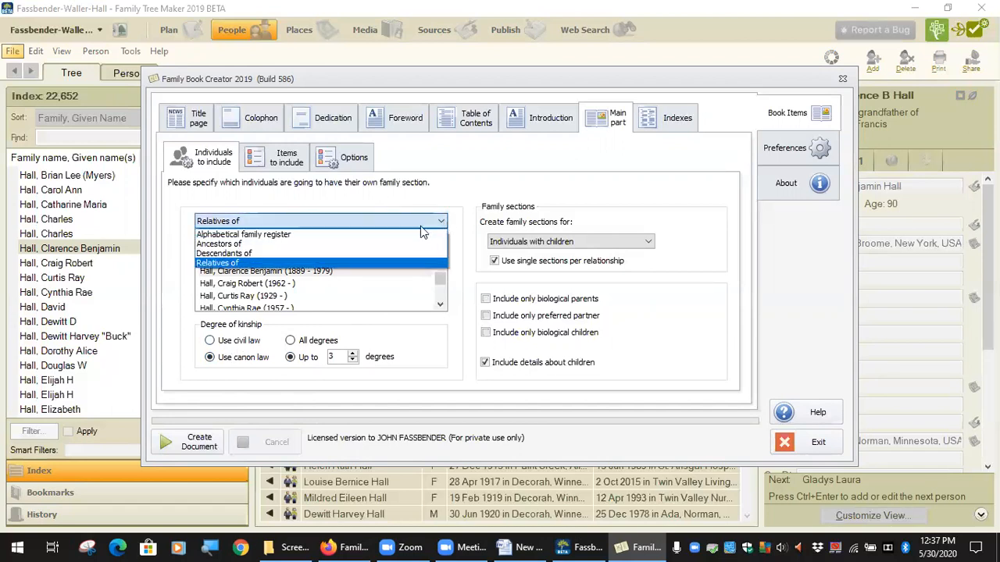
left_click(391, 253)
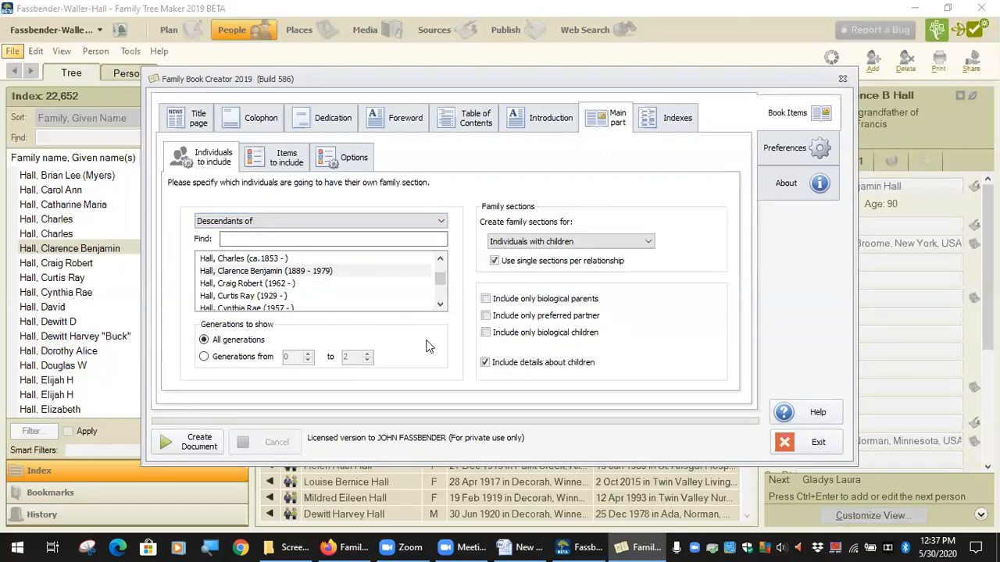
Try creating family sections for Individuals with children or spouse, and return the choice to Individuals with children
left_click(652, 244)
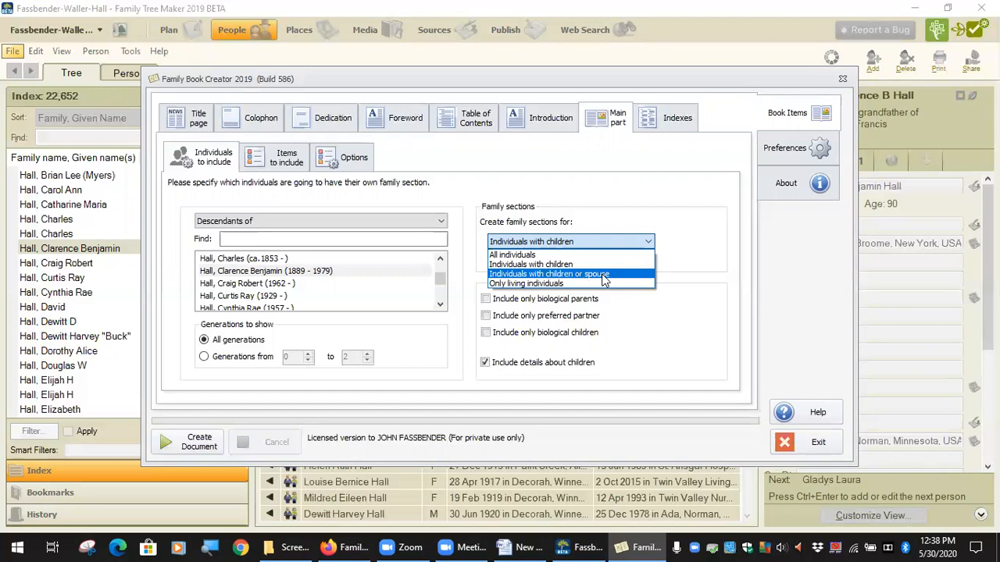
left_click(605, 277)
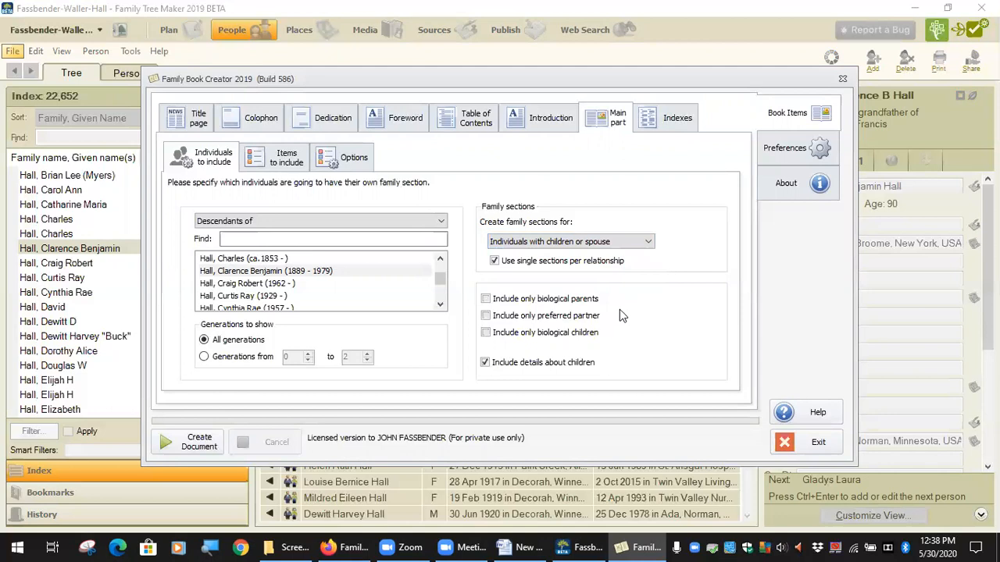
left_click(640, 243)
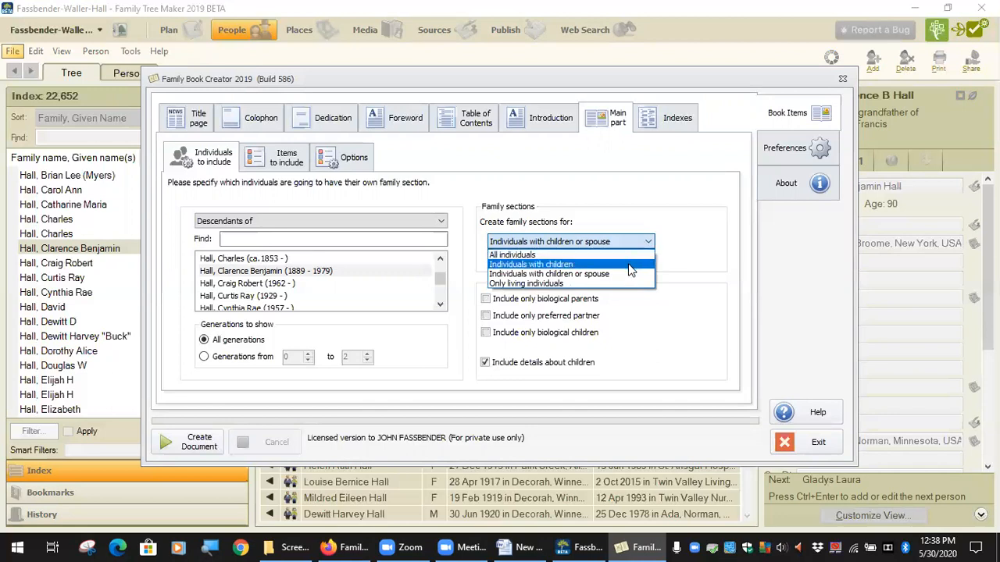
left_click(631, 267)
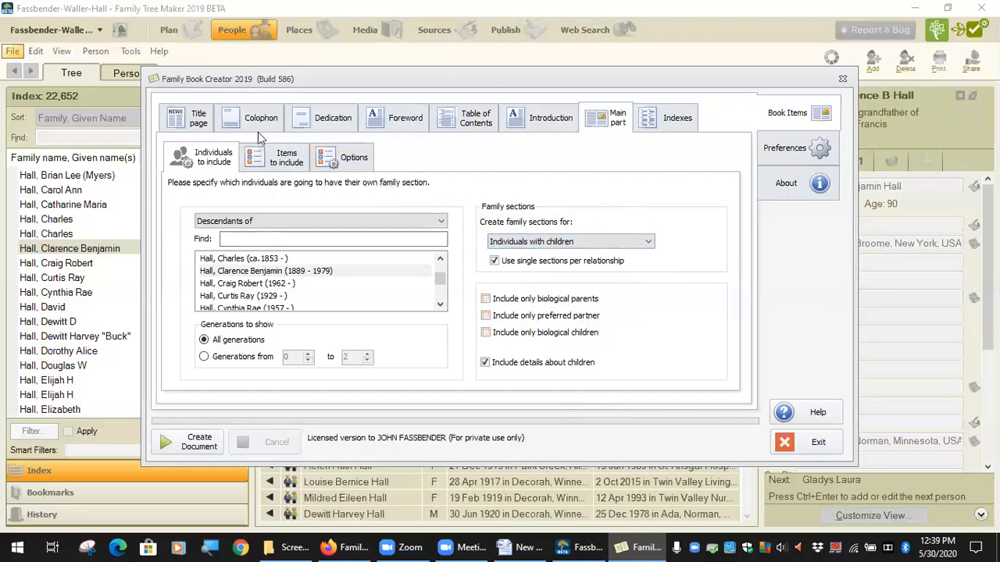
Review the book's title page text and photo, also in the full-size text editor, and close that editor
left_click(199, 121)
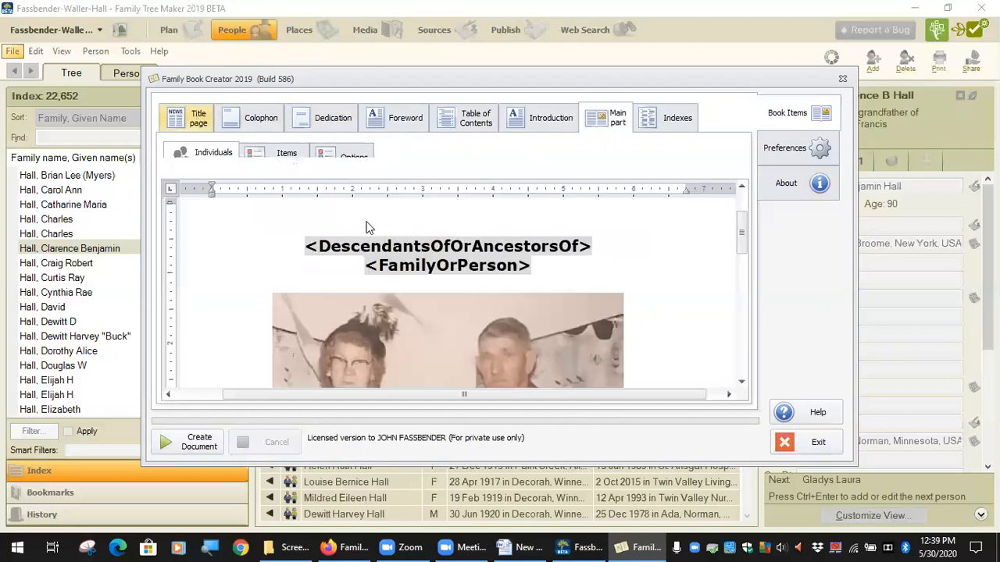
scroll(651, 304, "down", 5)
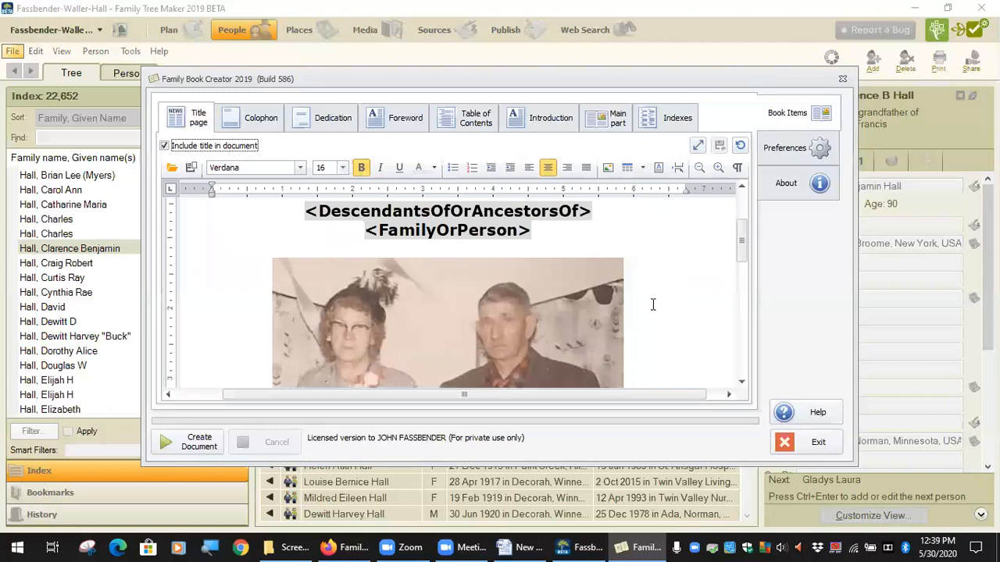
scroll(635, 307, "down", 3)
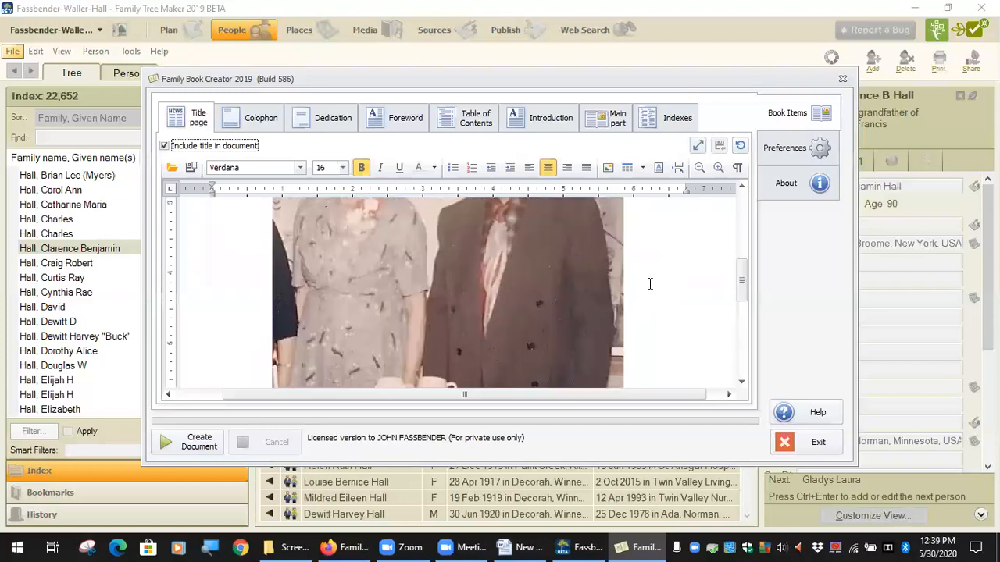
left_click(697, 148)
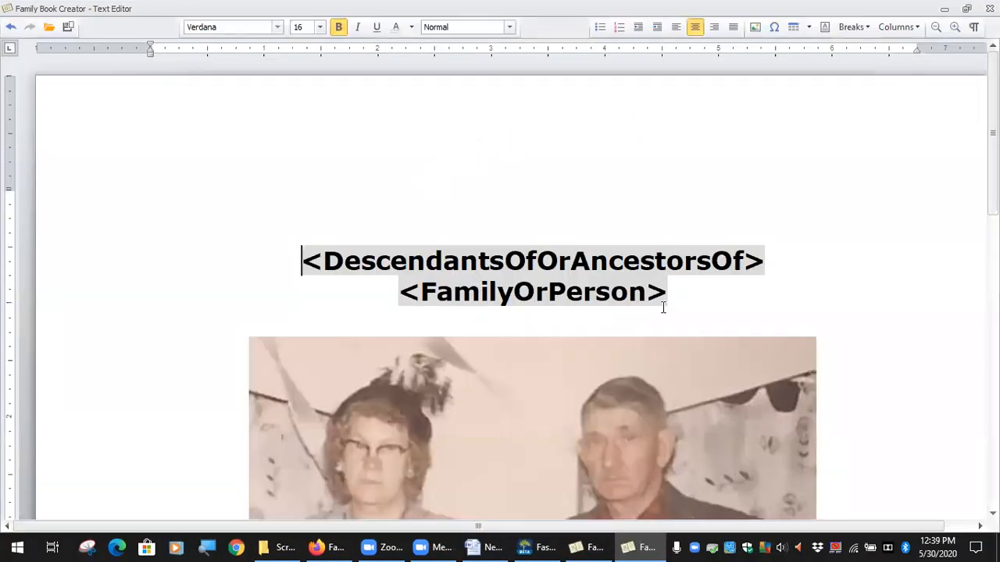
scroll(674, 320, "down", 3)
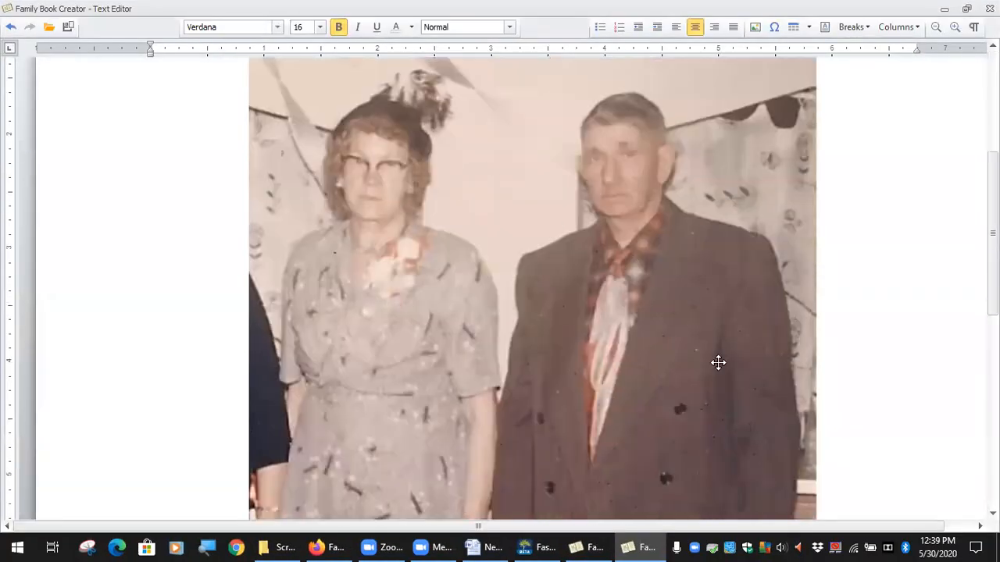
scroll(735, 350, "up", 3)
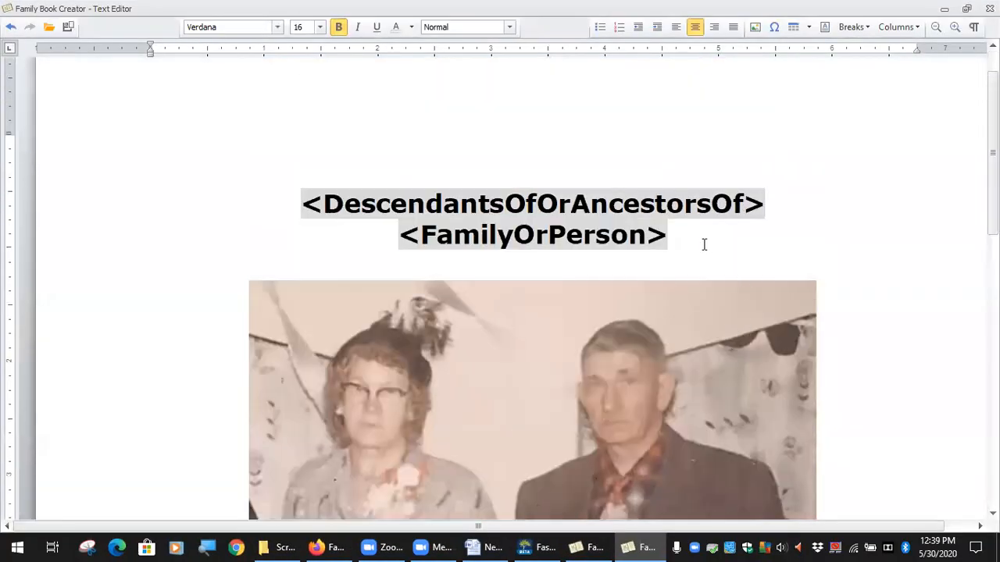
scroll(494, 223, "up", 1)
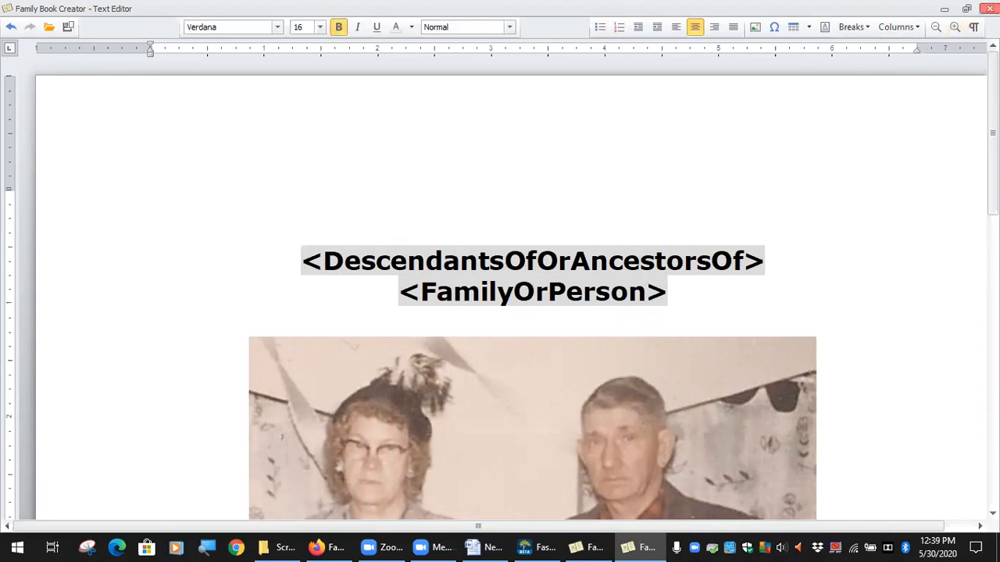
left_click(990, 9)
Review the colophon text, and switch its inclusion in the document off and on again
left_click(267, 125)
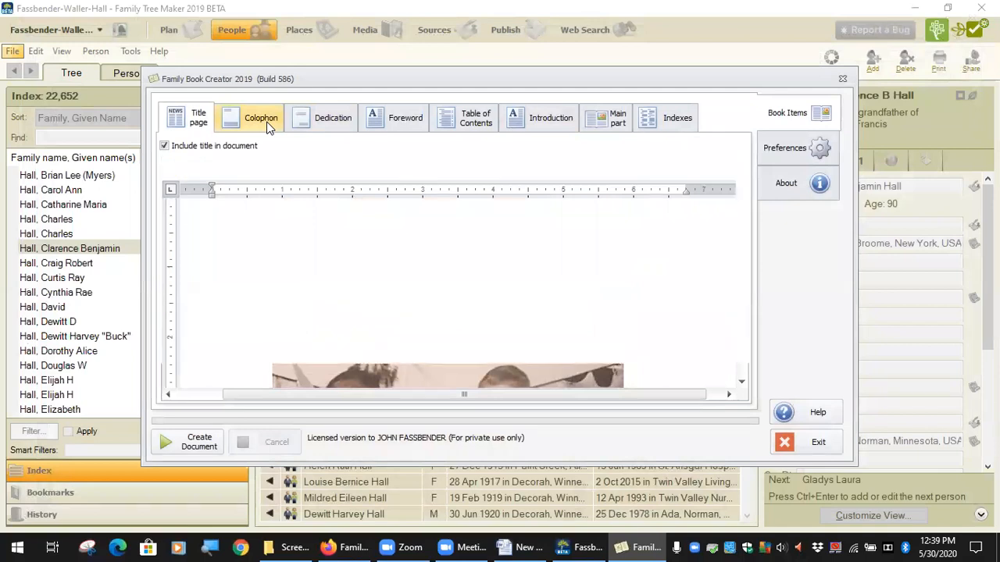
scroll(513, 285, "down", 8)
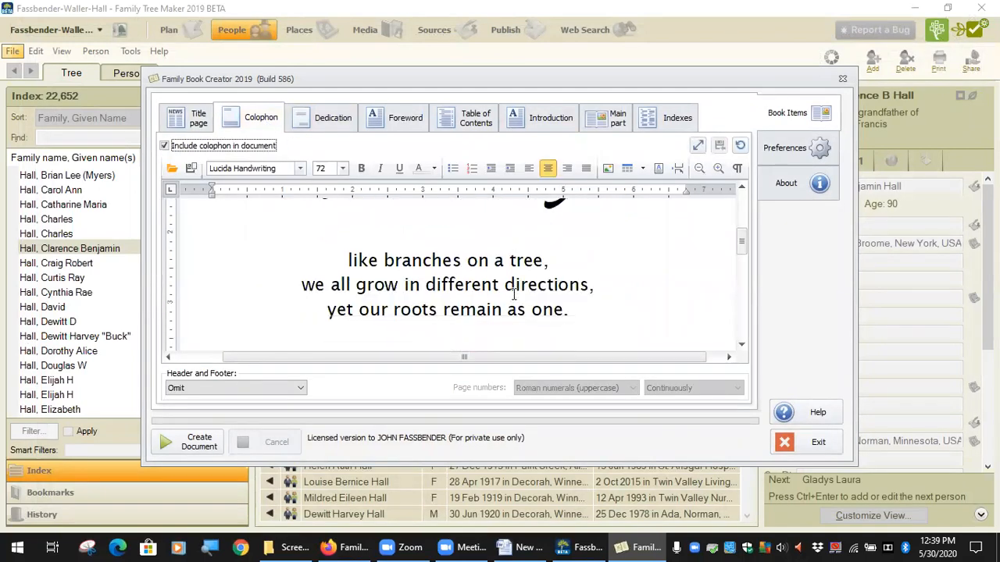
scroll(514, 294, "down", 5)
scroll(512, 296, "up", 8)
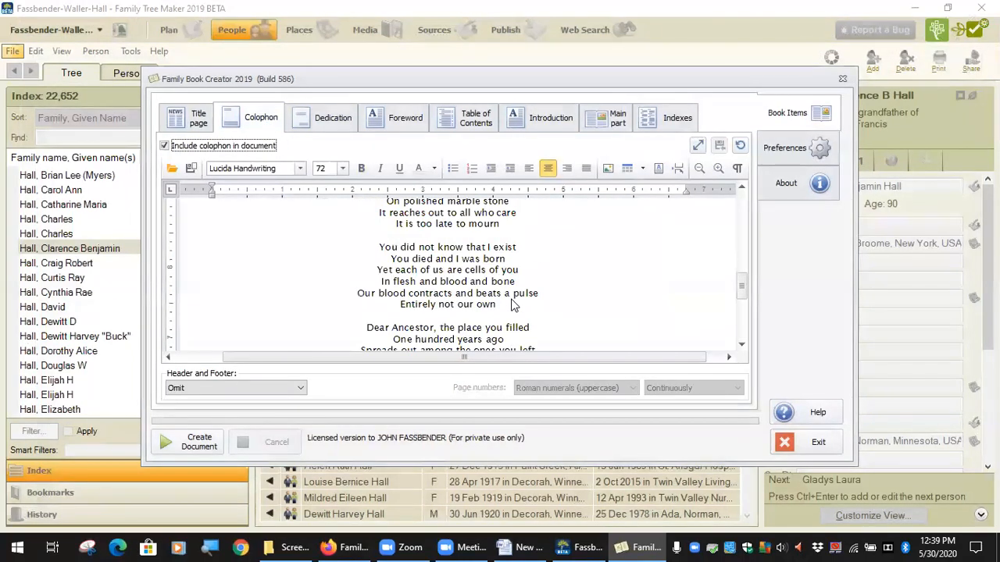
scroll(512, 296, "up", 6)
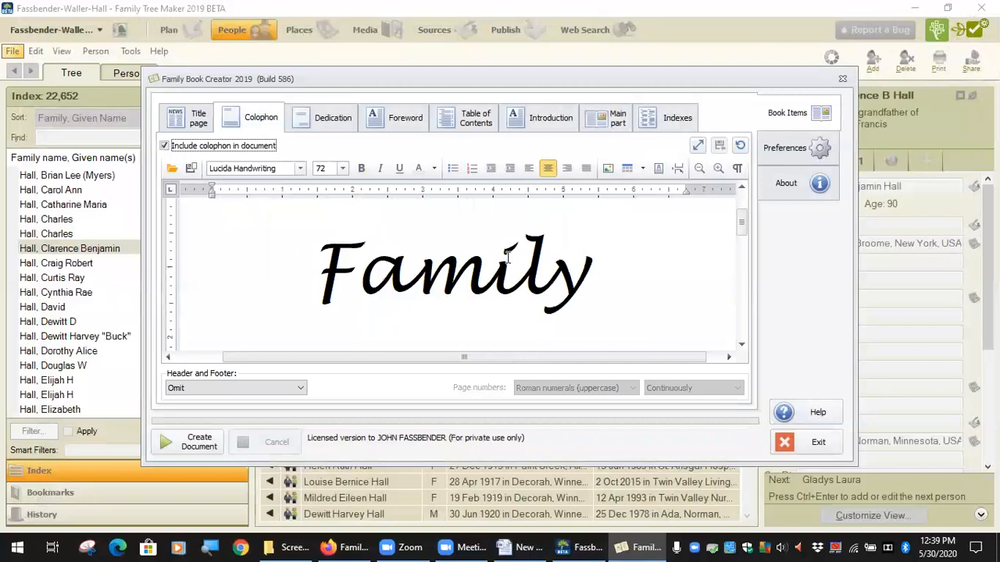
left_click(165, 147)
left_click(165, 146)
Read through the book's dedication and foreword contents
left_click(326, 124)
scroll(422, 264, "down", 4)
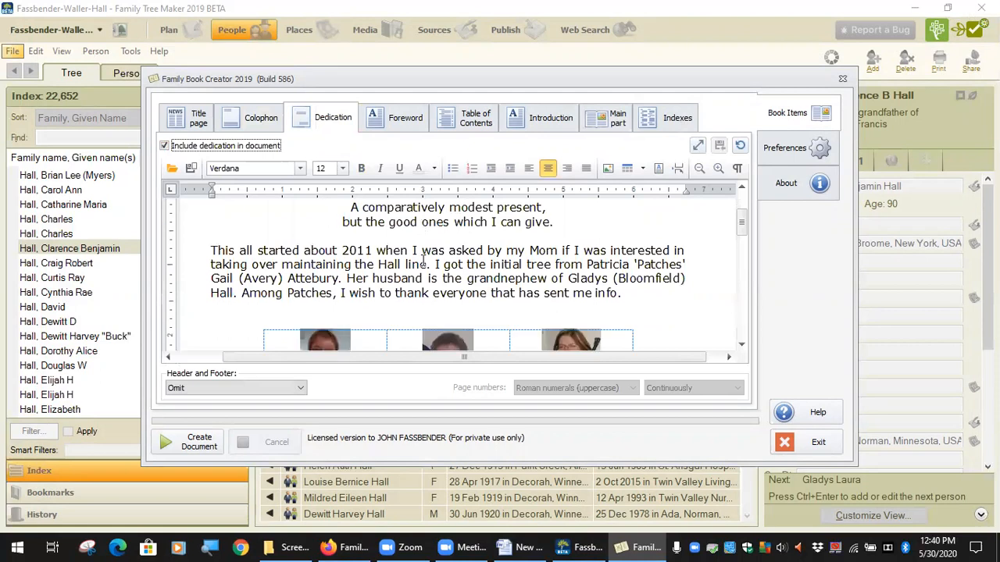
scroll(421, 264, "down", 2)
scroll(425, 268, "up", 5)
left_click(400, 121)
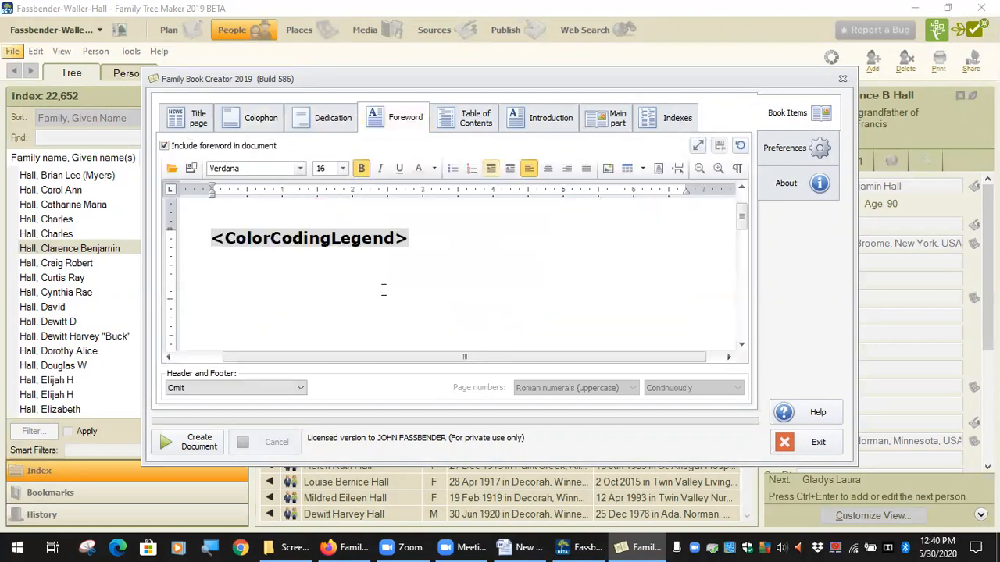
scroll(478, 301, "down", 3)
scroll(479, 305, "up", 5)
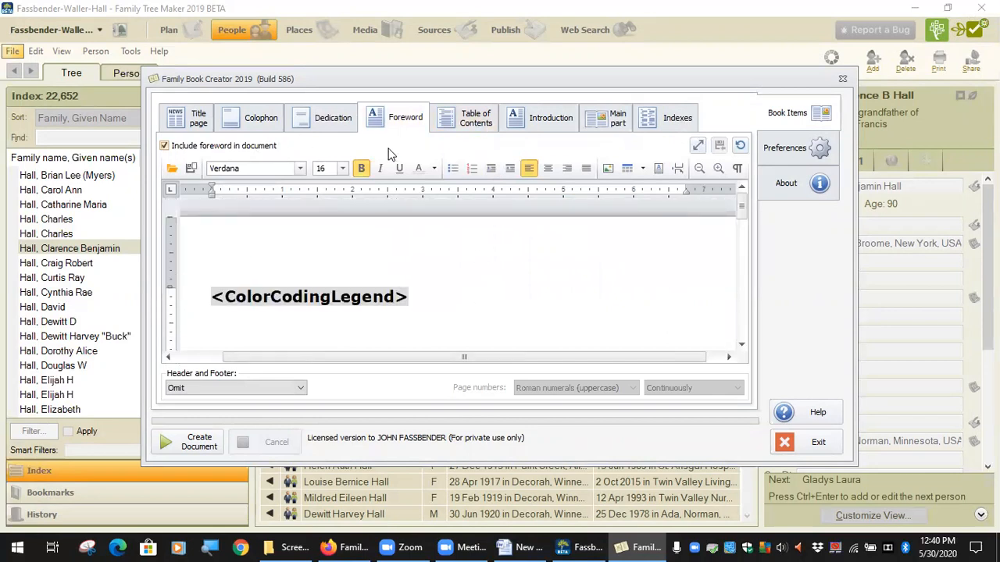
Examine the table of contents options and read through the introduction text
left_click(482, 125)
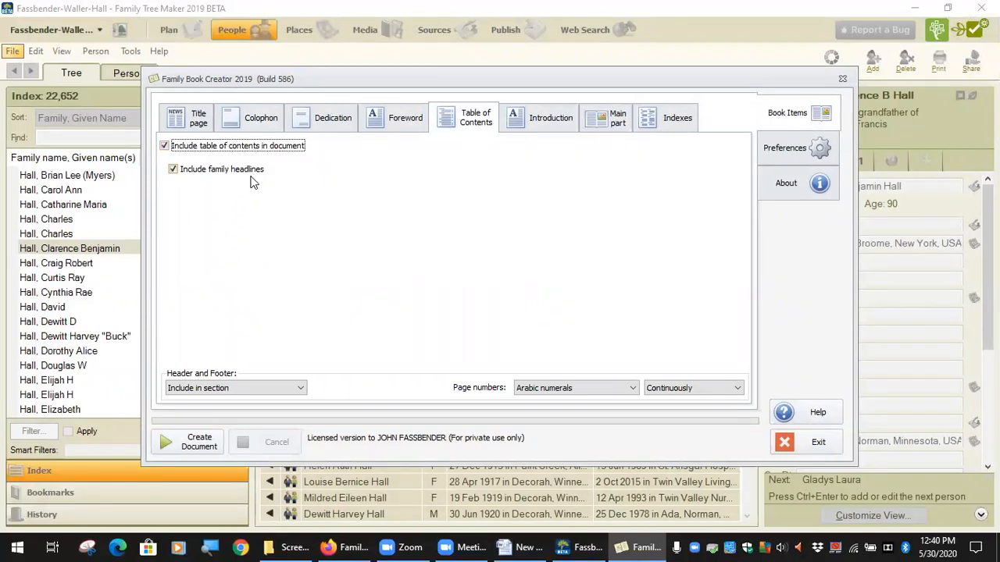
left_click(549, 118)
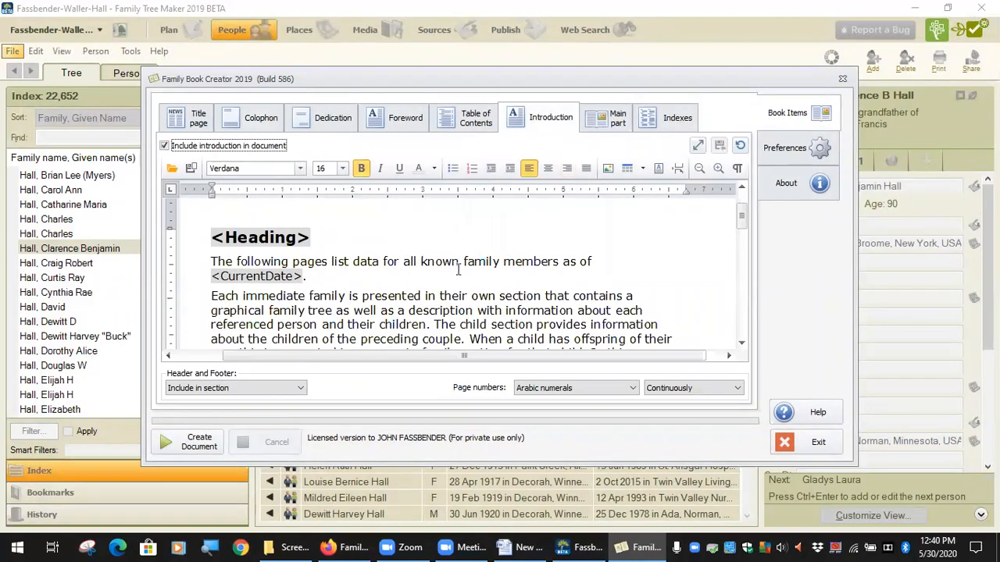
scroll(457, 260, "down", 7)
scroll(469, 260, "down", 3)
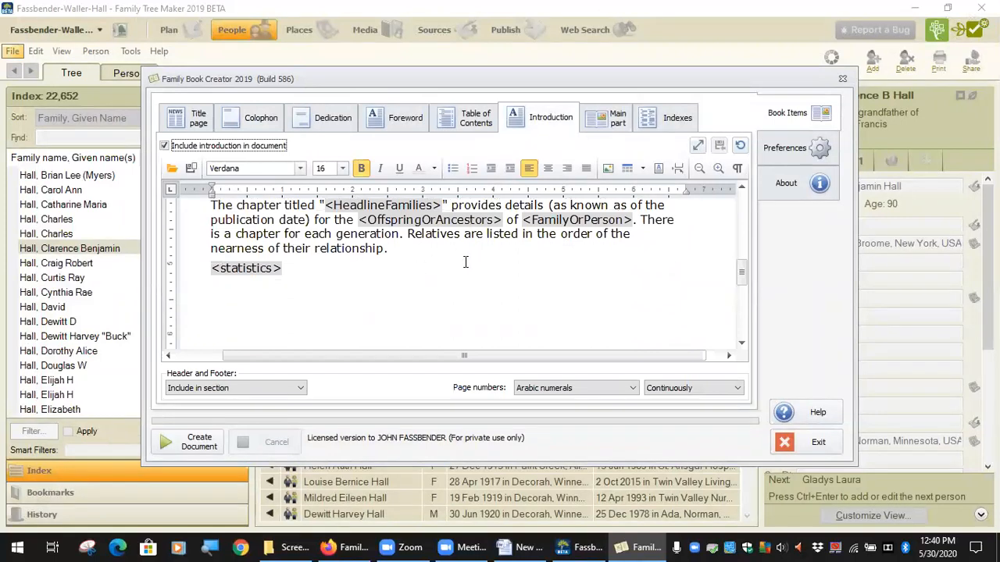
scroll(467, 260, "up", 10)
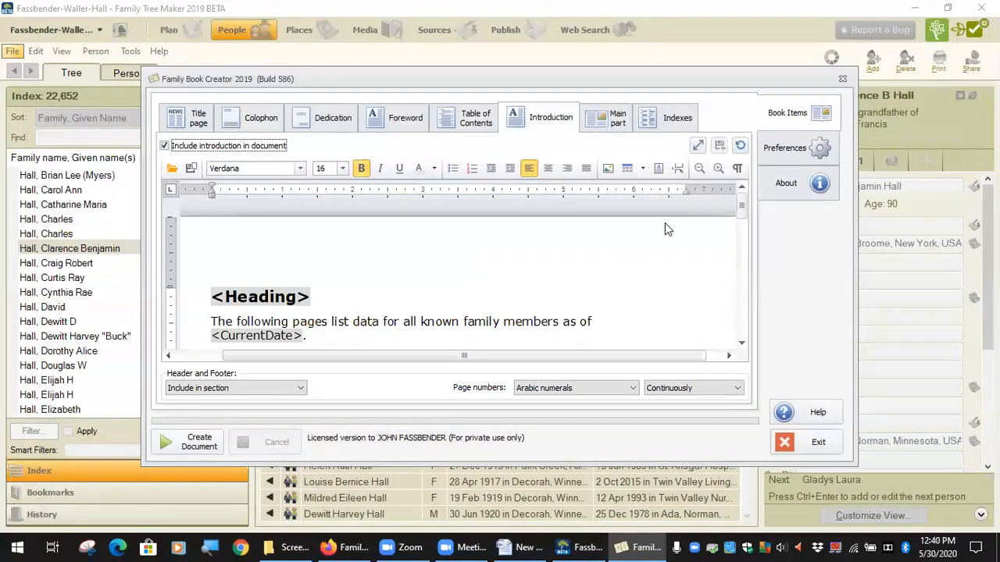
Try No Index of Places and the regular sort order for the places index, and return to Reverse sort order of segments
left_click(665, 119)
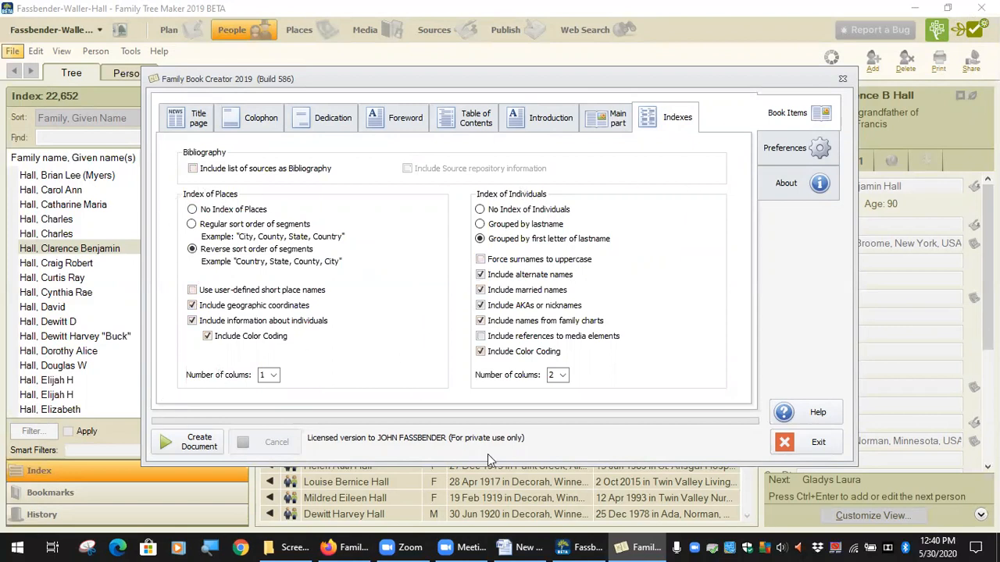
left_click(219, 211)
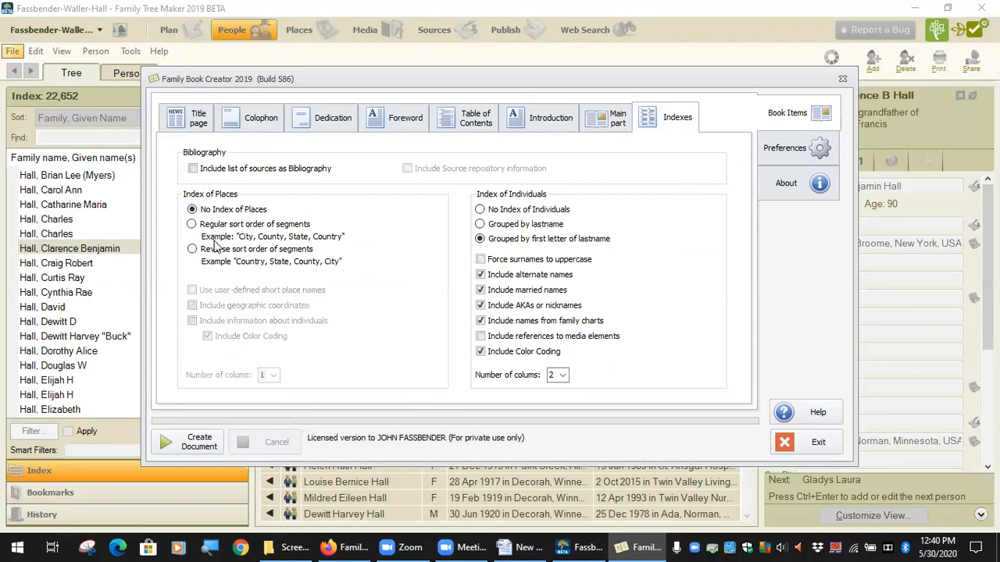
left_click(219, 250)
left_click(213, 209)
left_click(225, 225)
left_click(221, 251)
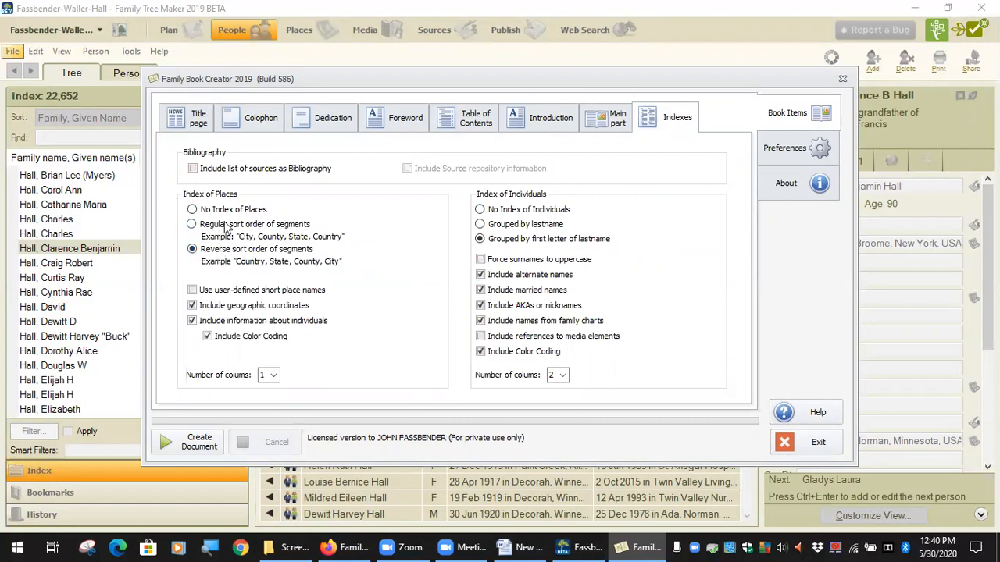
left_click(227, 226)
left_click(190, 250)
Try including the list of sources as Bibliography with source repository information, and switch both options off again
left_click(264, 170)
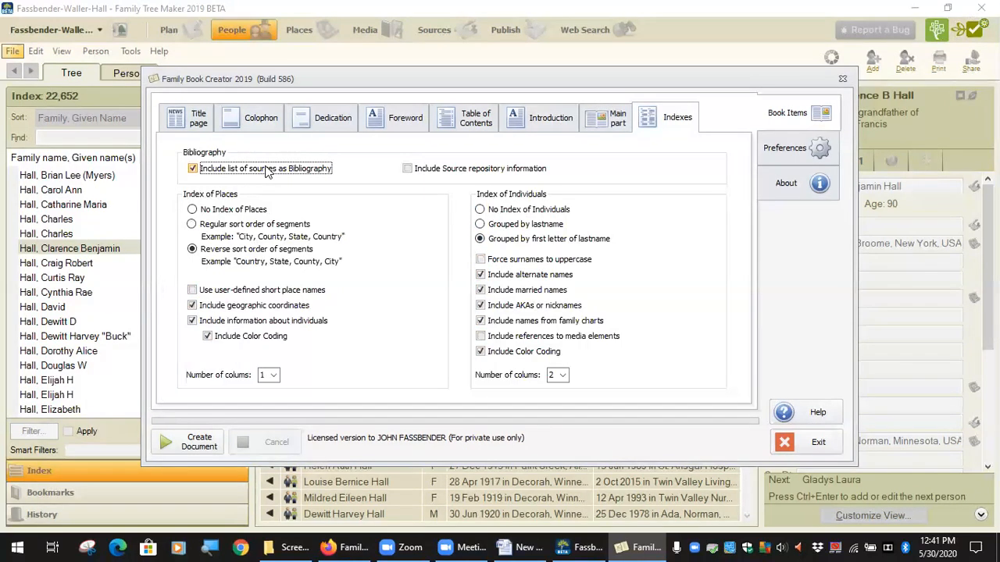
left_click(516, 172)
left_click(310, 171)
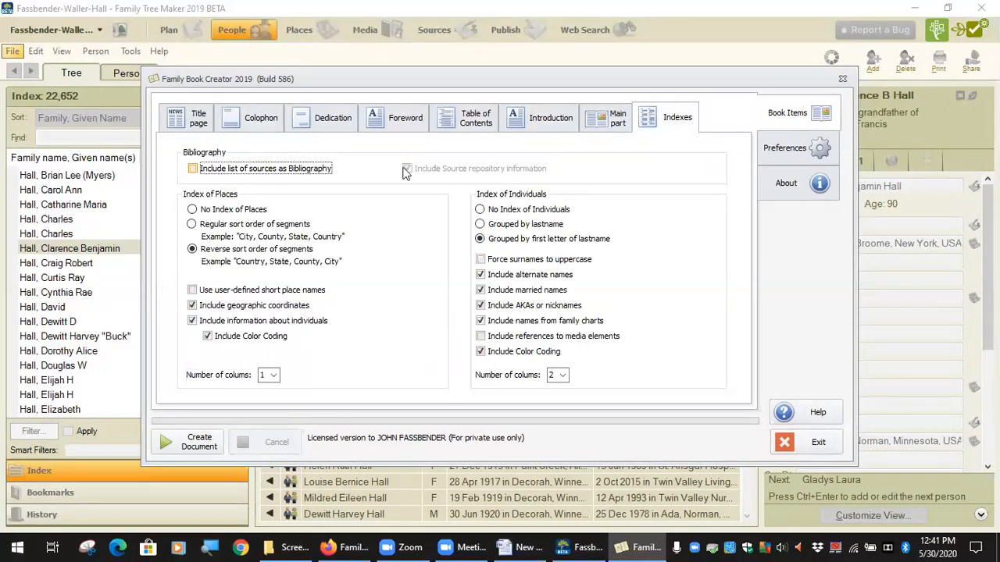
left_click(328, 170)
left_click(427, 171)
left_click(303, 170)
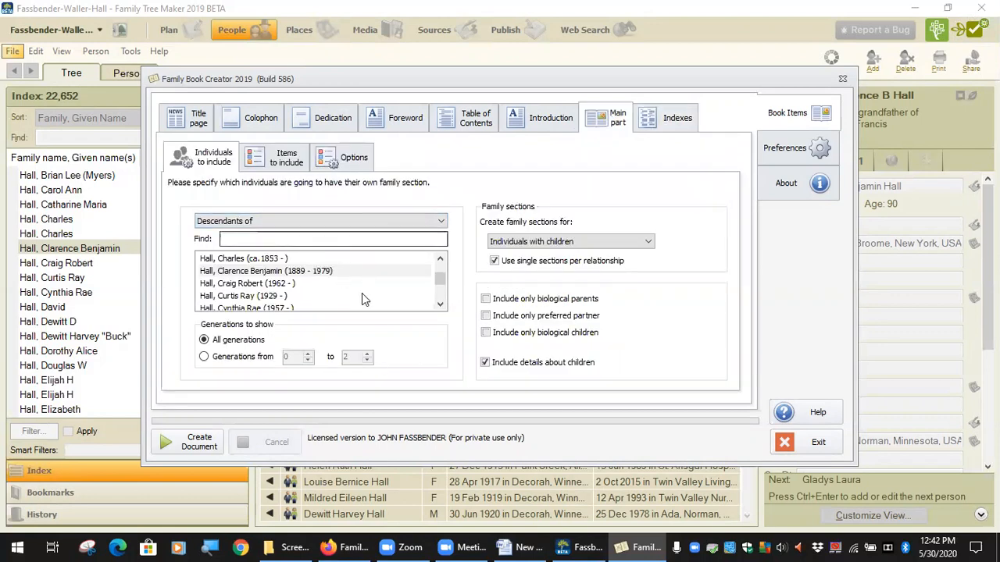
Examine the main part's general options and the family chart settings among its items to include
left_click(261, 161)
left_click(359, 167)
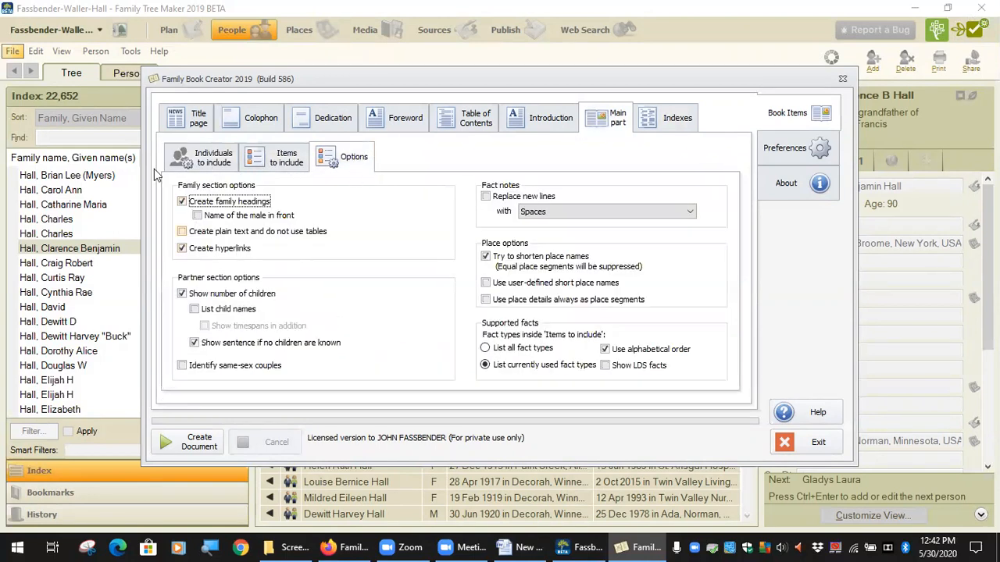
left_click(287, 160)
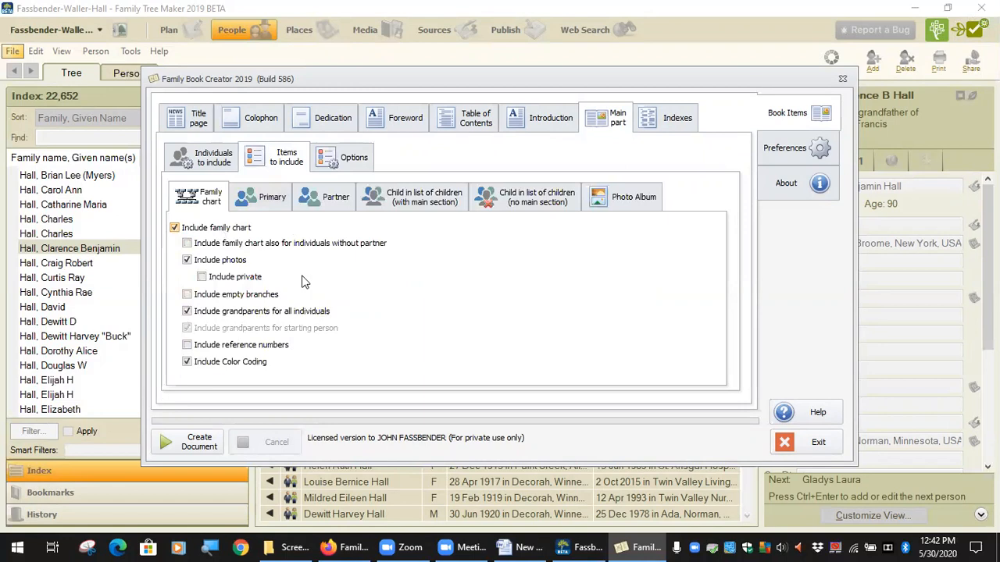
Switch to File Explorer and open the starting couple's descendants PDF, not the by-families version, from Dropbox's Genealogy\Hall folder
double_click(817, 547)
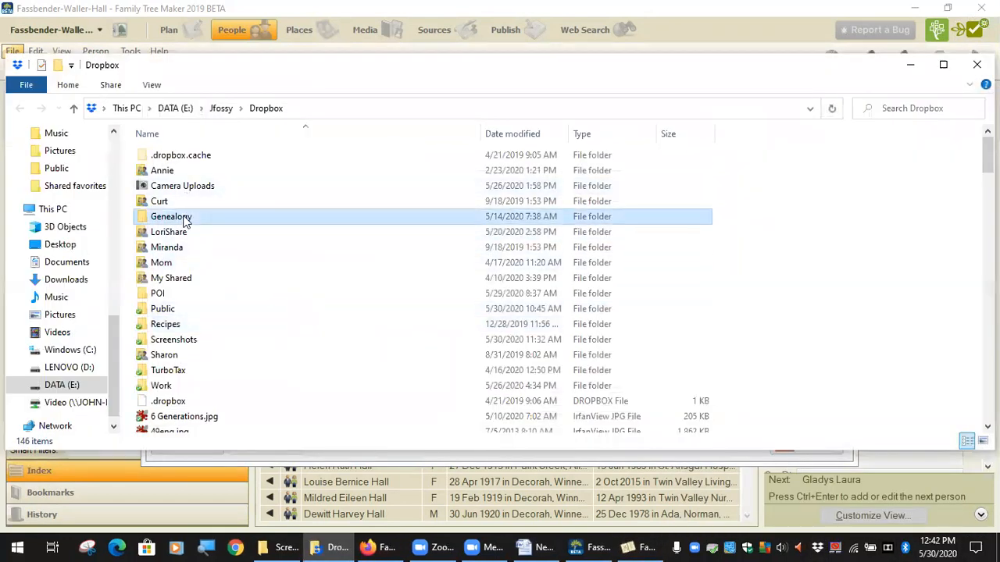
double_click(184, 217)
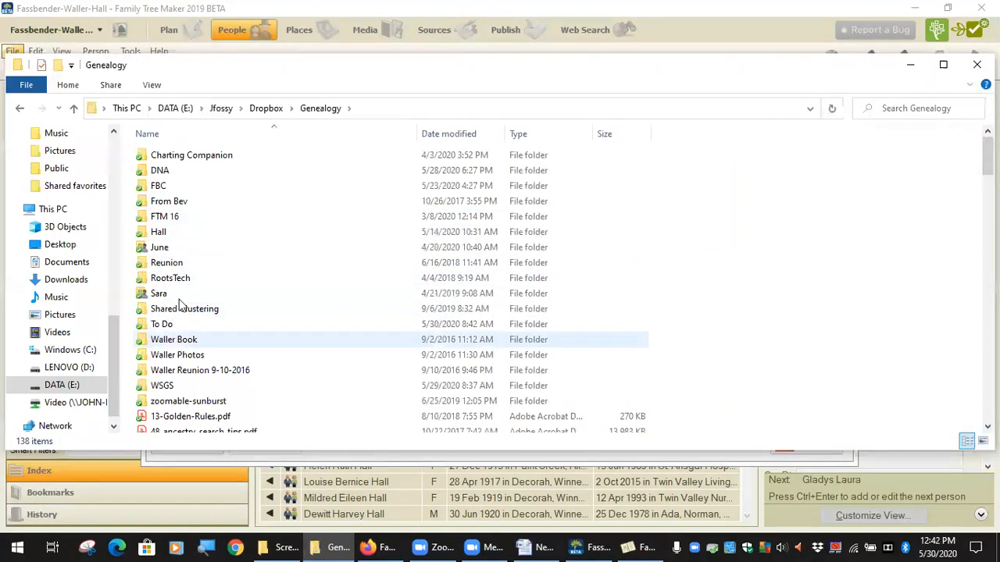
double_click(179, 234)
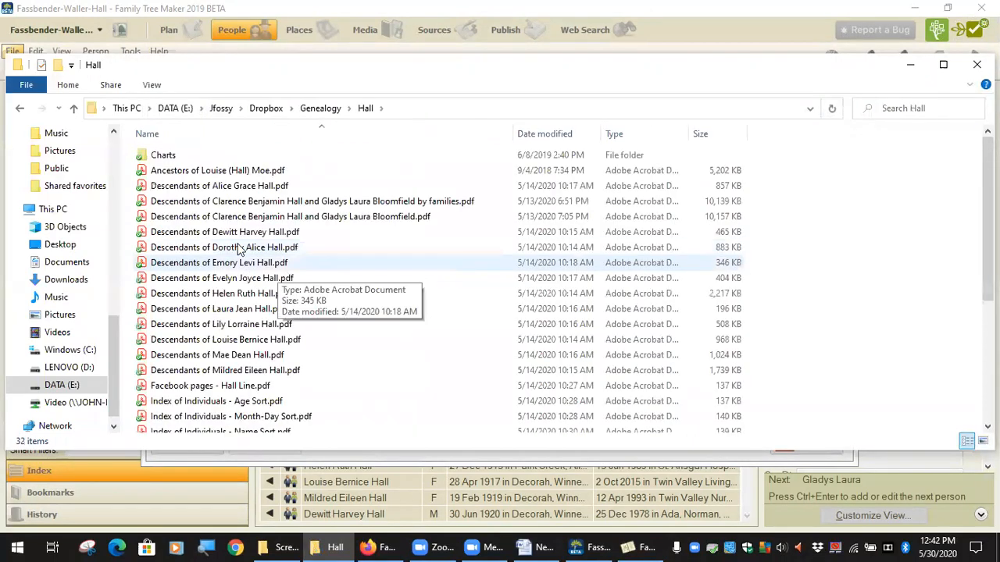
left_click(293, 219)
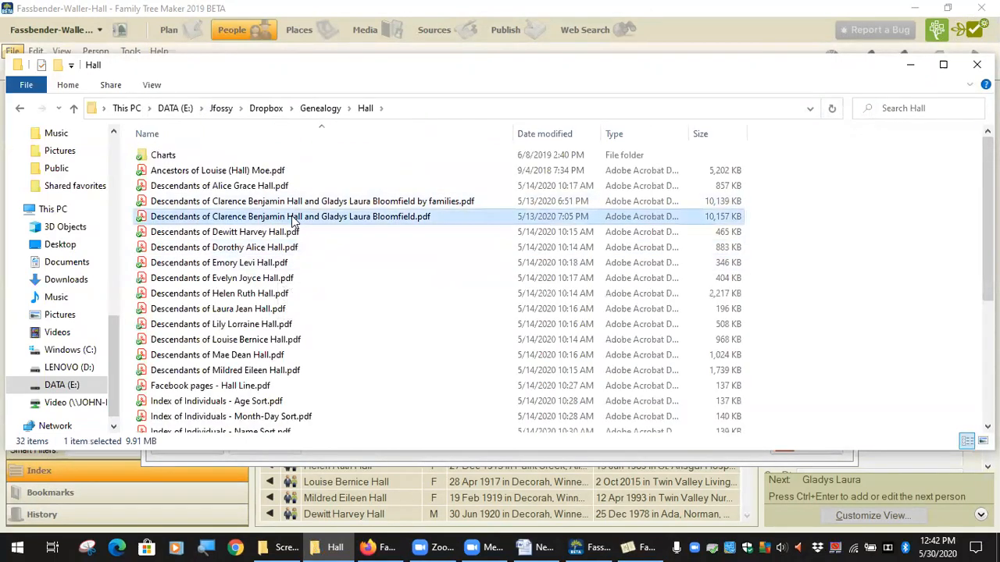
double_click(380, 217)
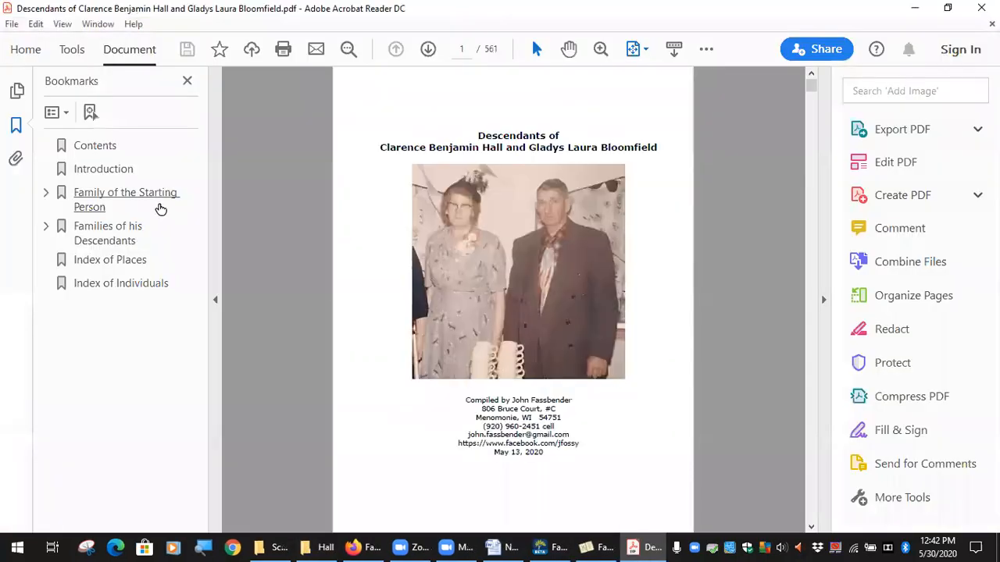
Show the Family of the Starting Person chart in the PDF and hide the bookmarks for more viewing space
left_click(145, 197)
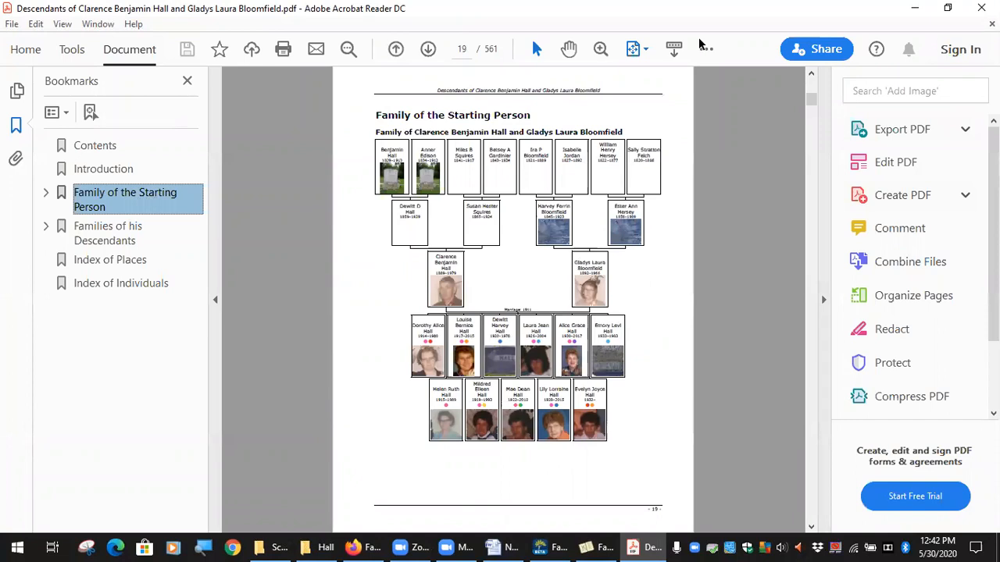
left_click(217, 300)
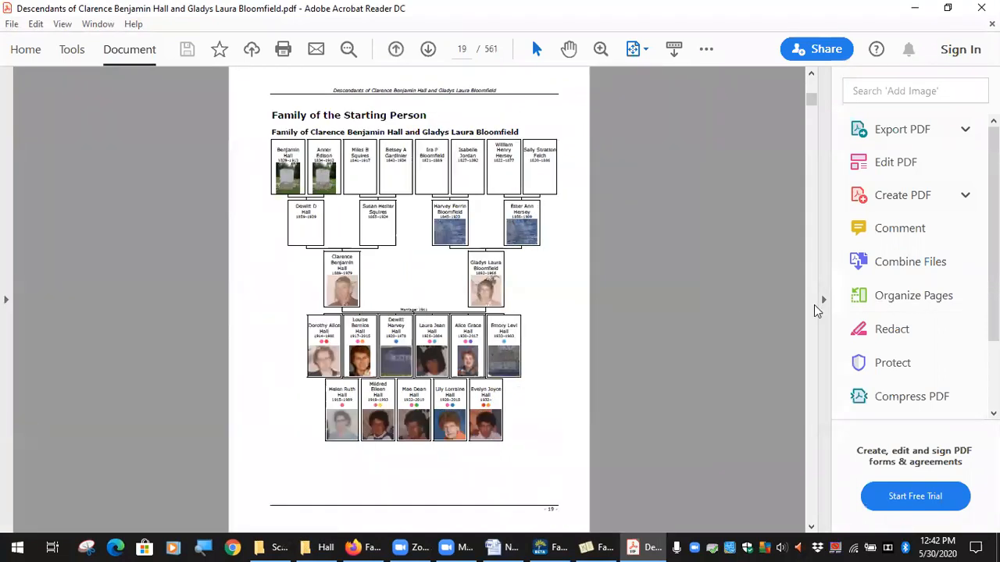
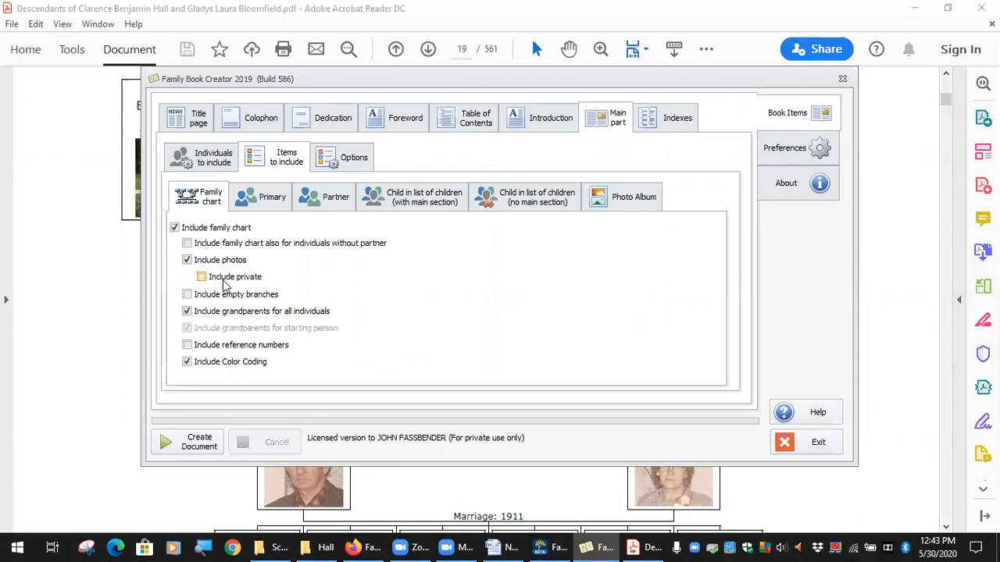
Try including private photos in the family chart, switch the option off again, and view the starting person's family chart in the PDF
left_click(201, 277)
left_click(203, 278)
left_click(869, 356)
scroll(676, 344, "up", 3)
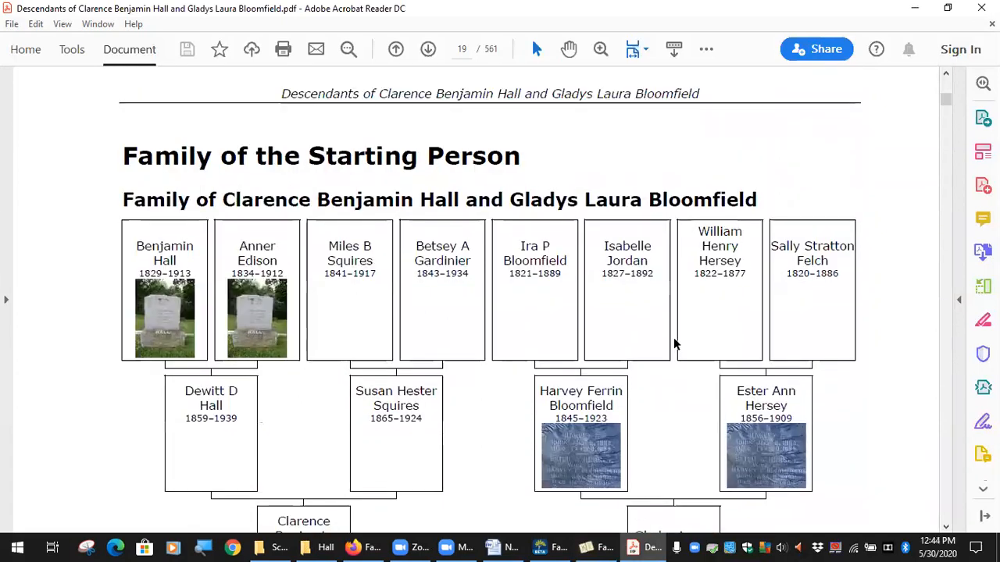
scroll(668, 365, "down", 5)
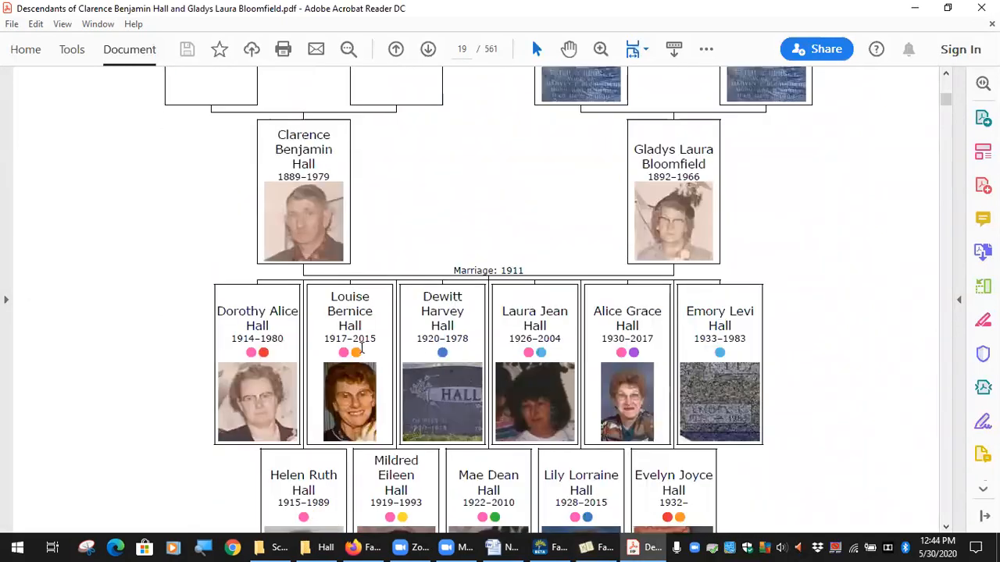
scroll(338, 353, "up", 2)
Show the PDF's bookmarks again and go to the Families of his Descendants section to view its first family chart
left_click(6, 299)
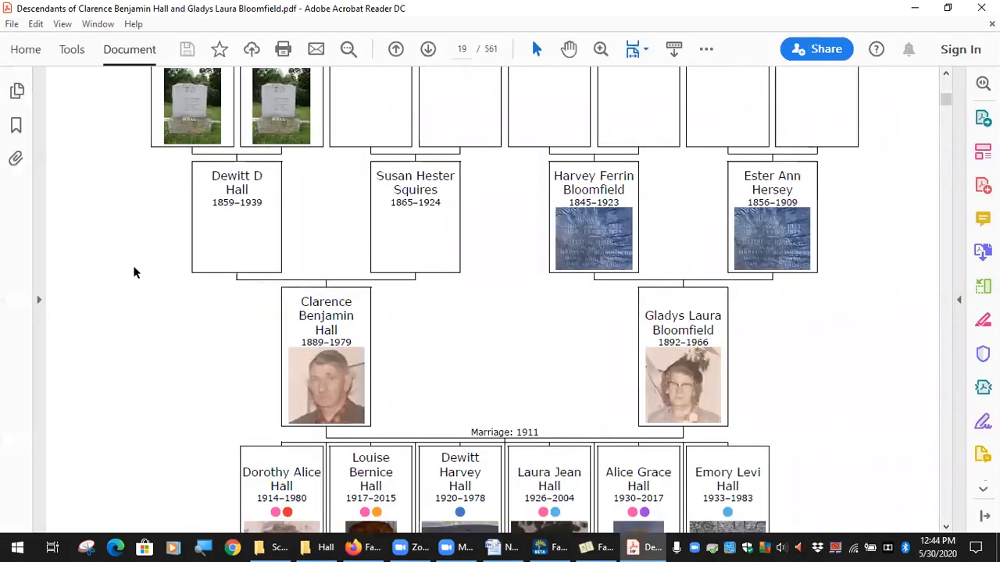
left_click(14, 158)
left_click(17, 125)
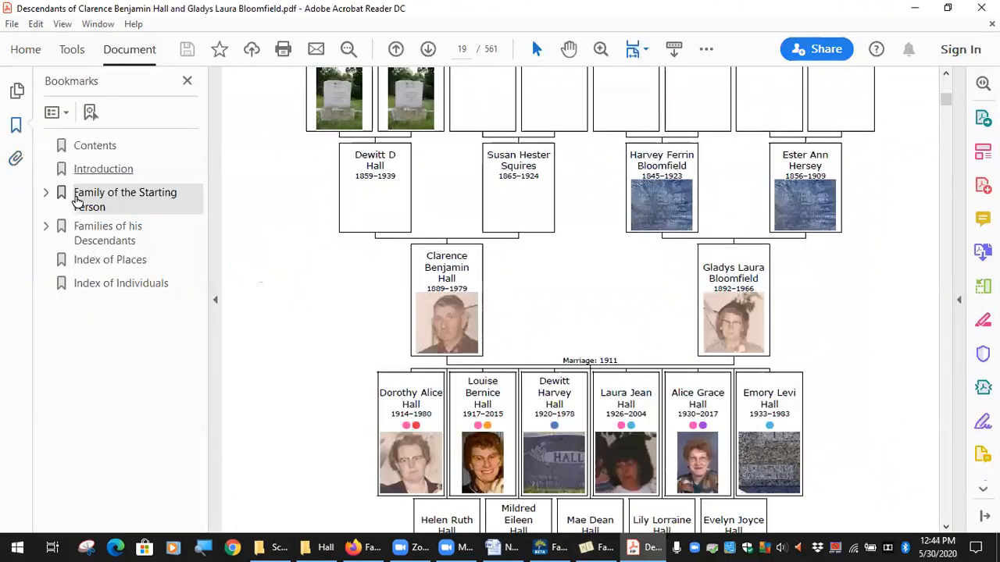
left_click(83, 228)
scroll(576, 364, "down", 3)
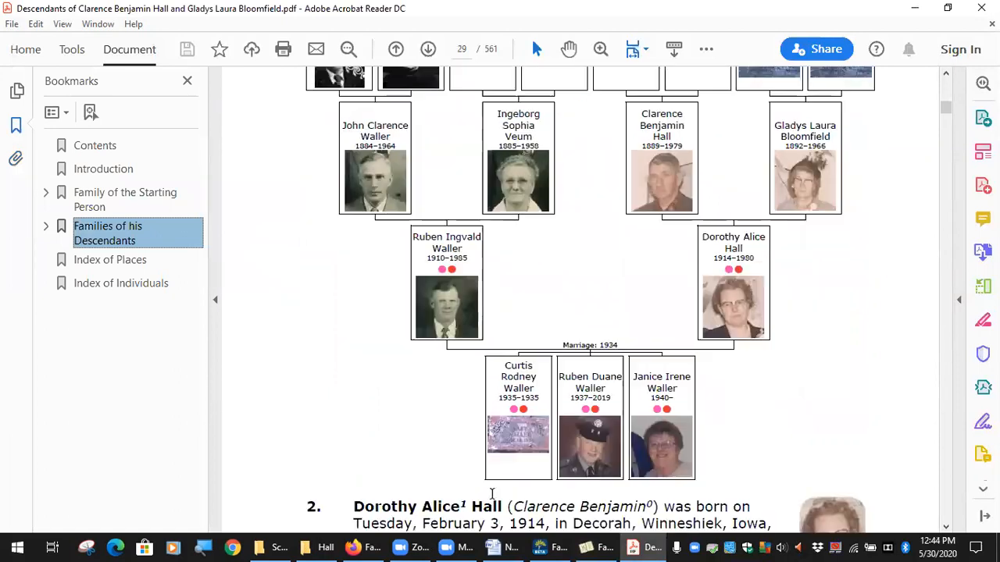
Expand the Families of his Descendants bookmark and examine the 2nd Generation section through to the first couple's family chart on page 92
left_click(46, 227)
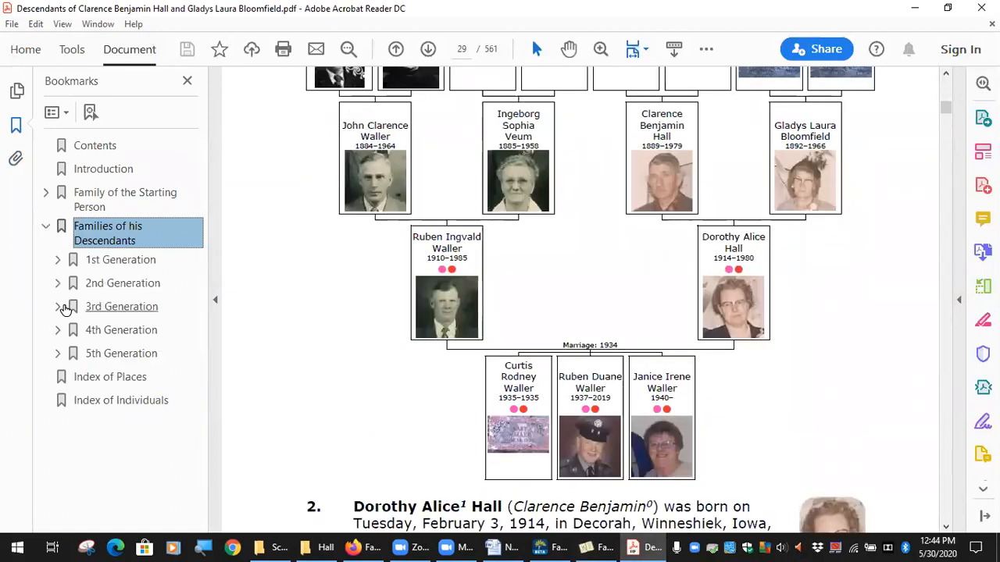
left_click(71, 284)
scroll(380, 261, "up", 2)
scroll(406, 309, "down", 2)
scroll(407, 308, "down", 15)
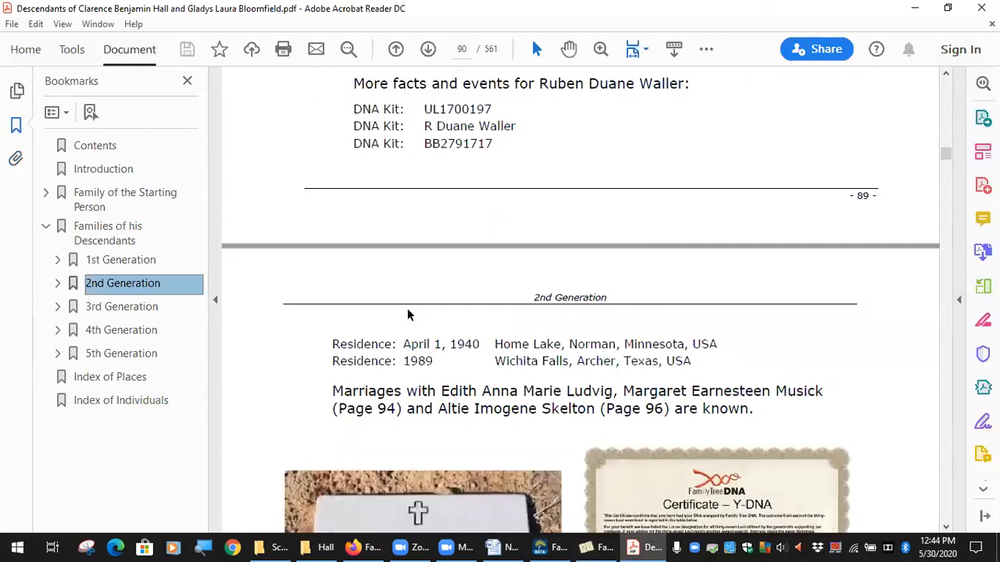
scroll(471, 125, "up", 15)
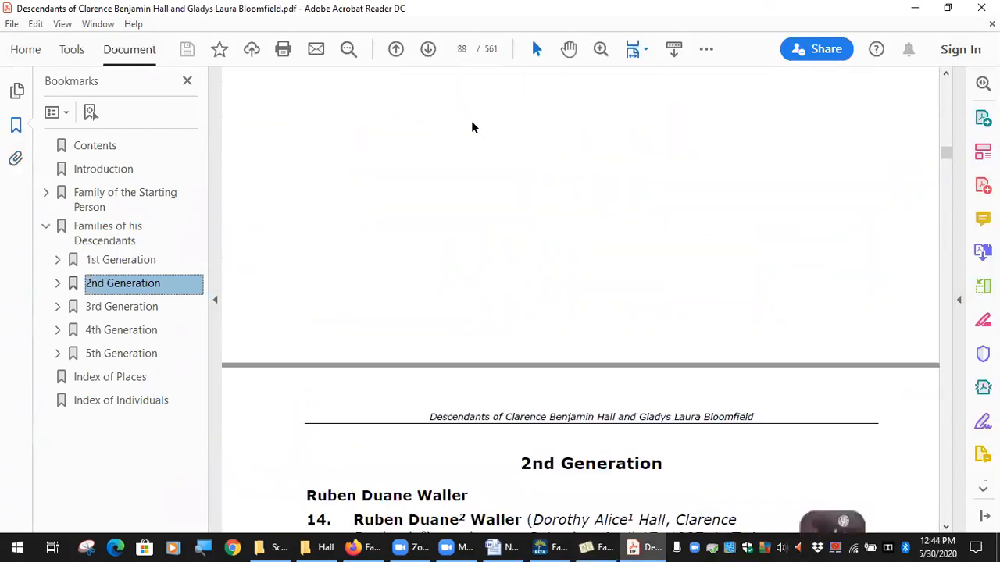
scroll(471, 127, "up", 6)
scroll(490, 279, "down", 10)
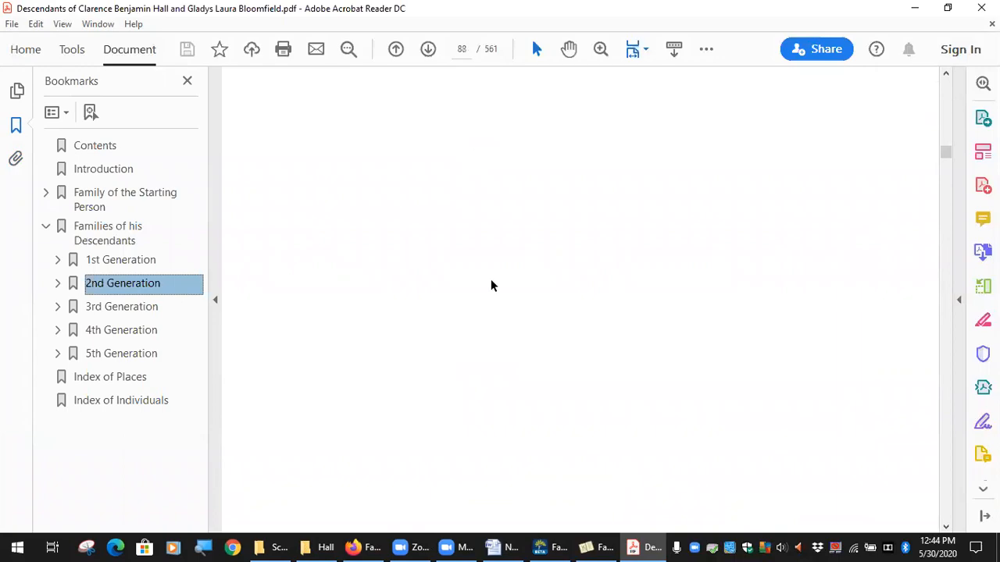
scroll(441, 287, "down", 15)
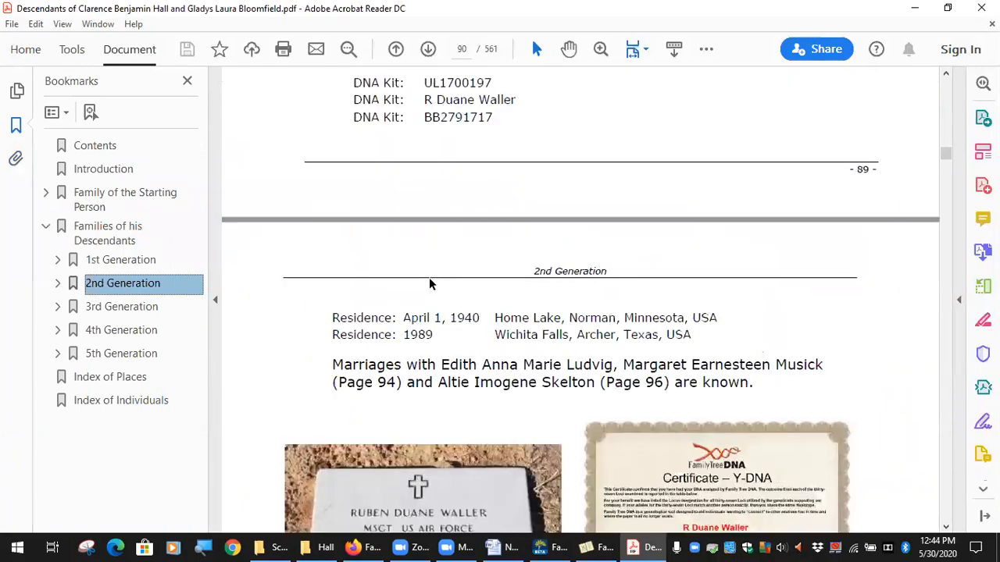
scroll(421, 288, "down", 15)
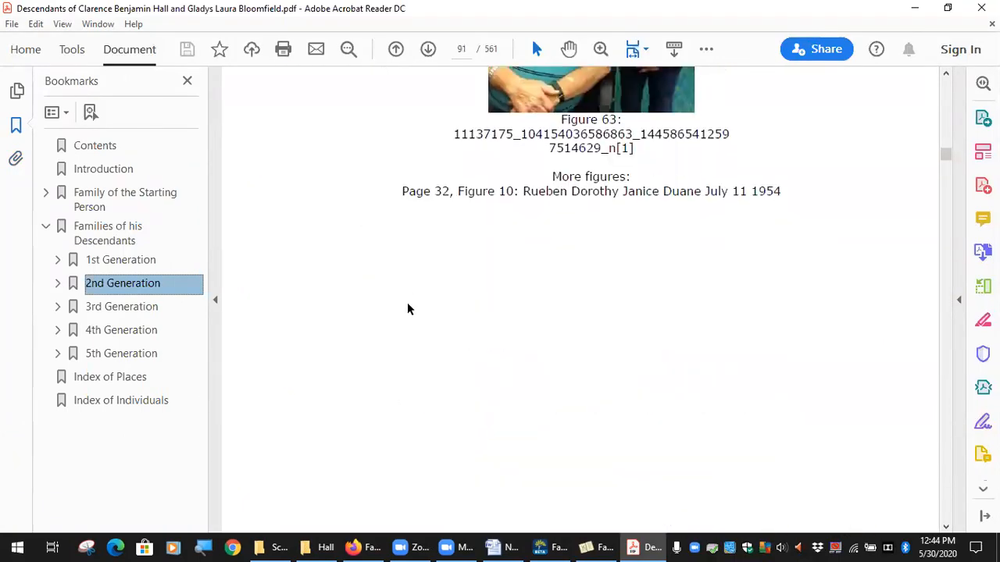
scroll(407, 310, "down", 5)
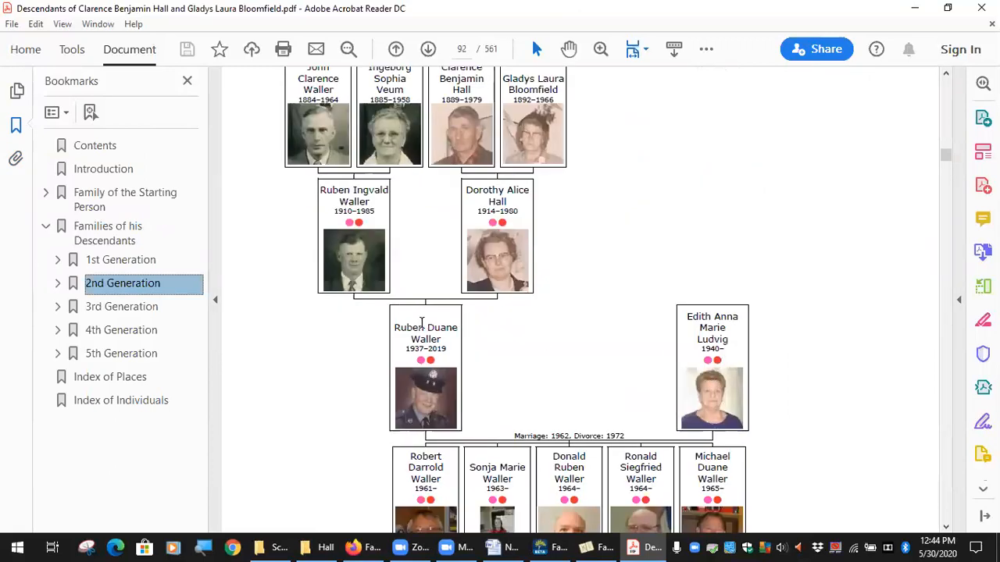
scroll(713, 355, "up", 1)
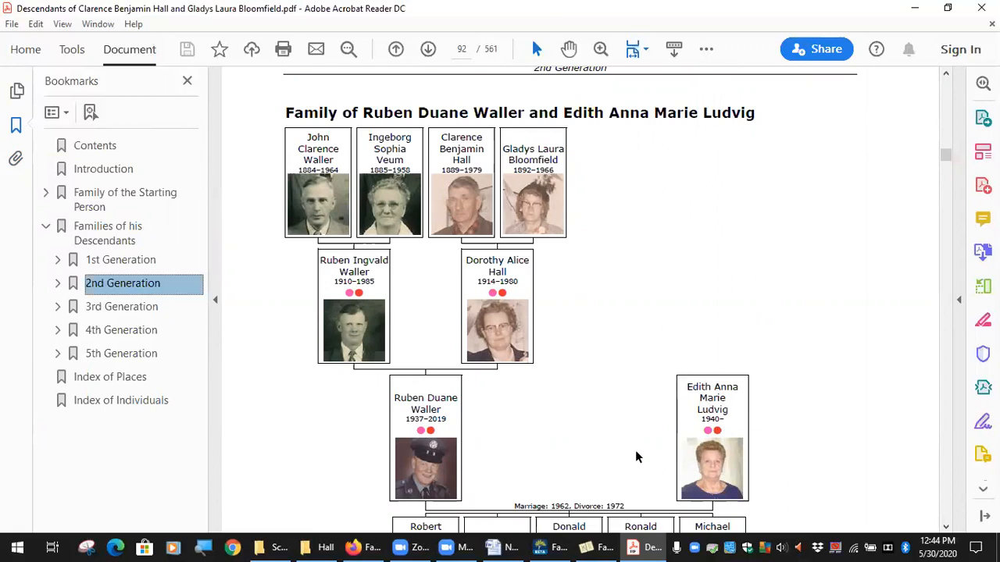
Switch back to Family Book Creator and include empty branches in the family chart
key("alt+Tab")
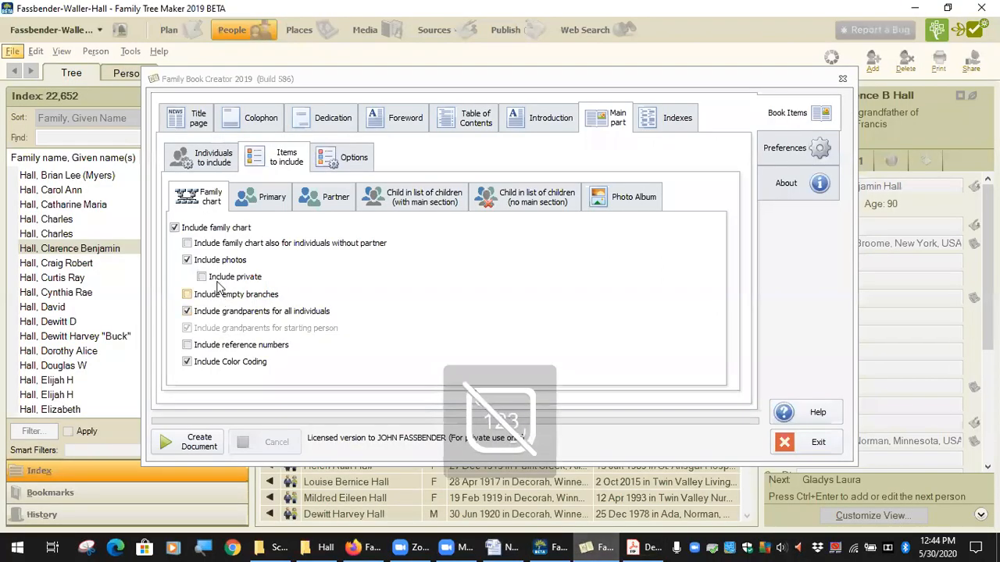
left_click(188, 295)
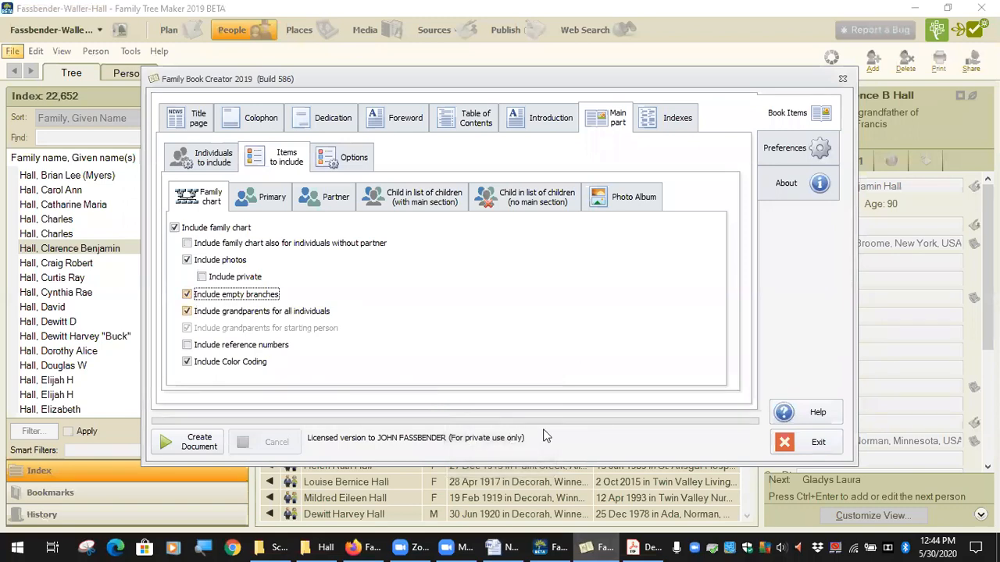
Switch to the PDF and examine the 2nd Generation family chart on page 92 for the branches drawn above each partner
key("alt+Tab")
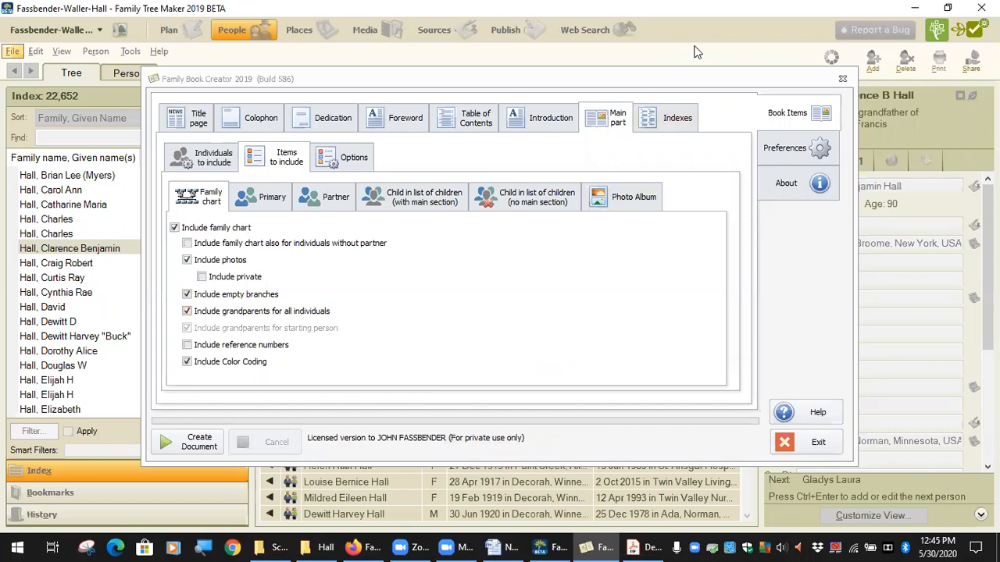
left_click(645, 546)
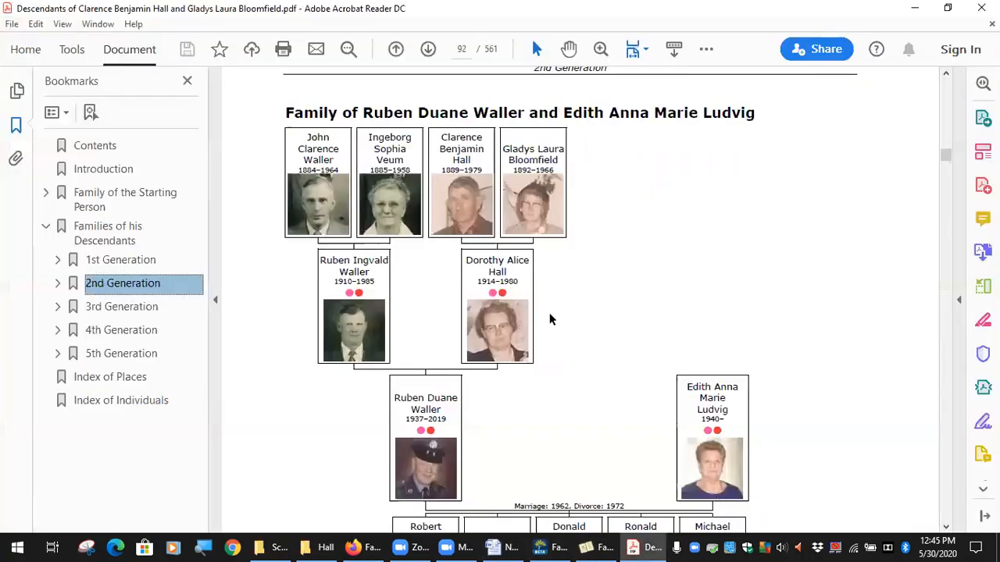
left_click(266, 113)
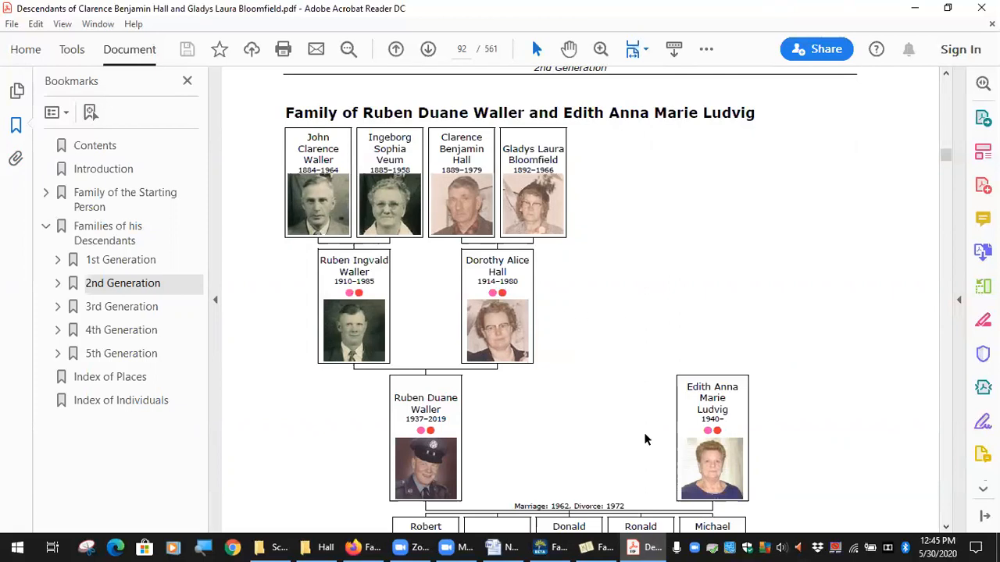
Return to Family Book Creator, try excluding grandparents for all individuals from the family chart, and include them again
left_click(602, 546)
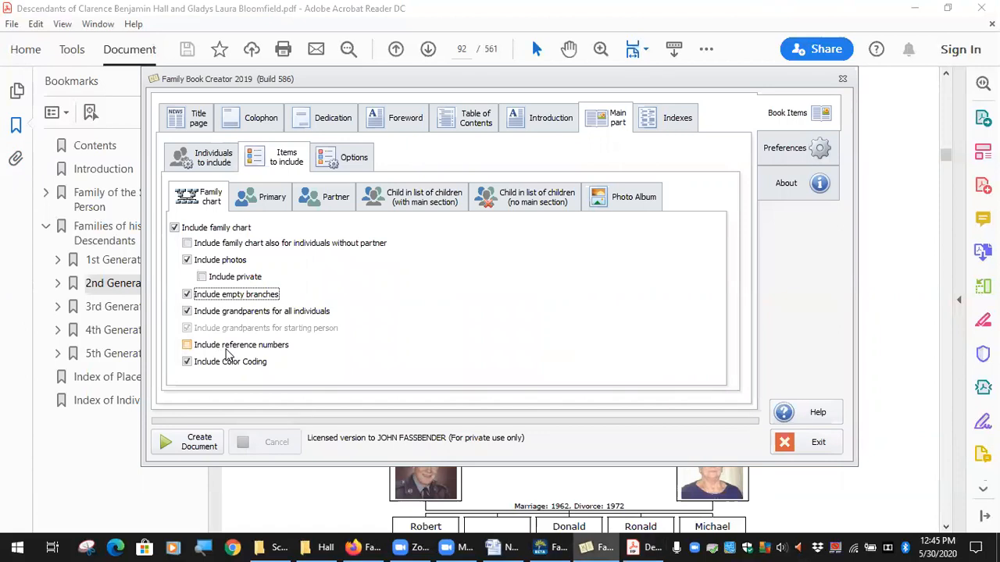
left_click(187, 311)
left_click(187, 312)
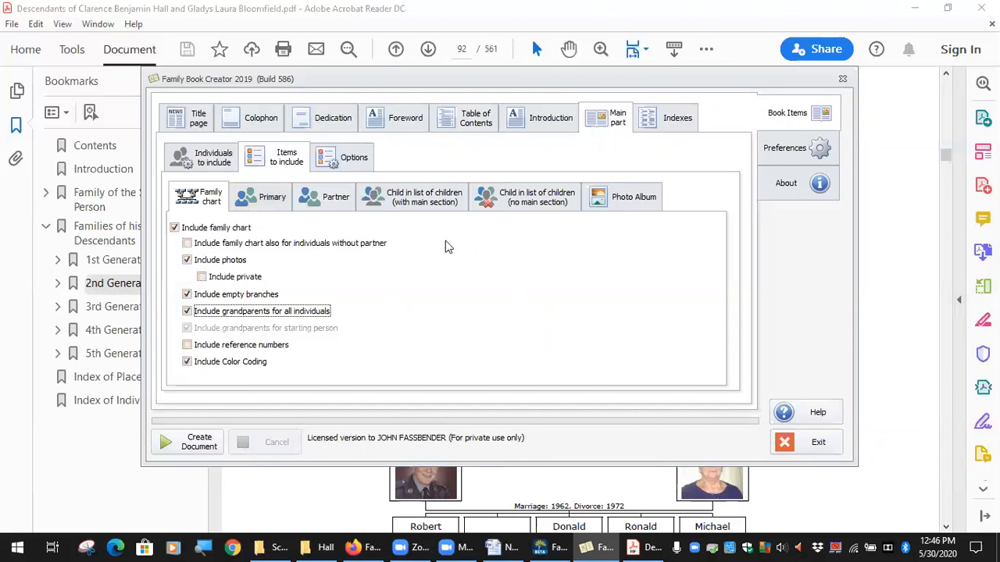
Compare the element settings for the primary person, the partner, and children with and without a main section
left_click(272, 198)
left_click(333, 198)
left_click(422, 198)
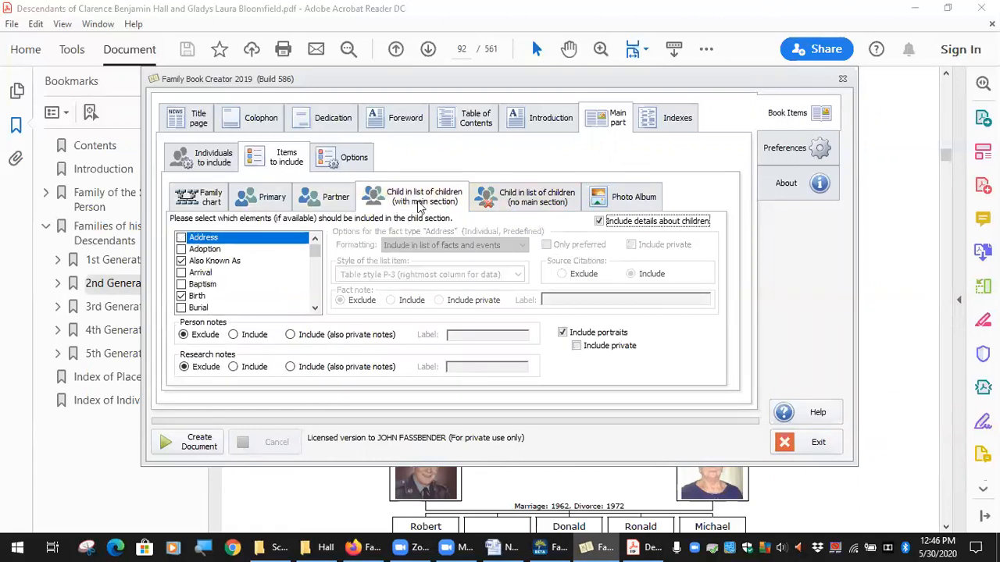
left_click(546, 205)
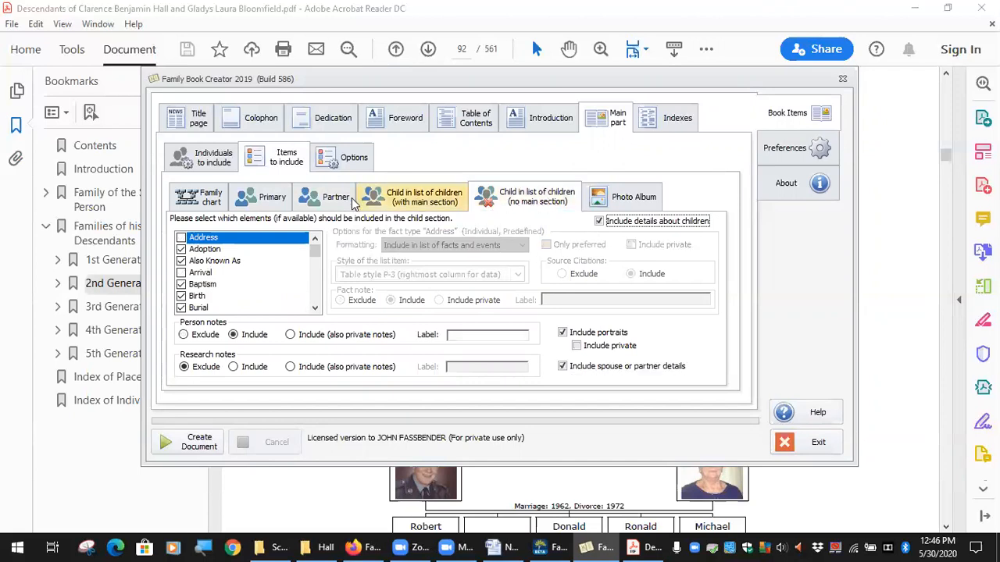
left_click(277, 203)
left_click(323, 200)
left_click(432, 194)
left_click(513, 201)
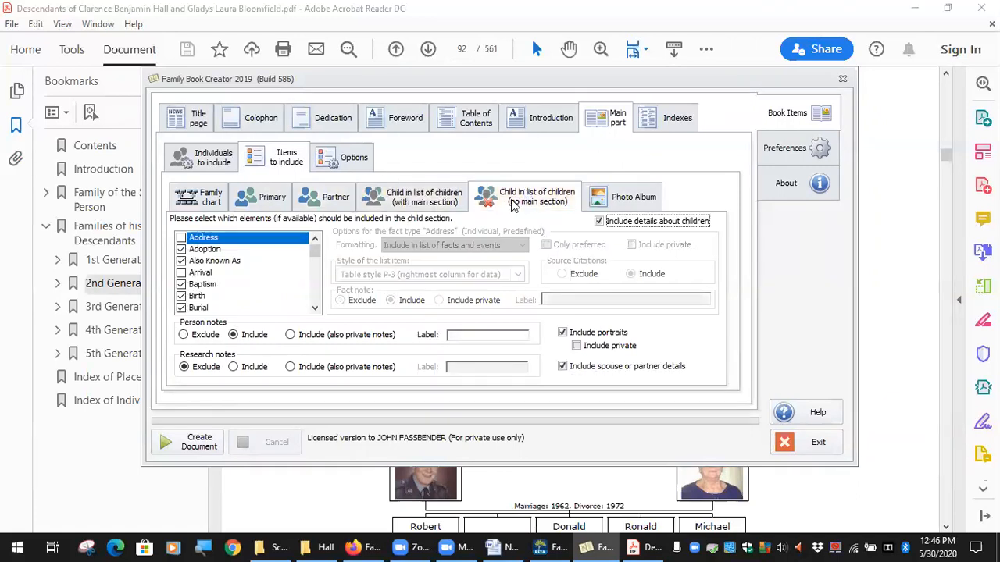
left_click(283, 201)
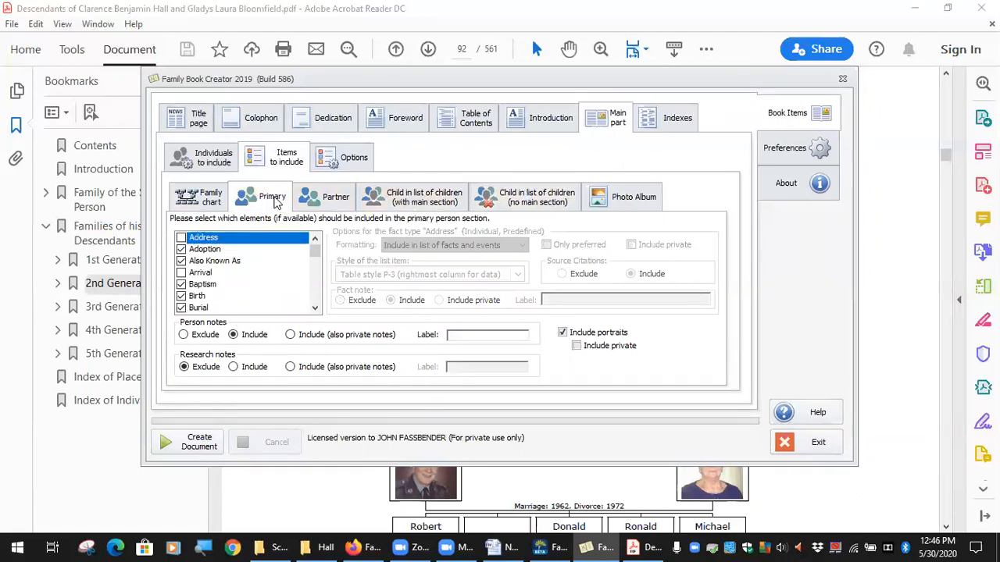
Switch to the PDF and view the starting couple and their children in the Family of the Starting Person chart
left_click(91, 202)
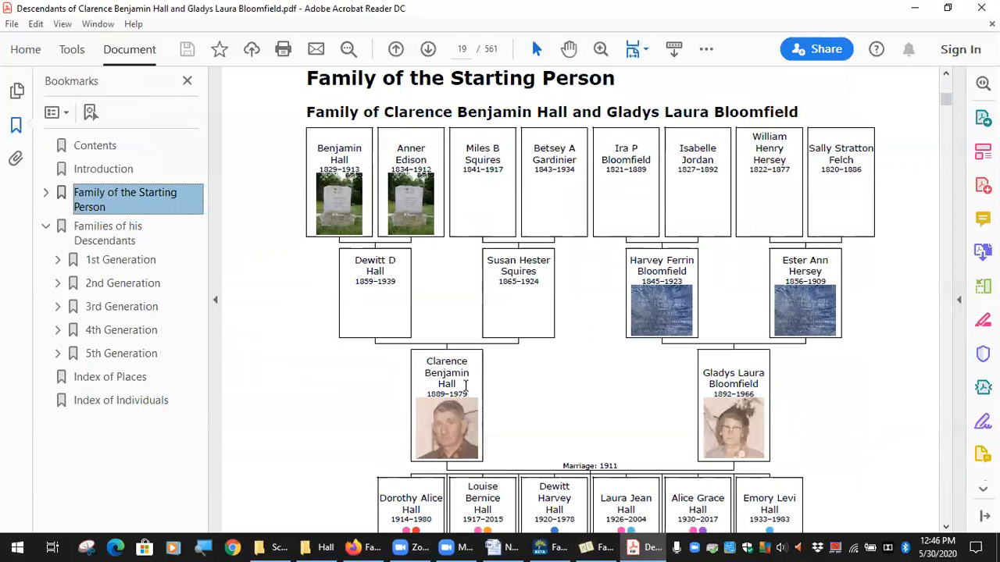
scroll(531, 398, "down", 3)
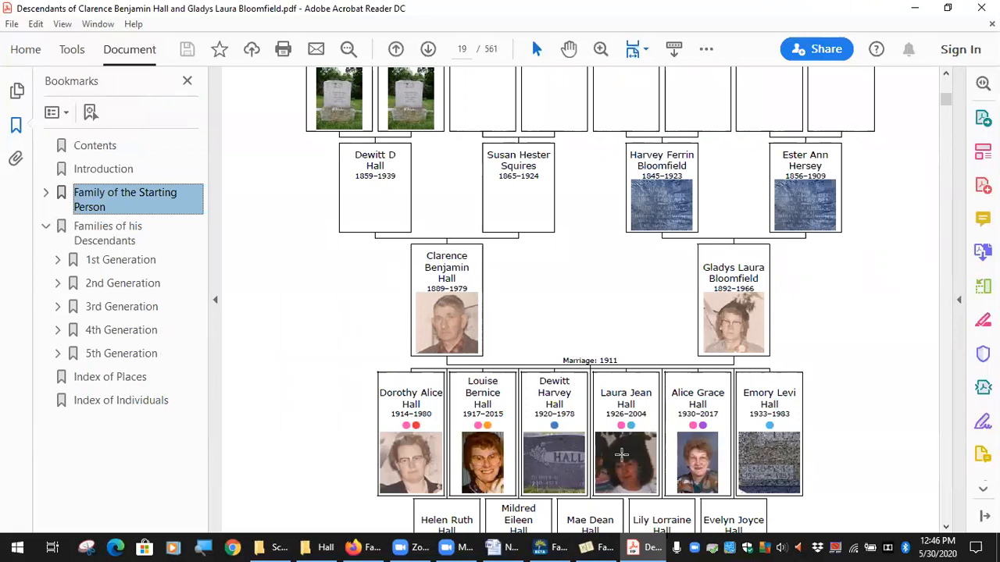
Return to Family Book Creator, review the primary person's fact list, and show the options for the Education fact
left_click(602, 537)
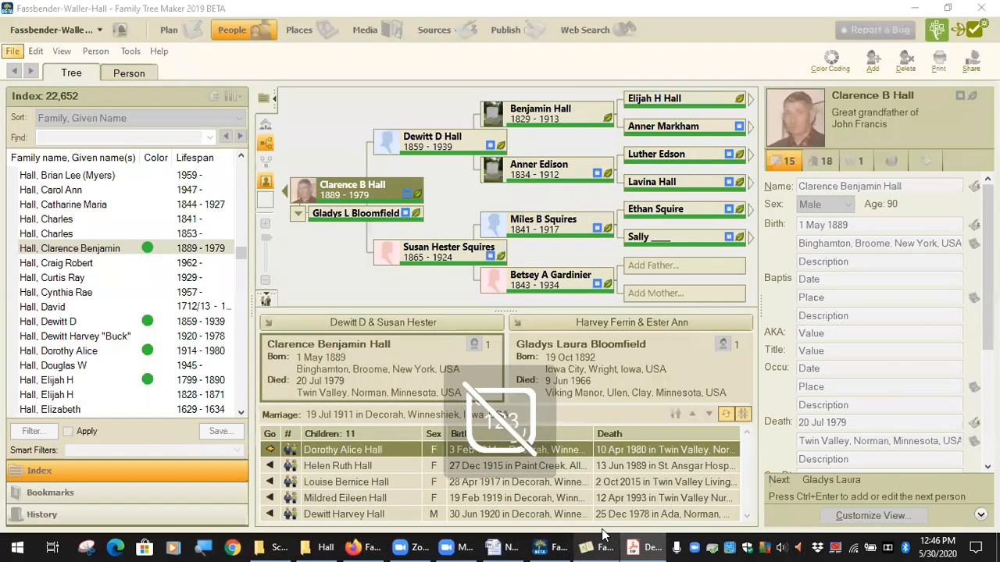
scroll(200, 266, "down", 4)
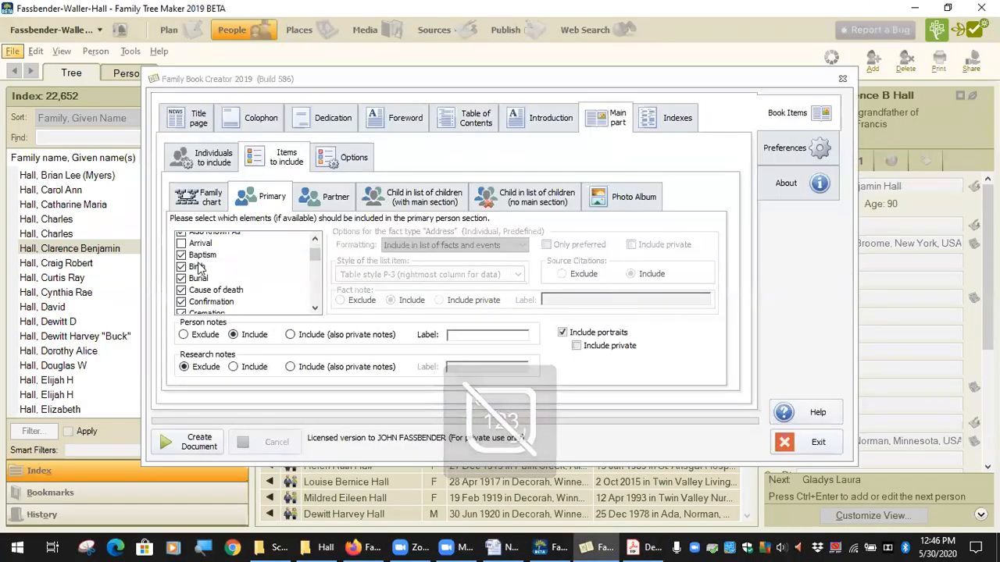
scroll(197, 275, "down", 2)
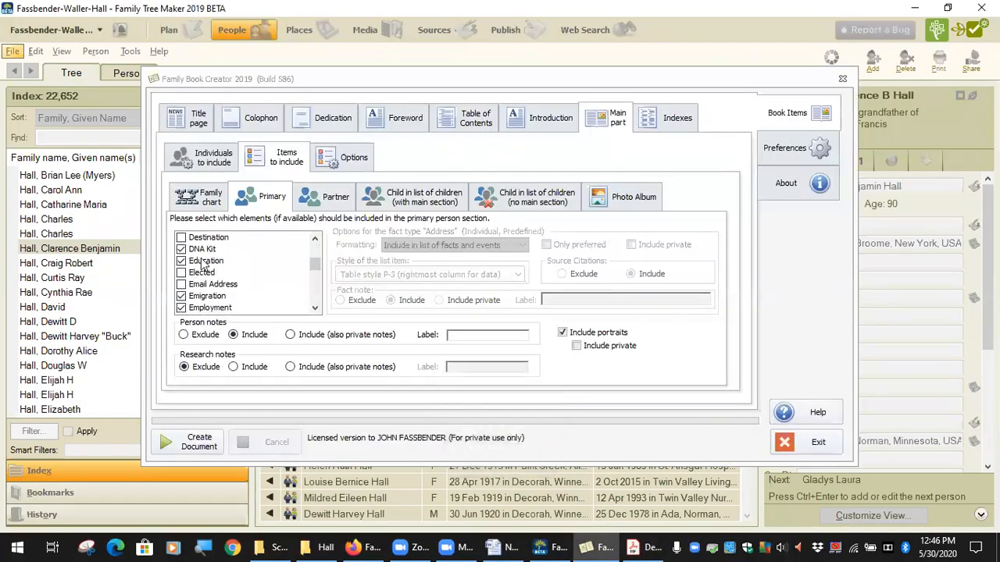
left_click(204, 261)
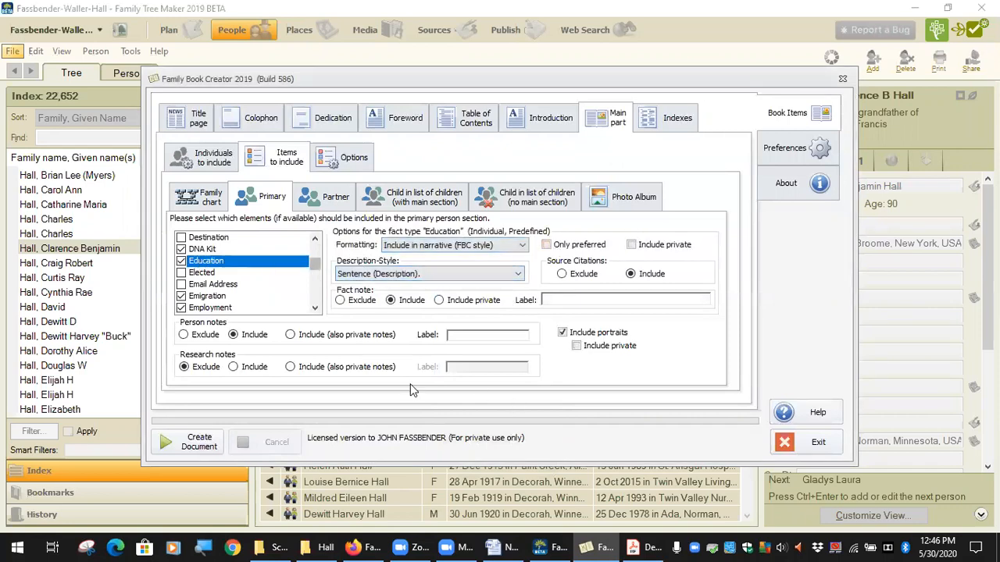
scroll(208, 304, "down", 3)
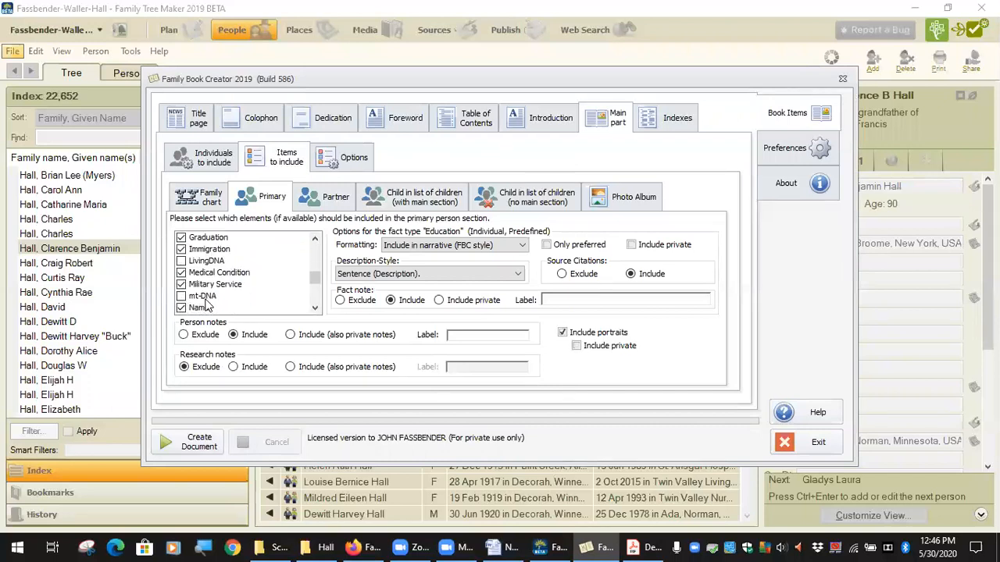
scroll(211, 299, "down", 2)
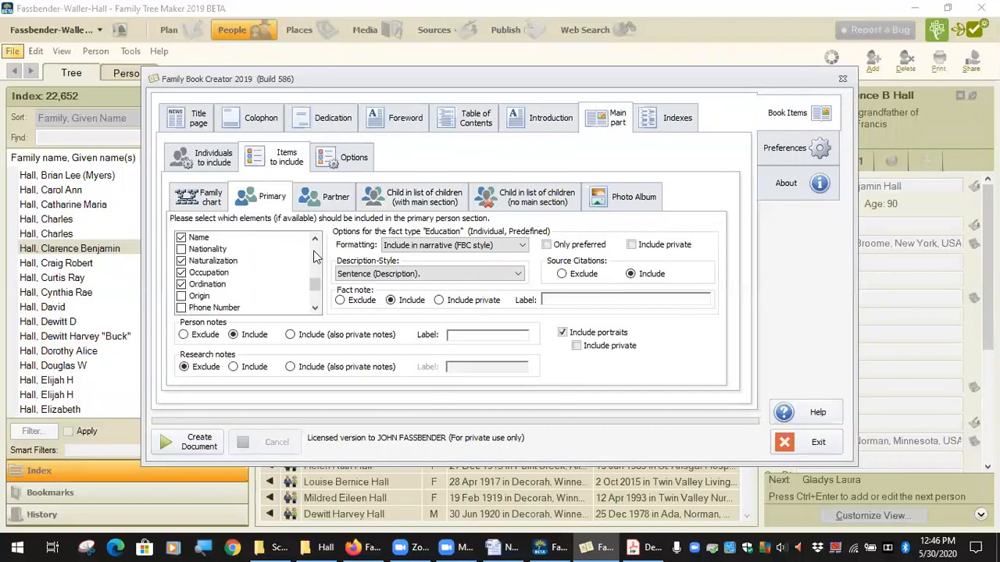
Review the partner's fact list and show the options for the Address and Also Known As facts
left_click(330, 201)
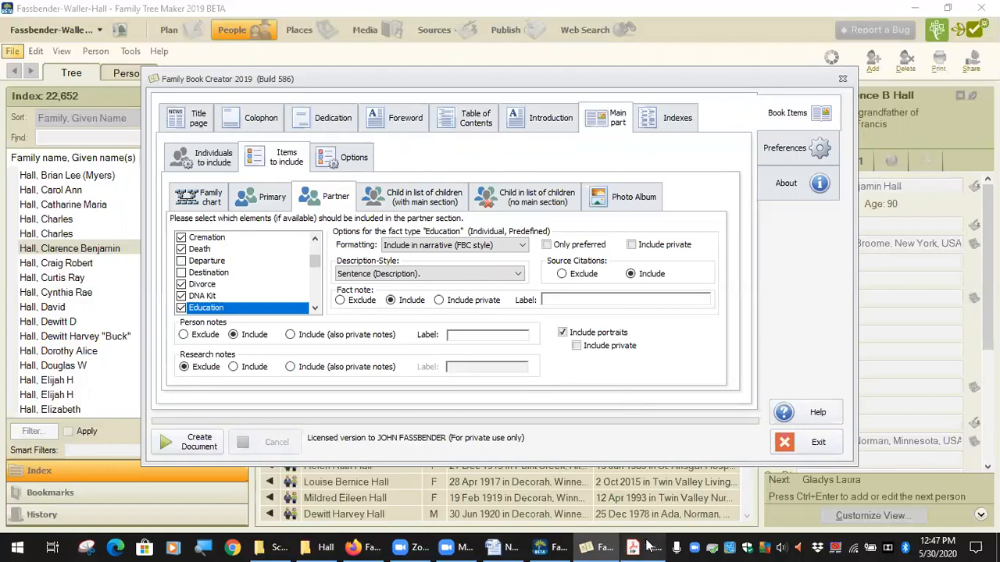
scroll(220, 269, "up", 3)
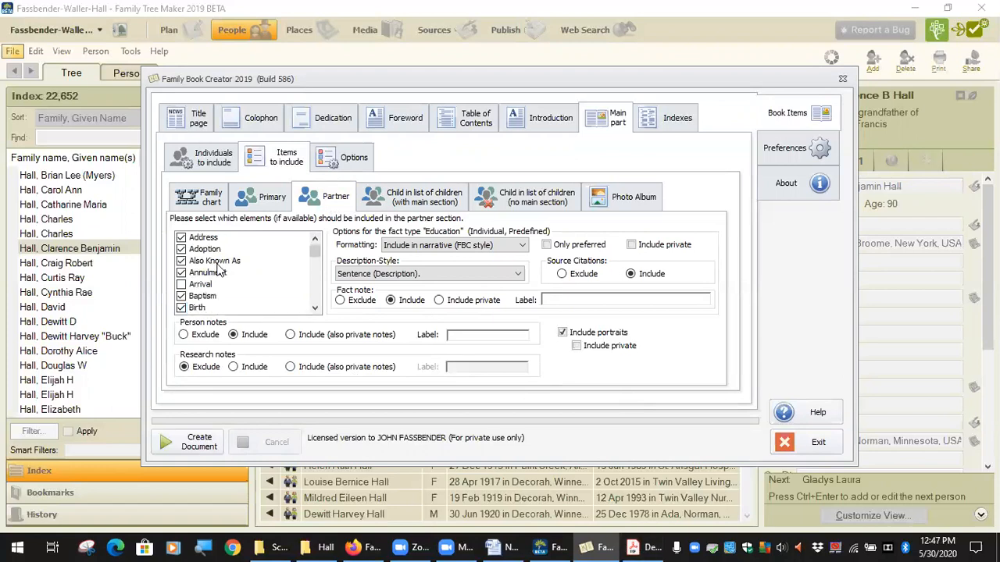
left_click(204, 238)
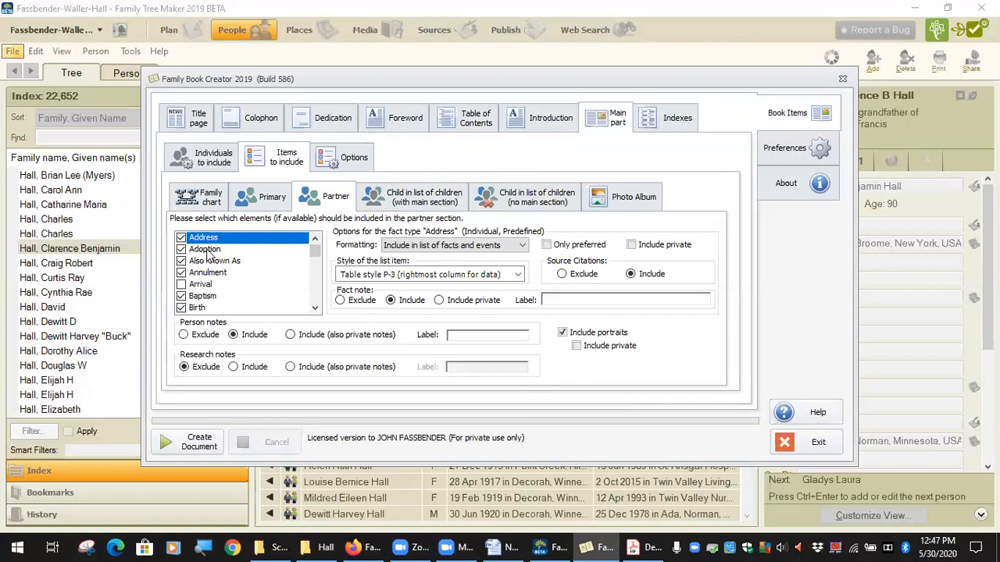
left_click(209, 261)
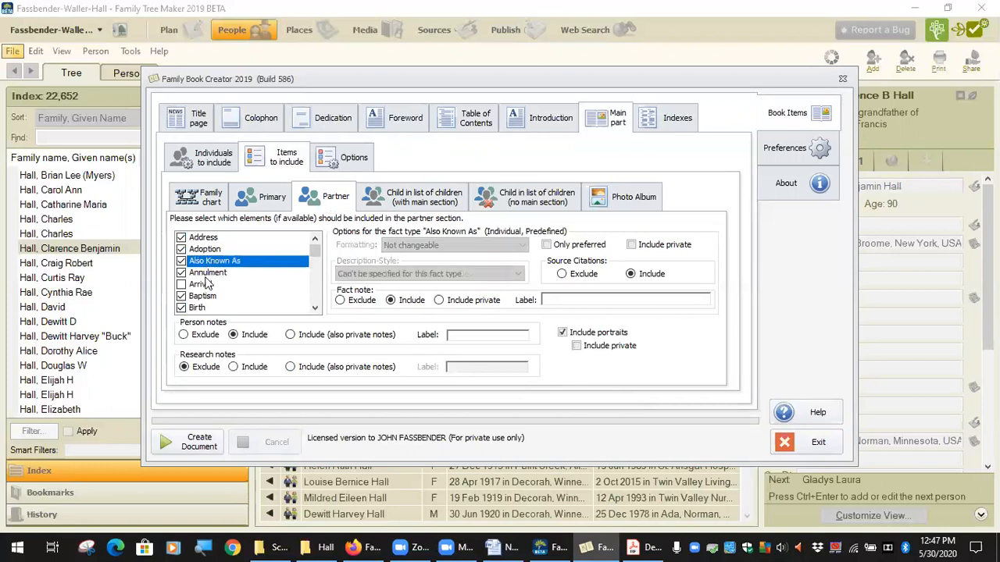
Find the Marriage fact in the partner's fact list and show its available description styles
scroll(219, 289, "down", 4)
scroll(231, 291, "down", 5)
scroll(231, 291, "down", 5)
scroll(219, 289, "up", 3)
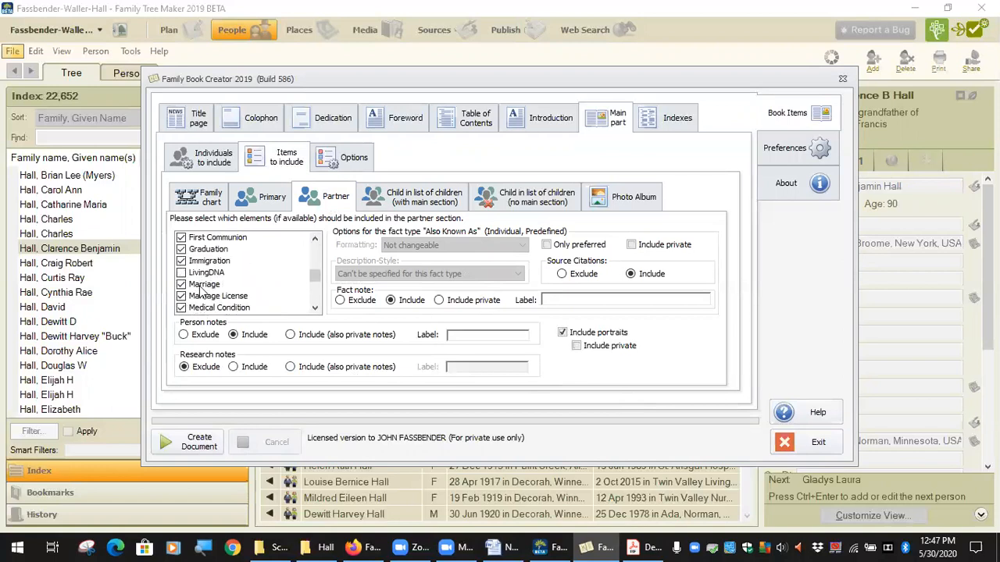
left_click(203, 284)
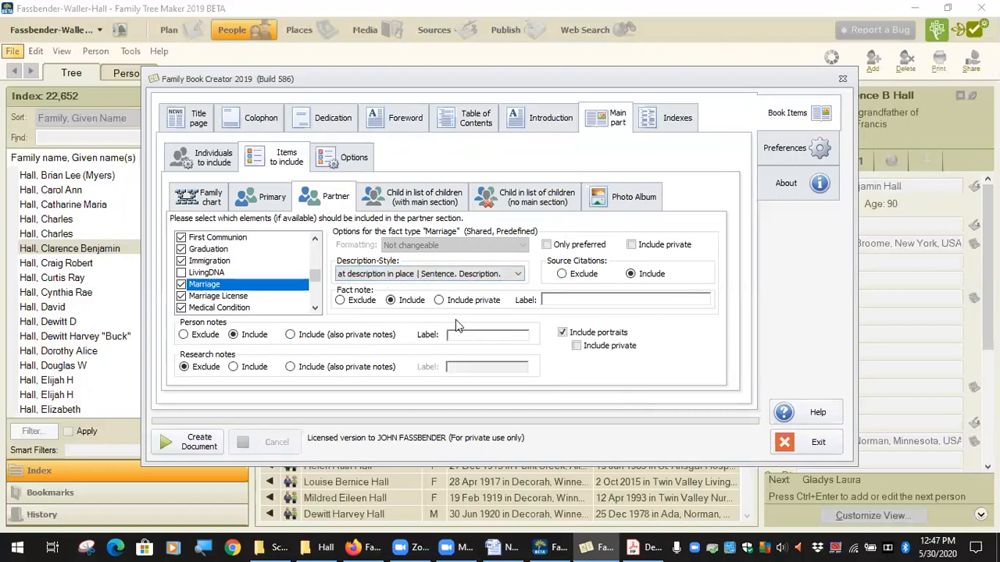
left_click(517, 274)
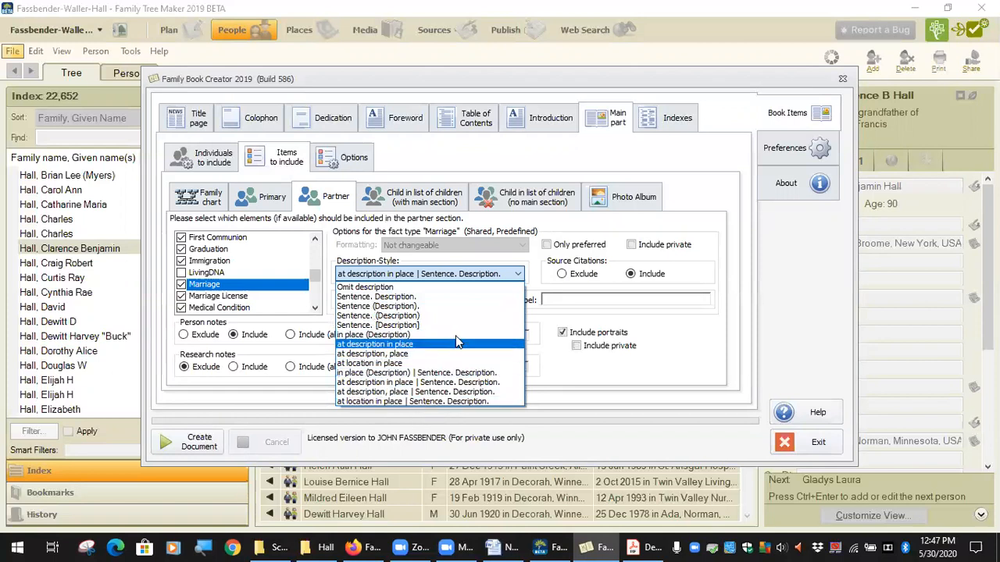
left_click(542, 278)
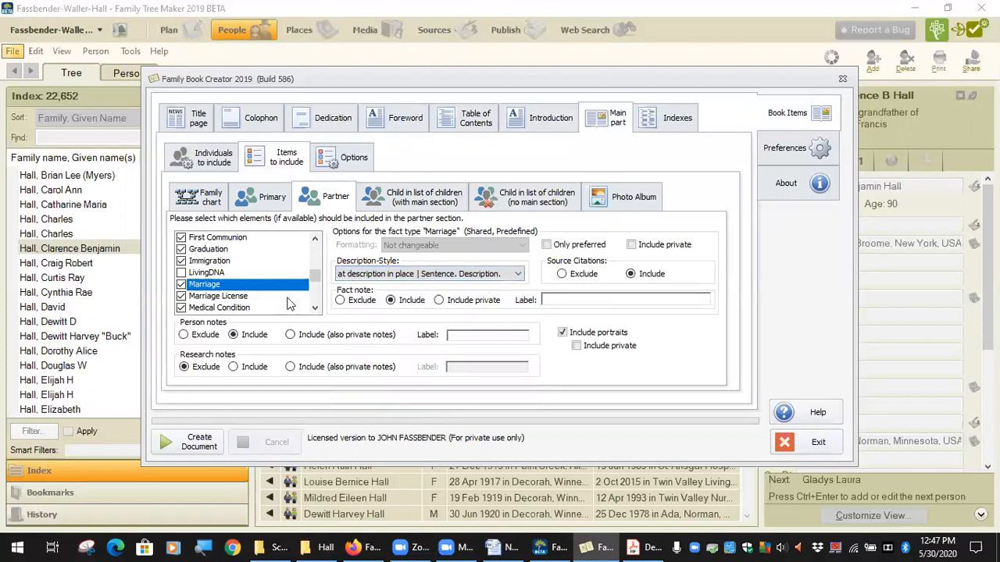
scroll(250, 295, "up", 3)
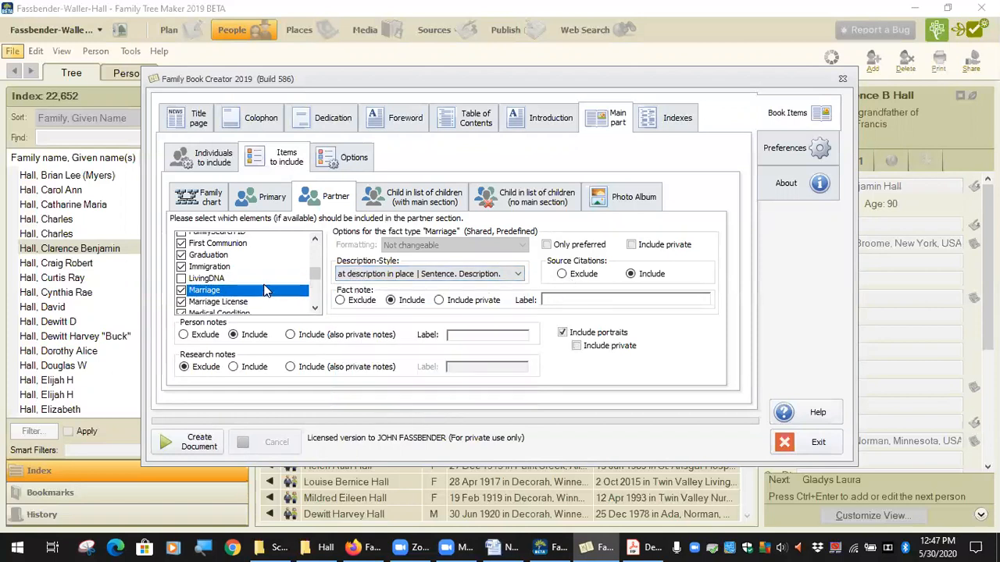
Compare the element settings for listed children with and without a main section
left_click(430, 205)
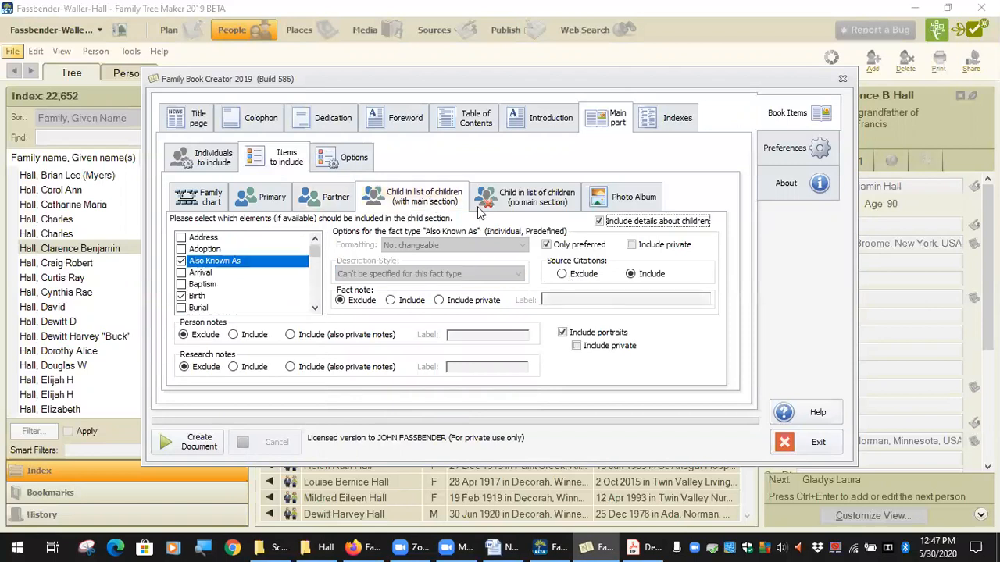
left_click(522, 205)
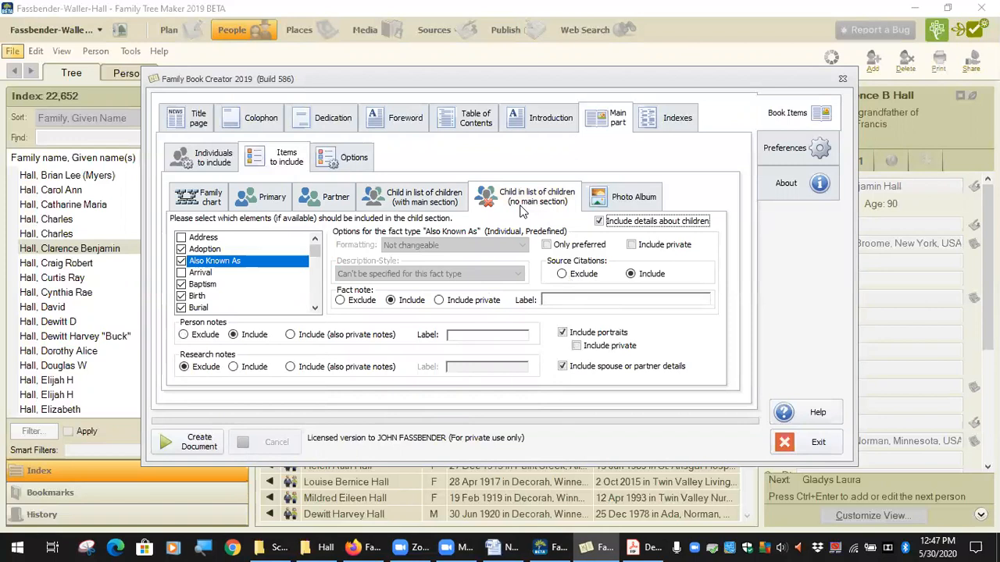
left_click(426, 205)
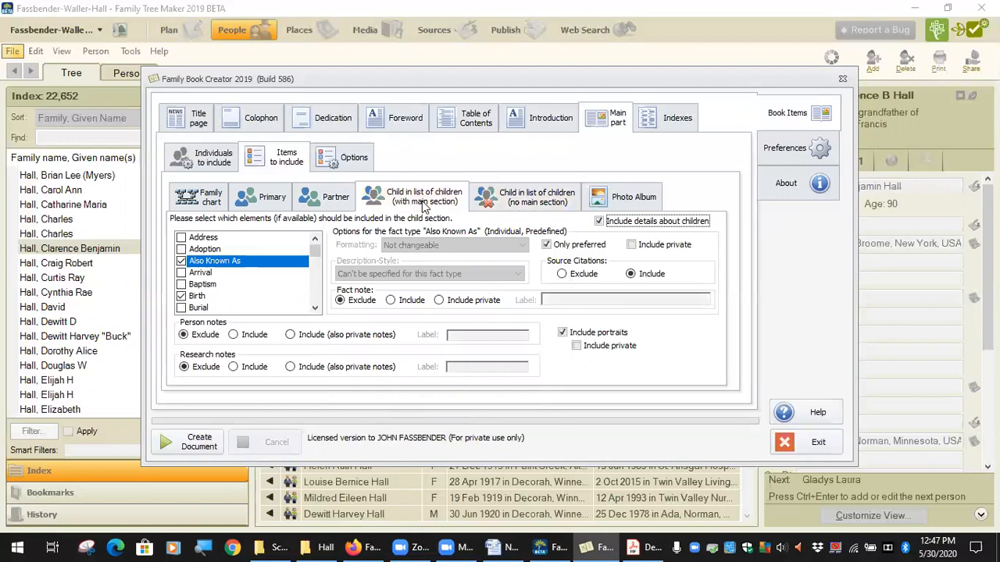
Switch to the PDF, view the starting couple's list of children, and highlight the plus sign before the first child
left_click(647, 547)
scroll(324, 313, "down", 15)
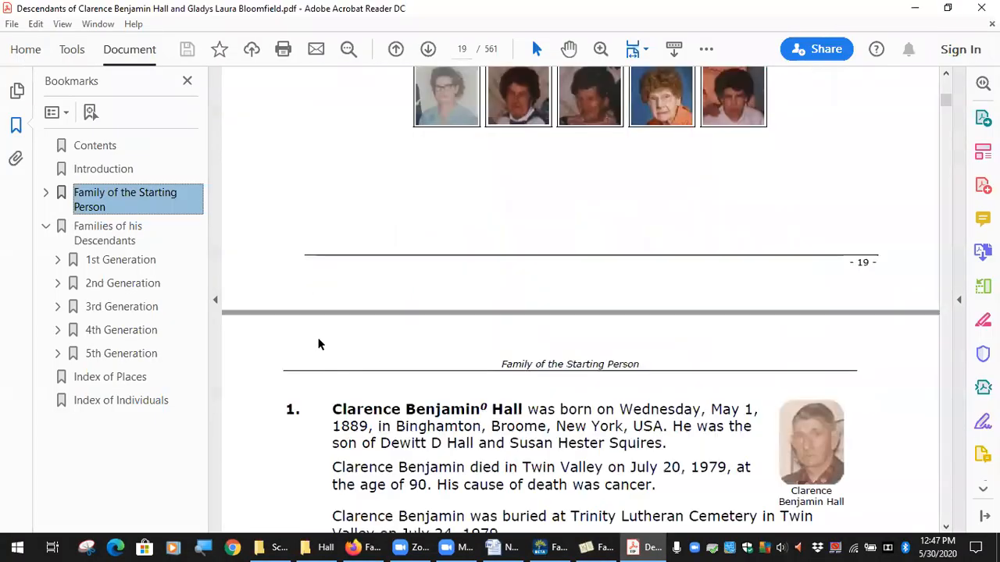
scroll(319, 305, "down", 15)
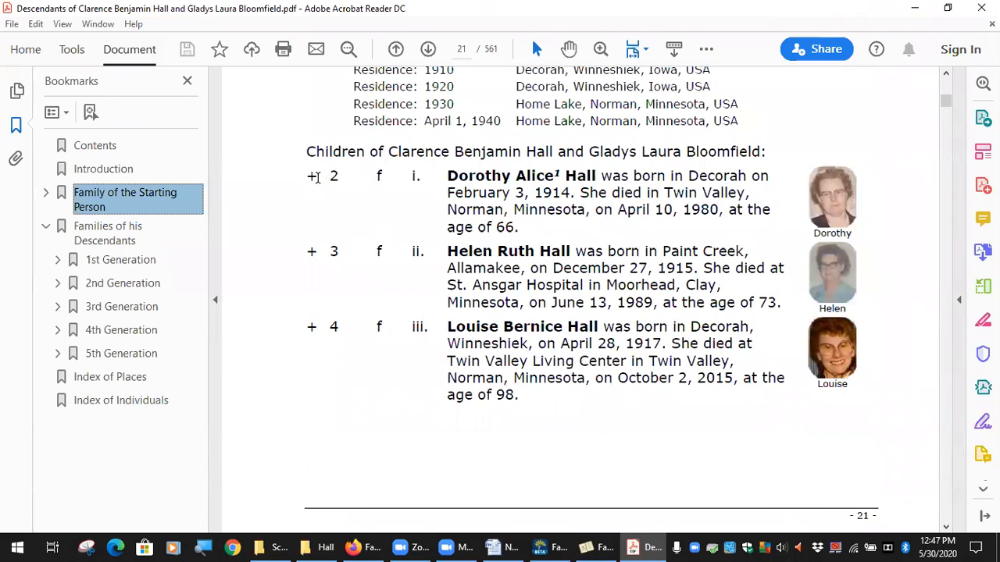
double_click(312, 178)
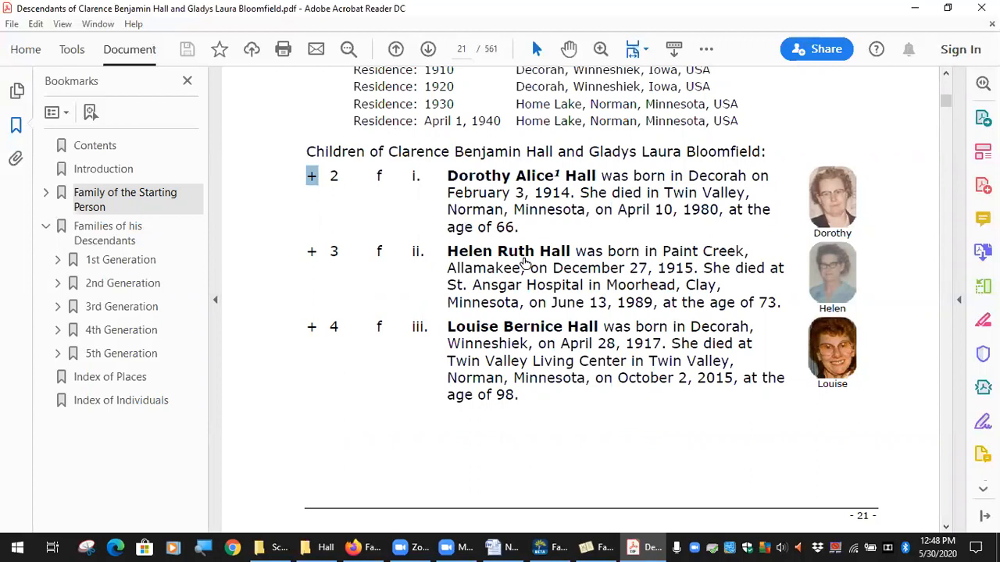
scroll(527, 264, "down", 3)
scroll(524, 252, "up", 3)
scroll(471, 487, "down", 3)
scroll(422, 269, "up", 2)
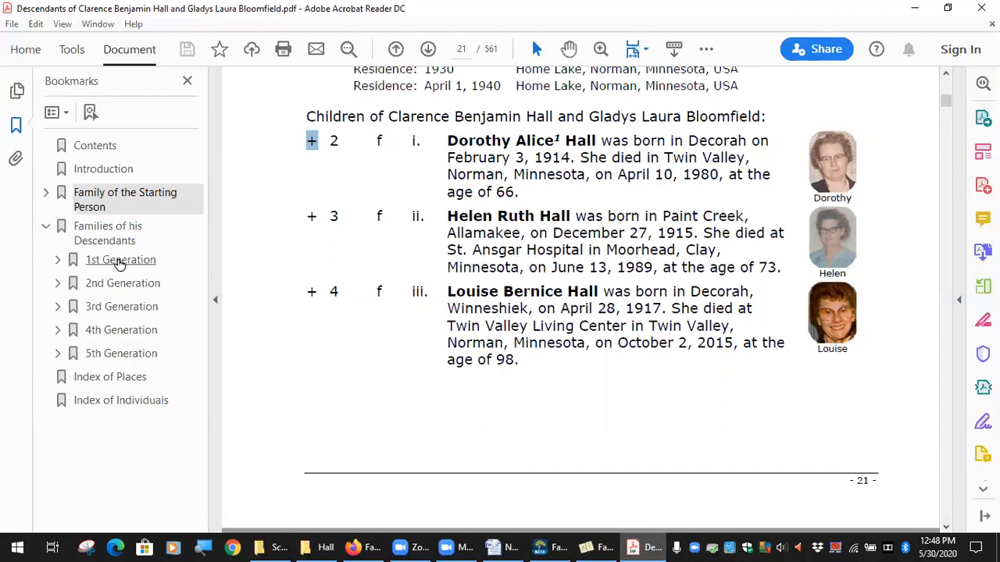
View the first child's main section and her husband's details in the 1st Generation chapter, then go back to Family of the Starting Person
left_click(119, 264)
scroll(508, 261, "down", 5)
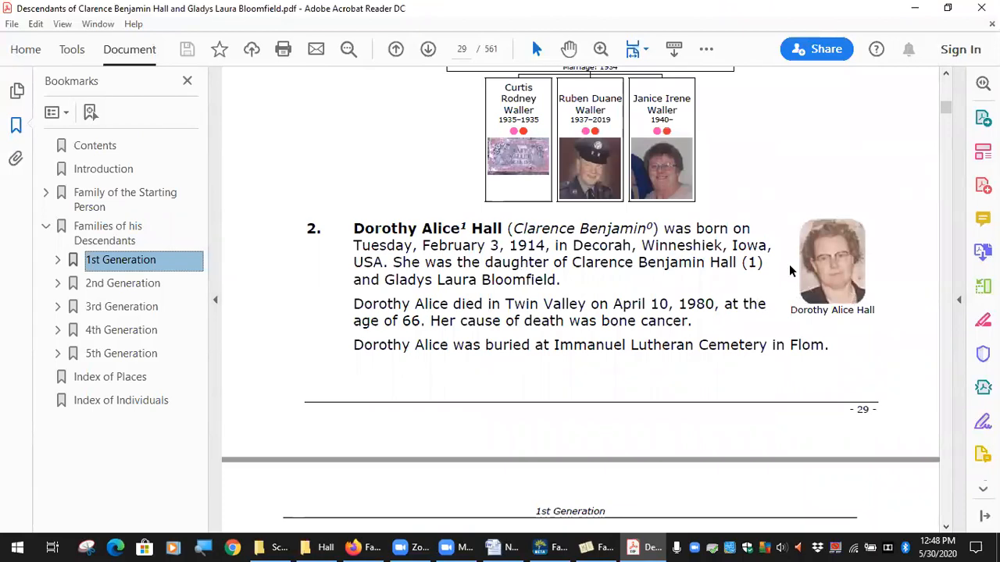
scroll(654, 335, "down", 5)
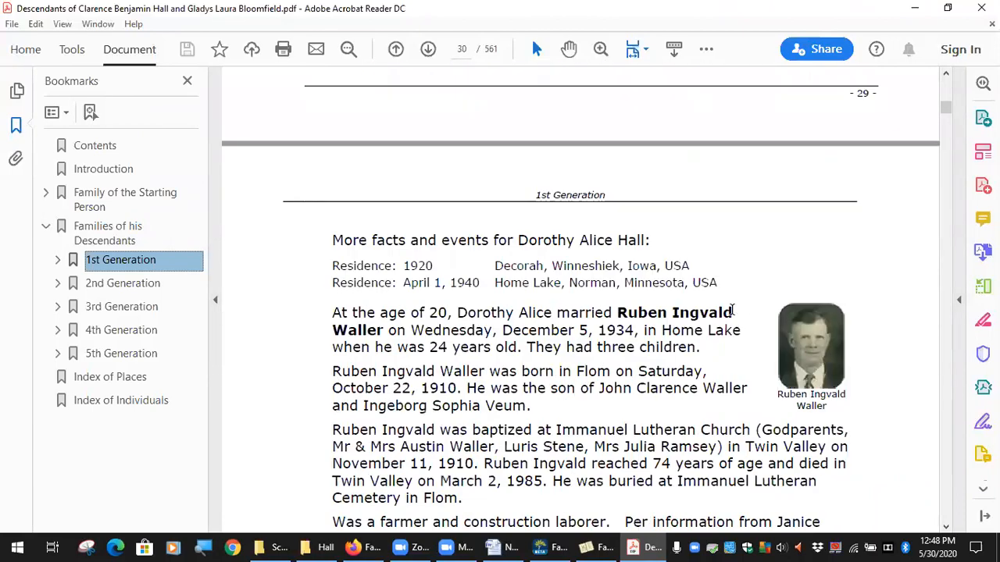
scroll(457, 265, "down", 10)
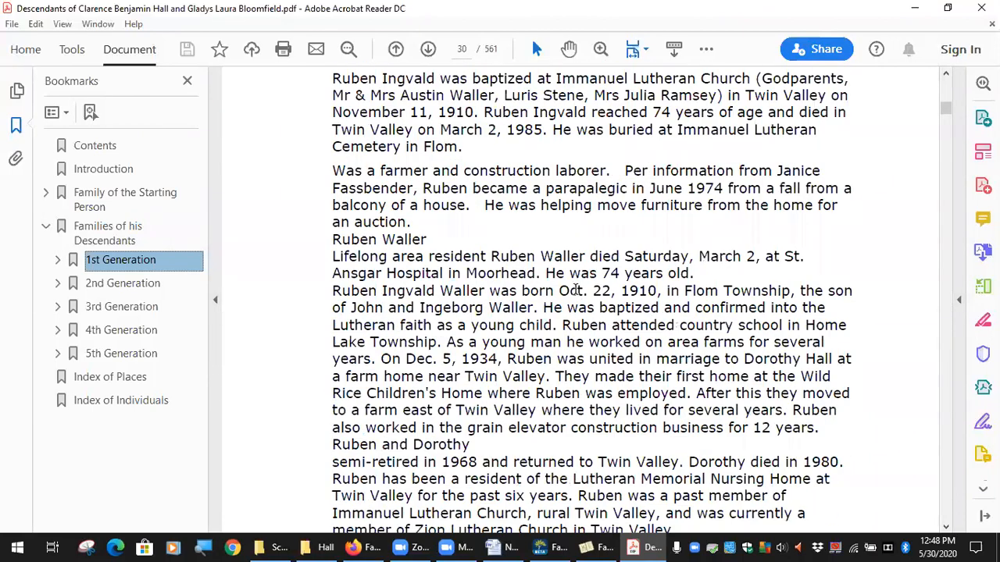
scroll(558, 289, "down", 8)
scroll(559, 283, "up", 12)
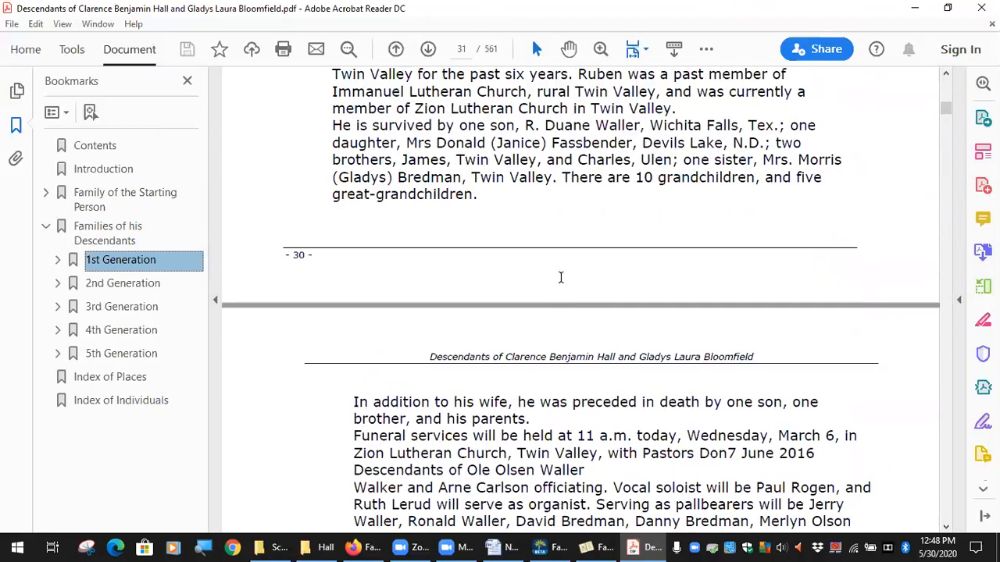
scroll(560, 278, "up", 4)
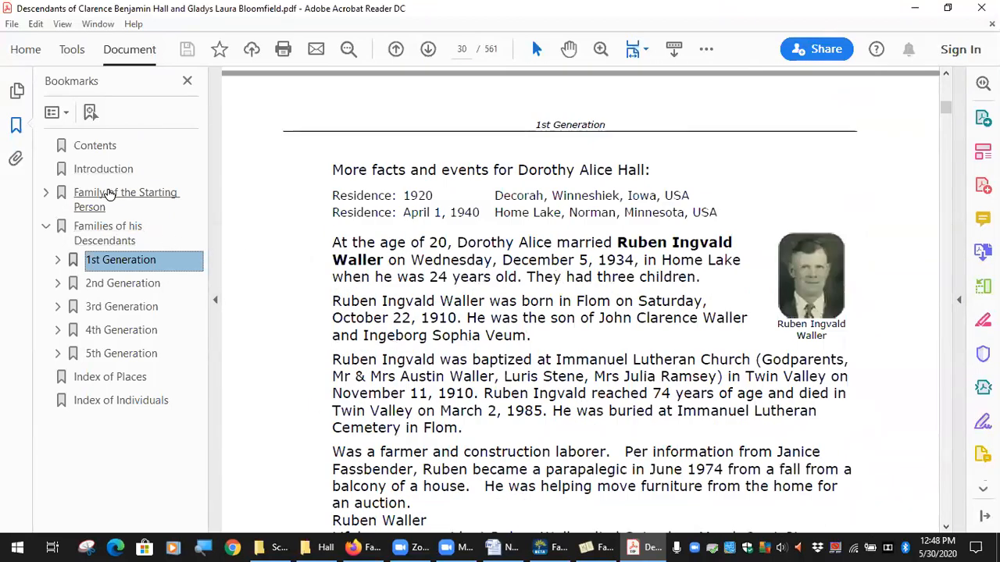
left_click(106, 194)
Return to Family Book Creator and examine which facts are included for listed children with a main section
left_click(609, 545)
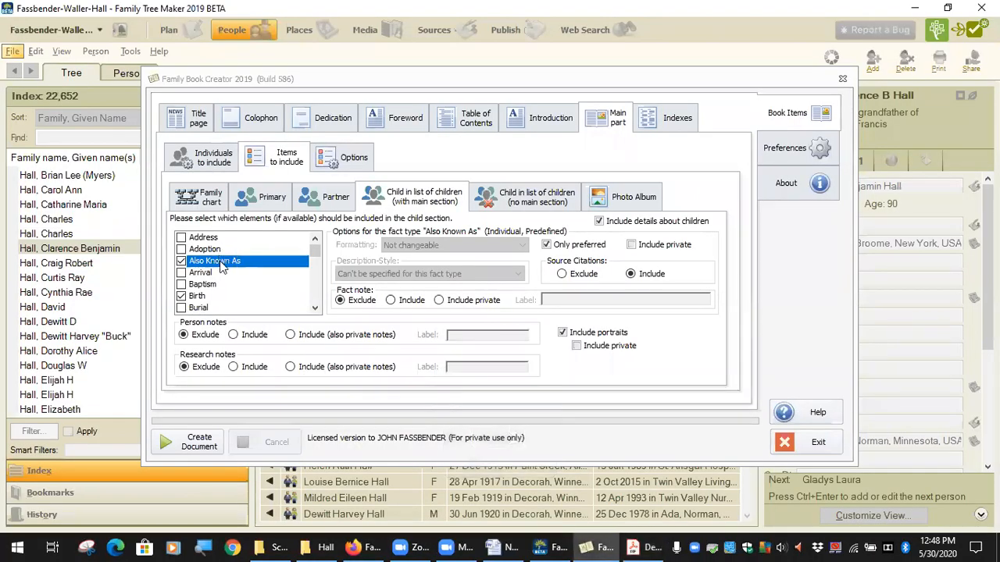
scroll(223, 266, "down", 2)
scroll(235, 267, "up", 1)
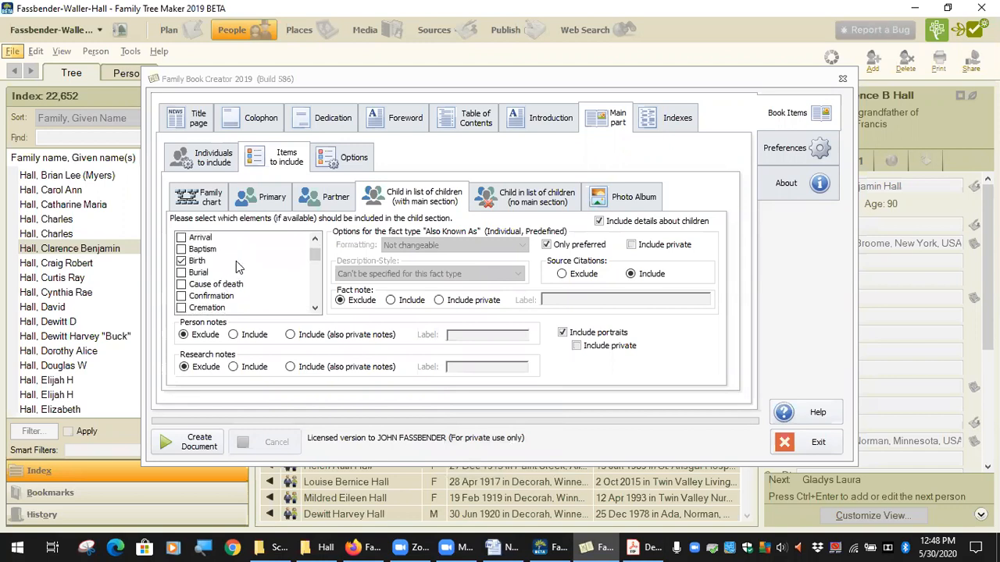
scroll(237, 267, "up", 1)
scroll(238, 267, "down", 8)
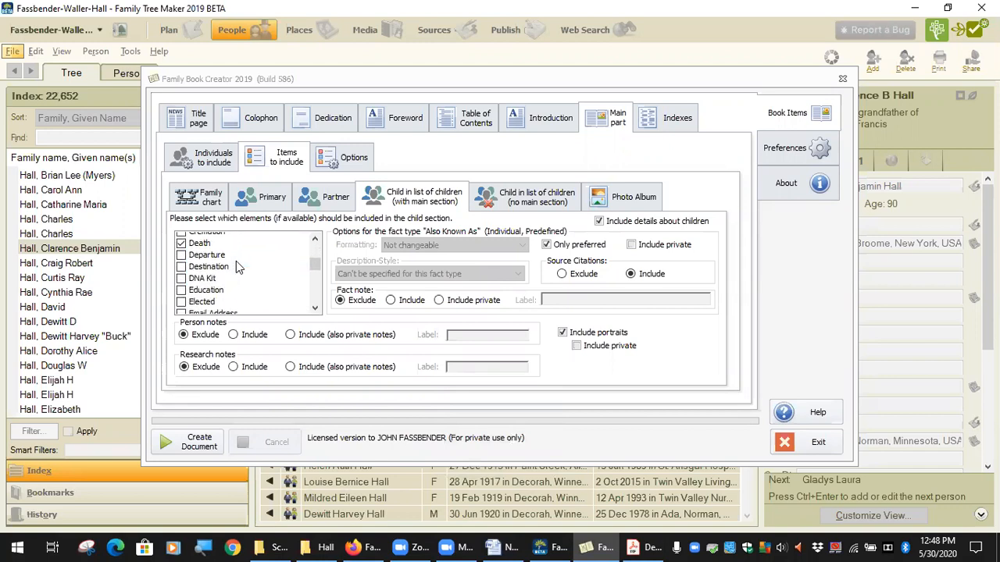
scroll(241, 270, "down", 8)
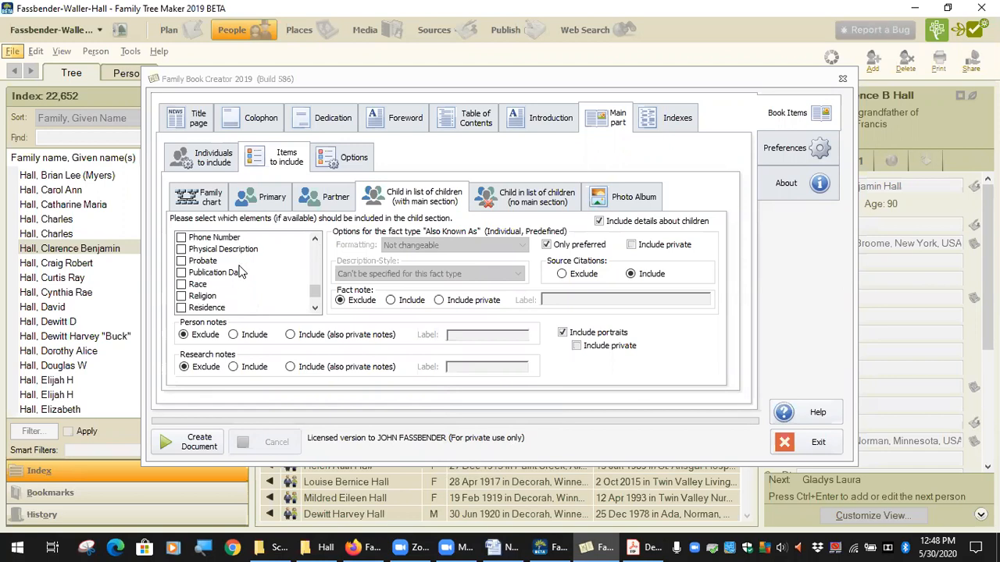
scroll(252, 271, "down", 1)
scroll(252, 269, "up", 15)
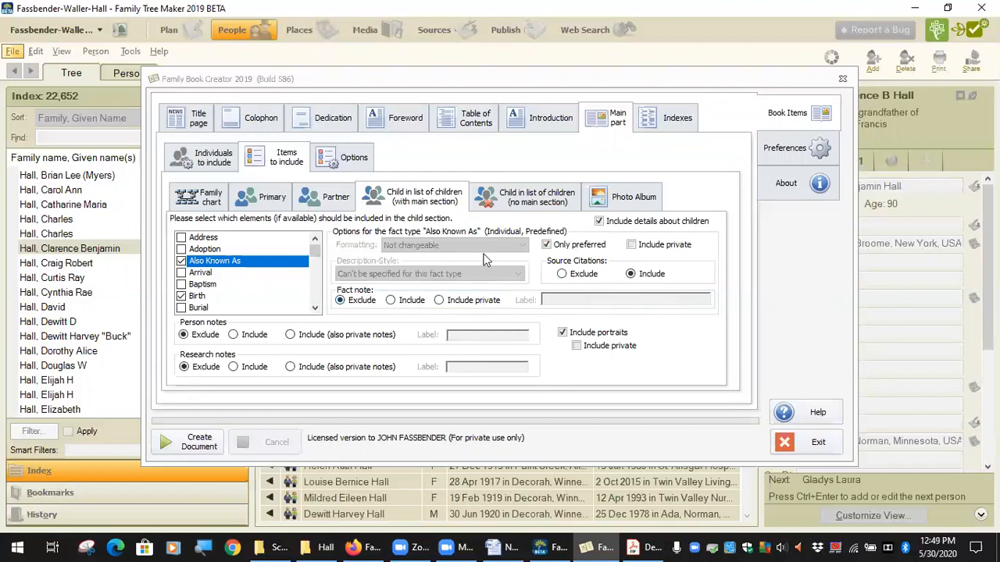
Set family sections to be created for All individuals and review the settings for children without a main section
left_click(537, 201)
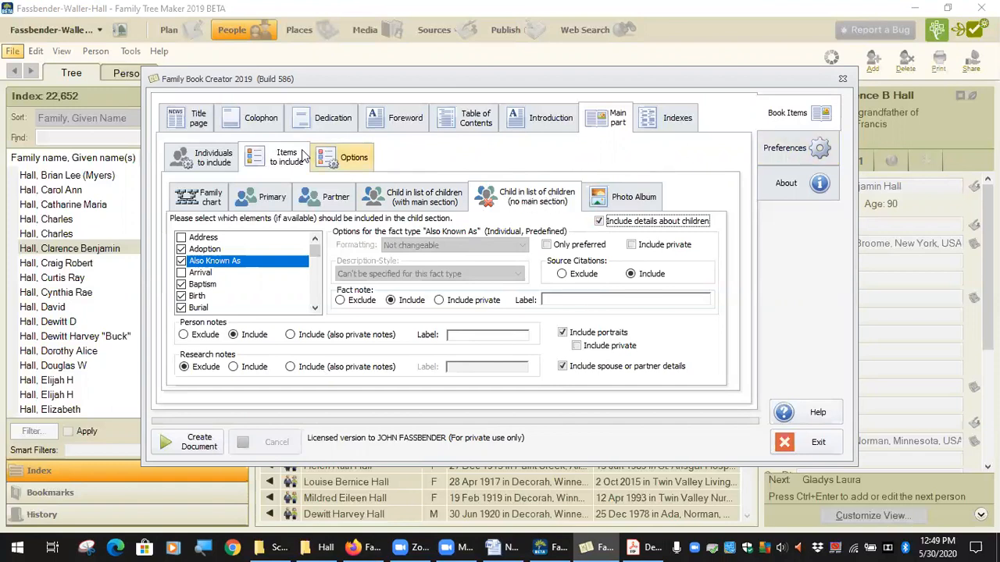
left_click(207, 157)
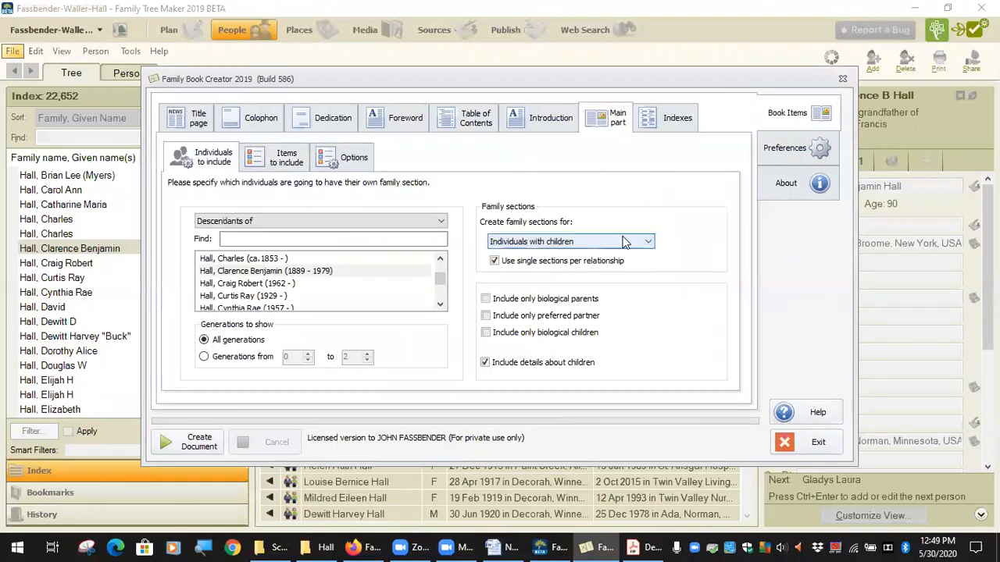
left_click(651, 245)
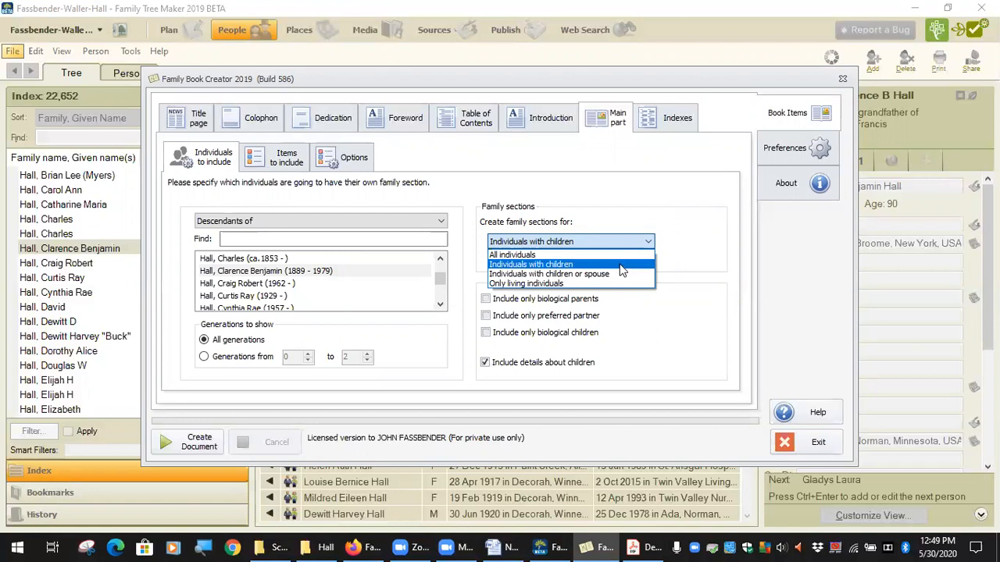
left_click(621, 256)
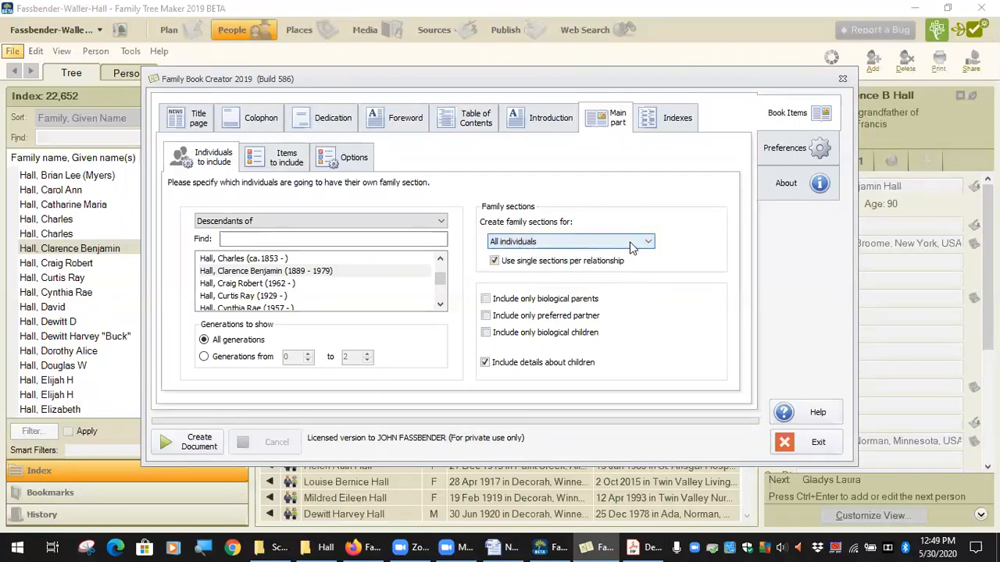
left_click(286, 157)
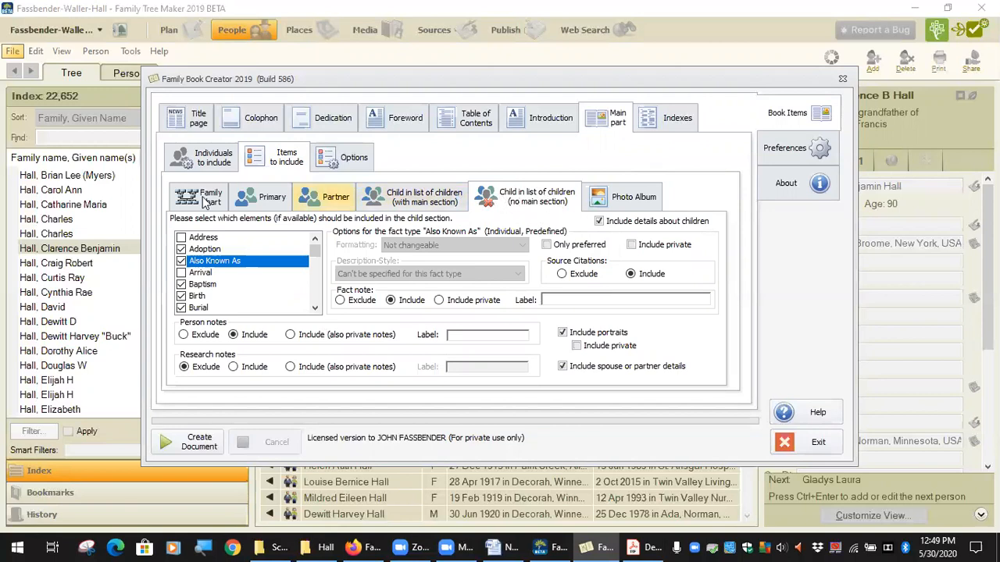
Set family sections to Individuals with children and review the settings for children without a main section again
left_click(204, 164)
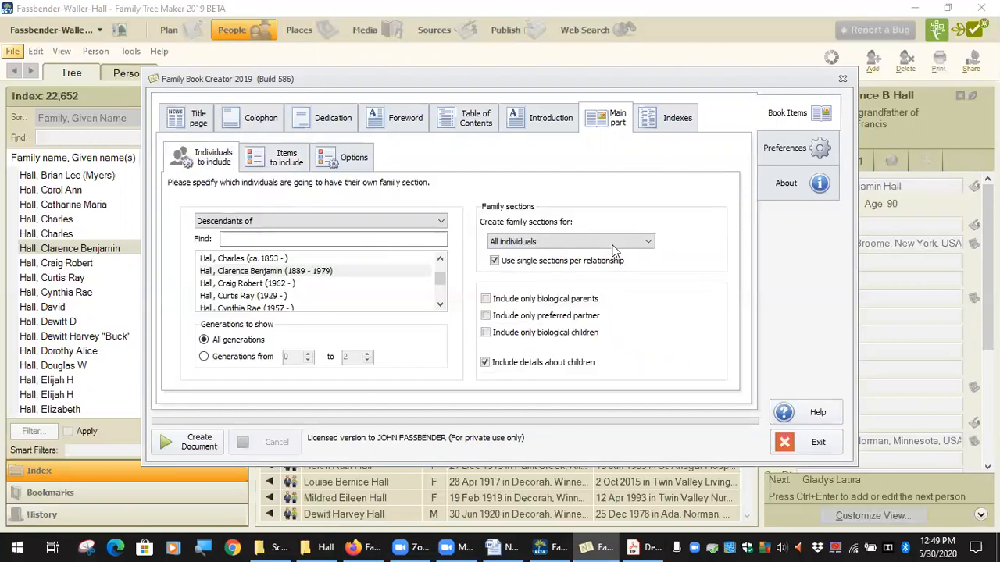
left_click(647, 242)
left_click(632, 266)
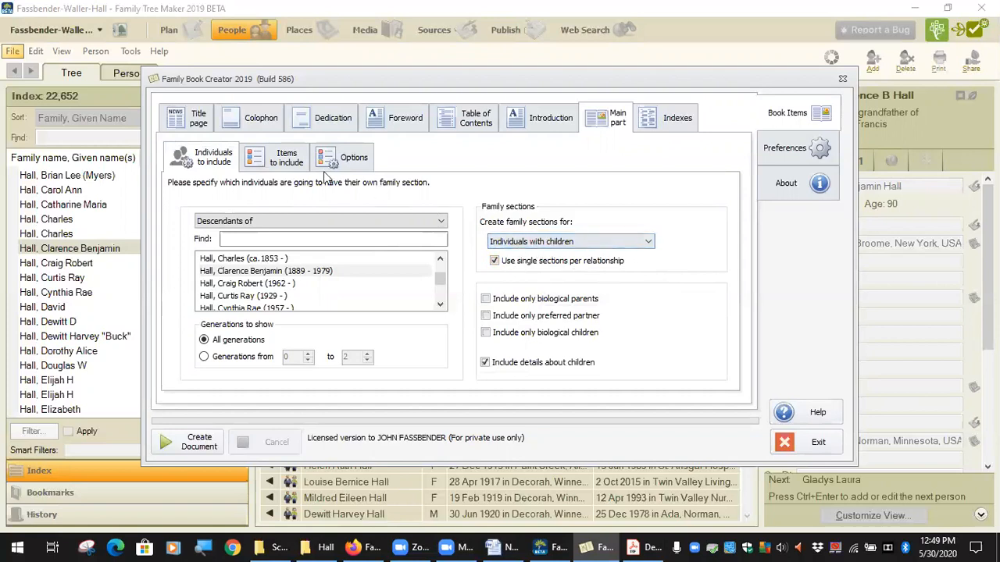
left_click(279, 160)
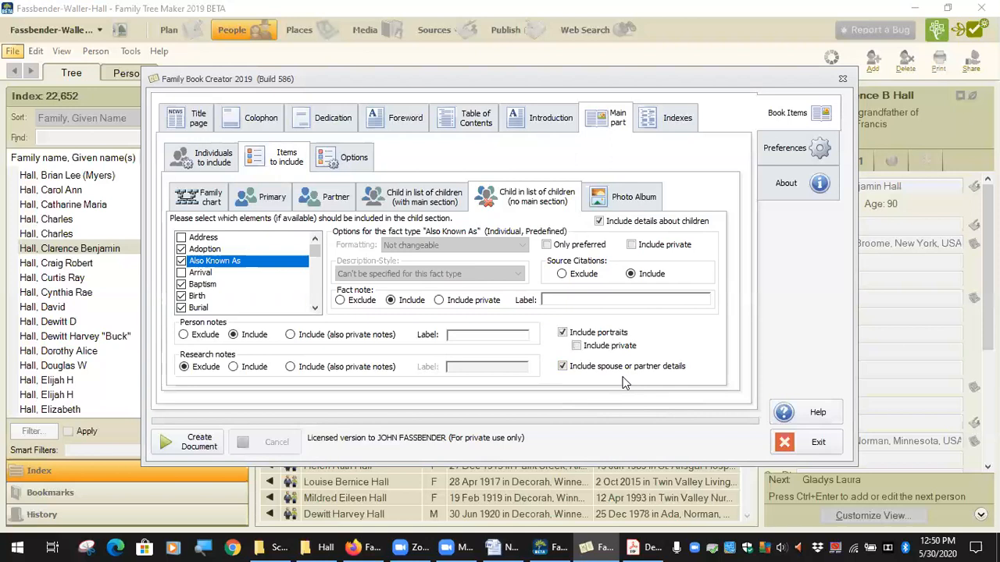
Set family sections to be created for Individuals with children or spouse
left_click(209, 165)
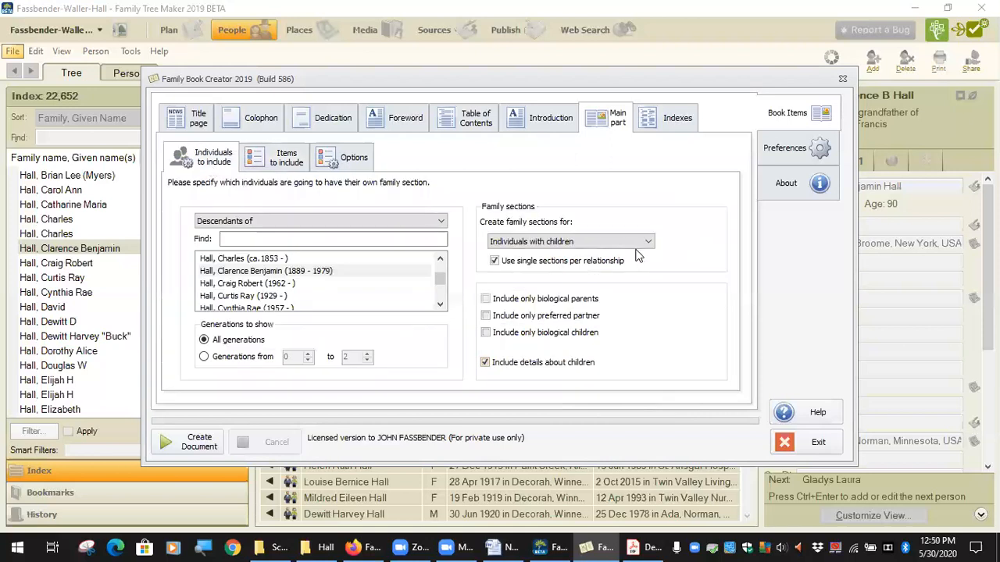
left_click(649, 242)
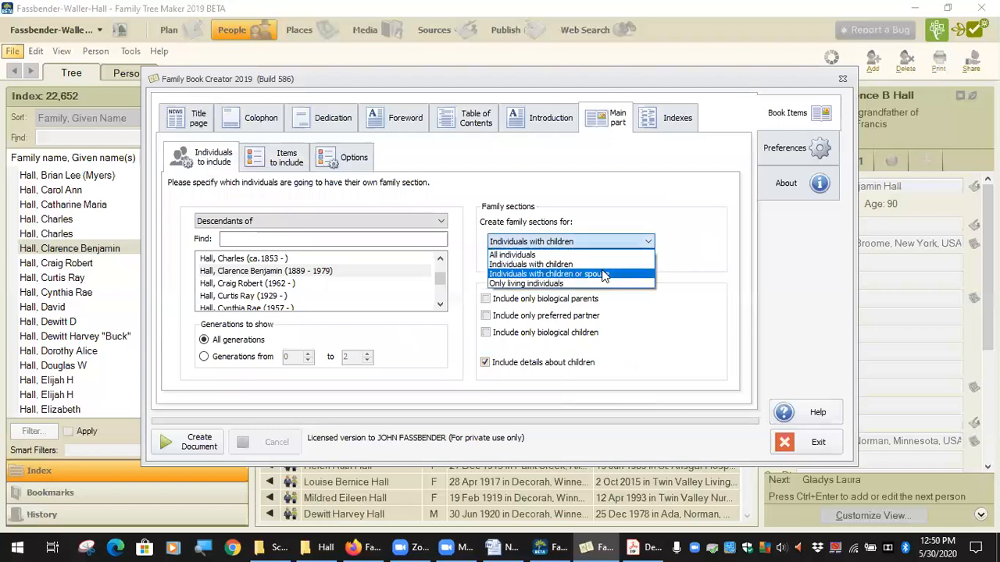
left_click(599, 274)
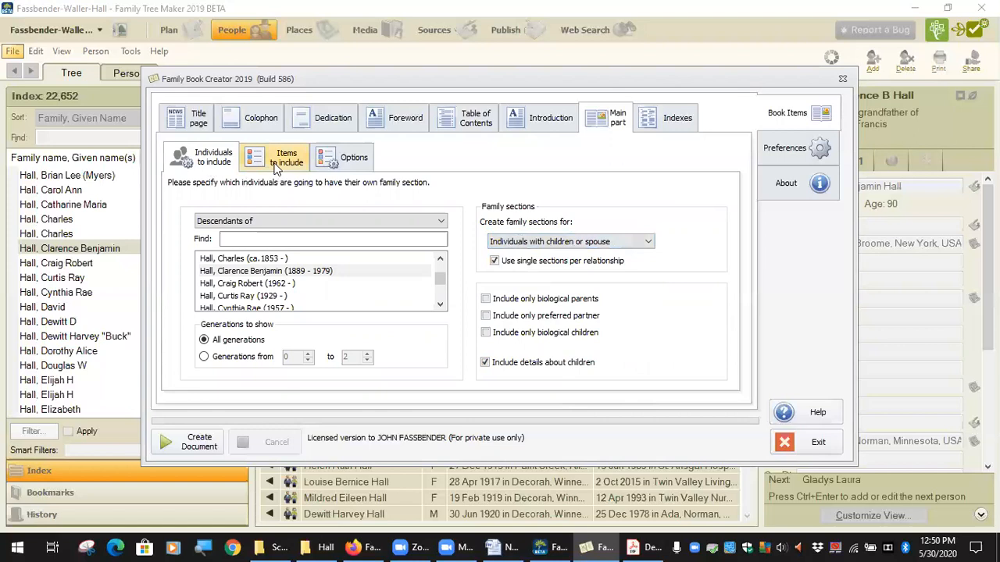
Turn the inclusion of spouse or partner details off and on again for children without a main section
left_click(278, 161)
left_click(593, 372)
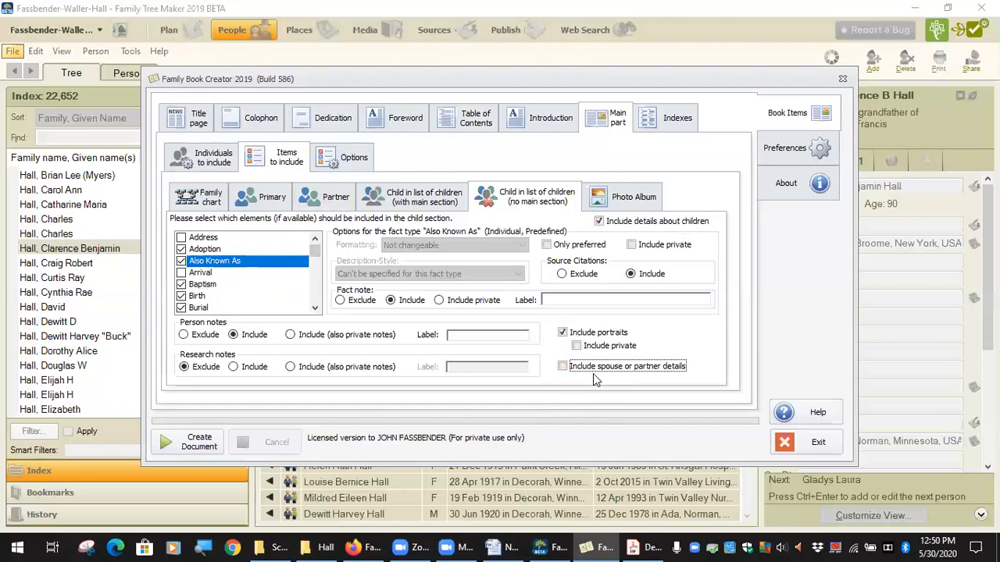
left_click(593, 371)
Set family sections to be created for Individuals with children and return to the items to include in the main part
left_click(192, 159)
left_click(647, 243)
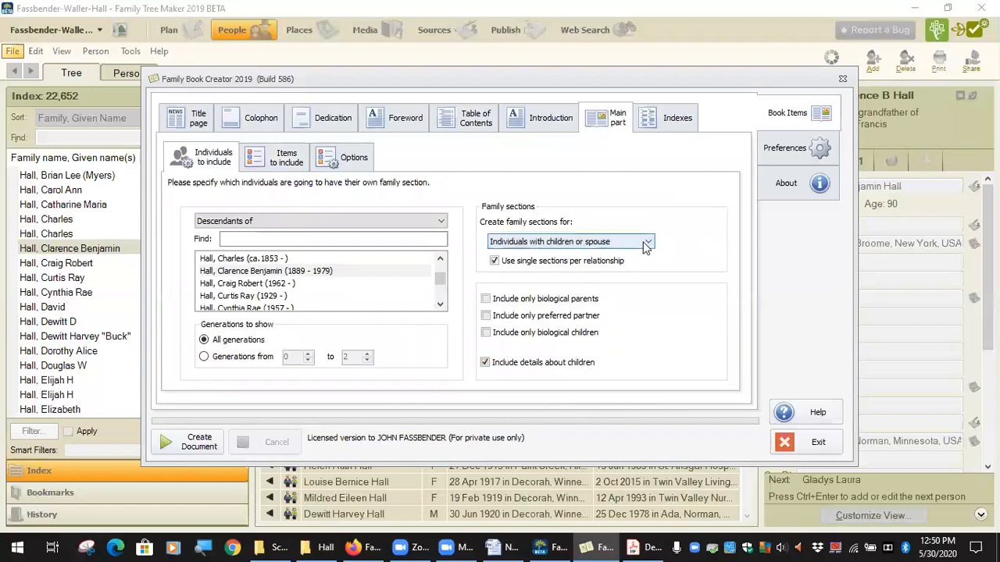
left_click(578, 264)
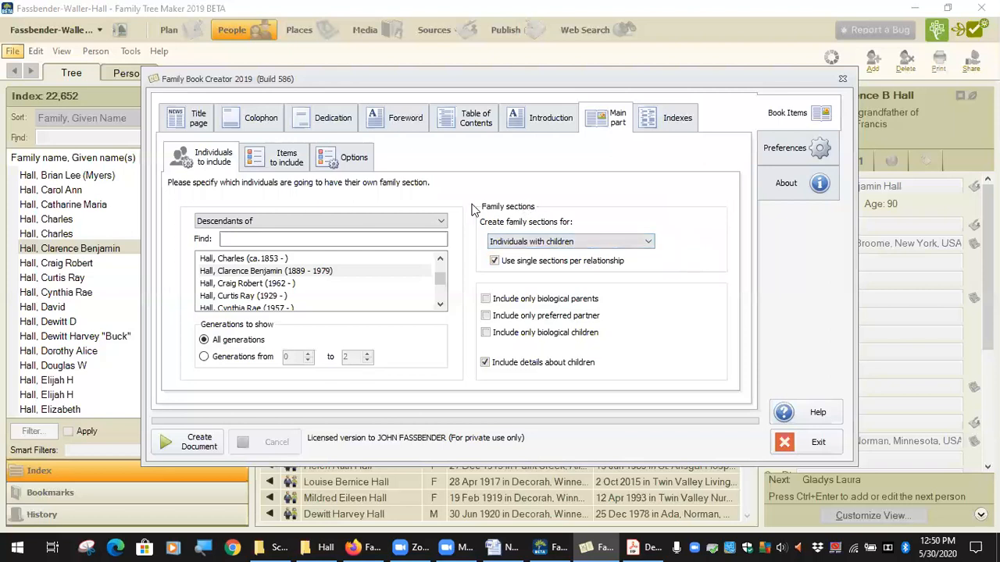
left_click(286, 157)
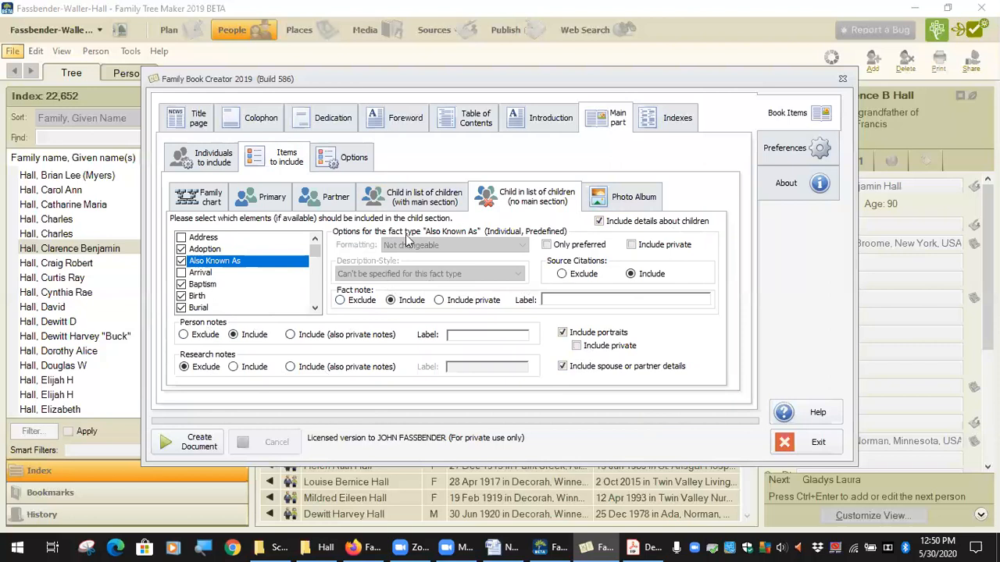
Review the items to include for children with a main section, partners, primary persons and the photo album
left_click(410, 197)
left_click(337, 199)
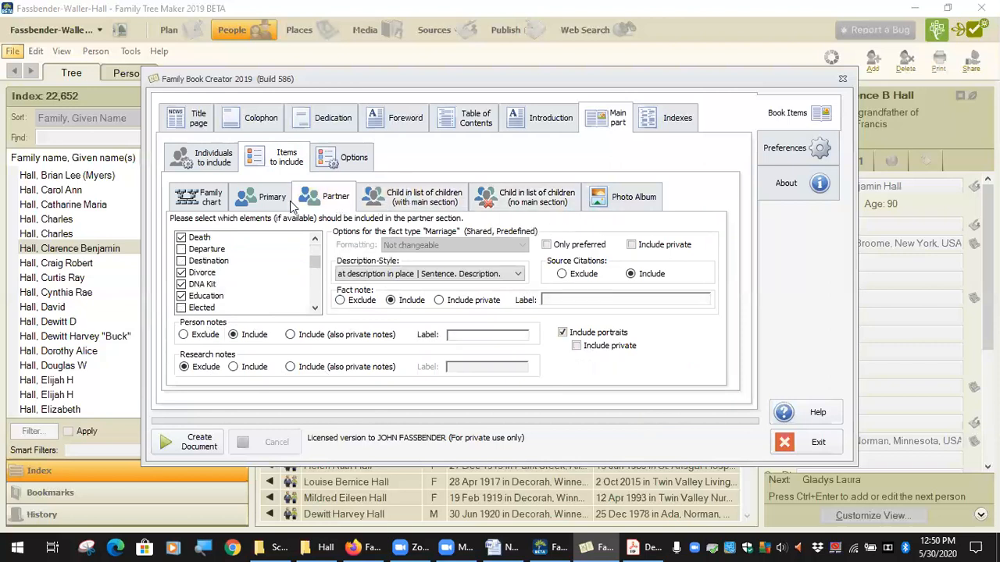
left_click(275, 200)
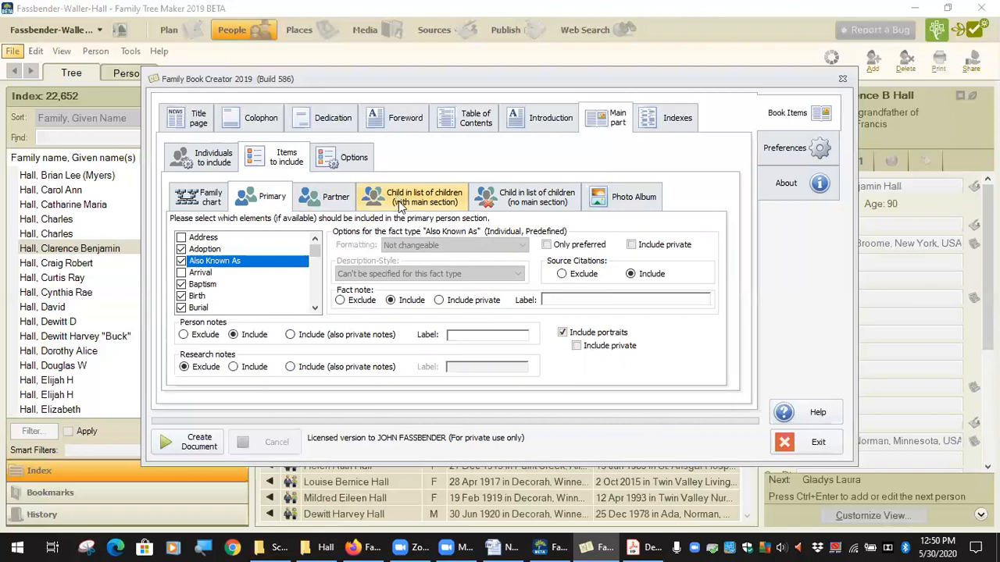
left_click(623, 200)
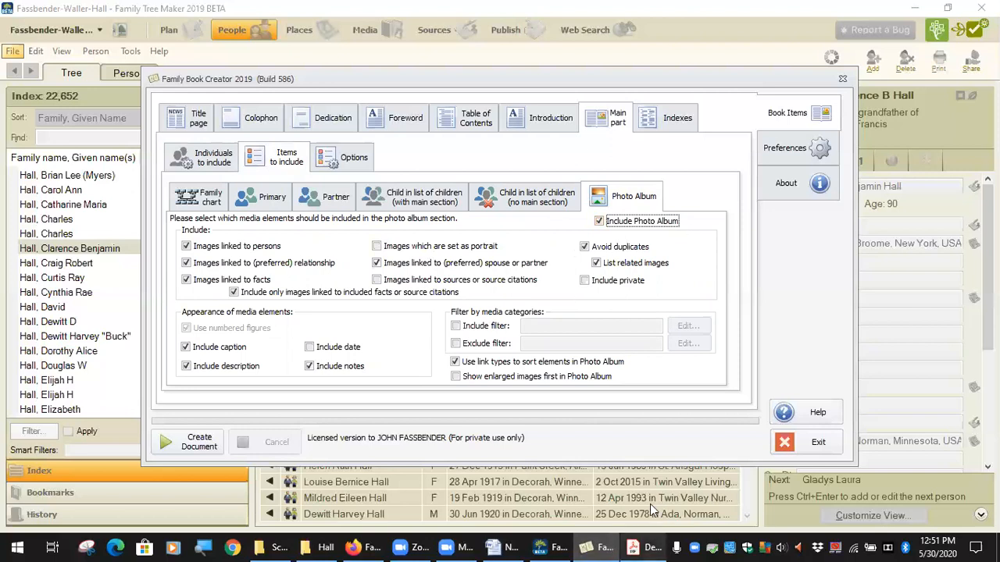
left_click(265, 196)
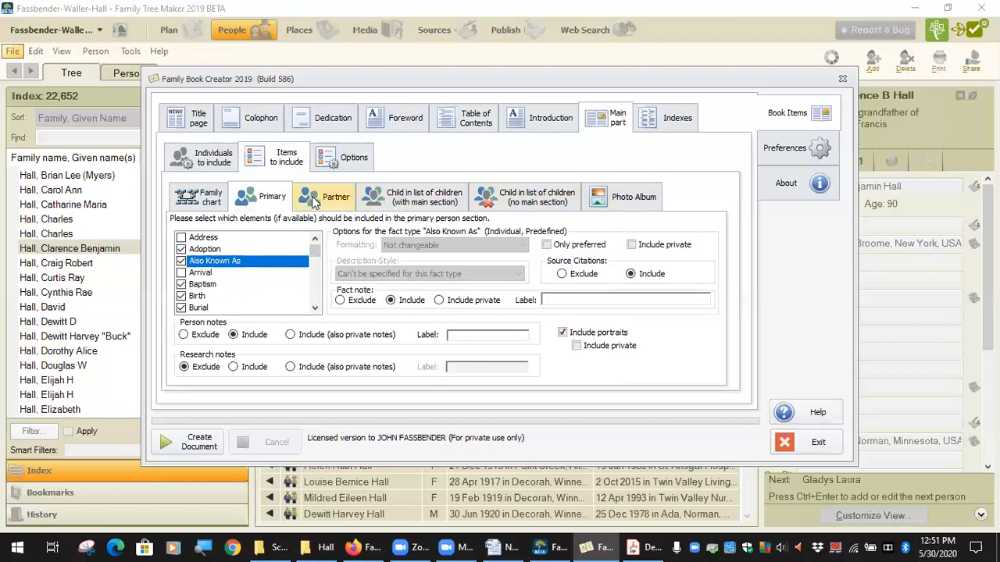
left_click(623, 202)
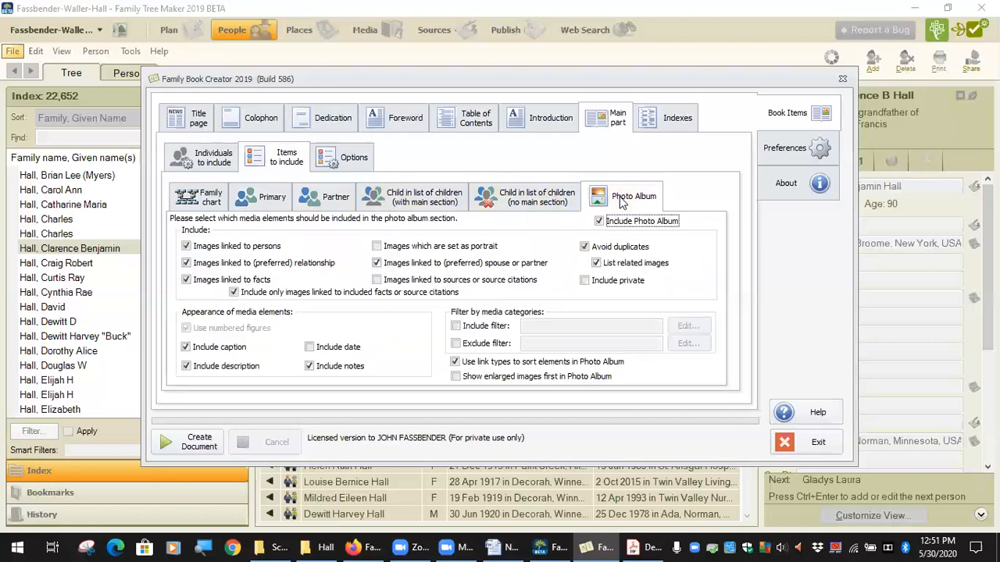
Switch to the finished book PDF in Acrobat Reader and examine the photo album pages that follow the starting person's family section
left_click(653, 545)
scroll(557, 356, "down", 15)
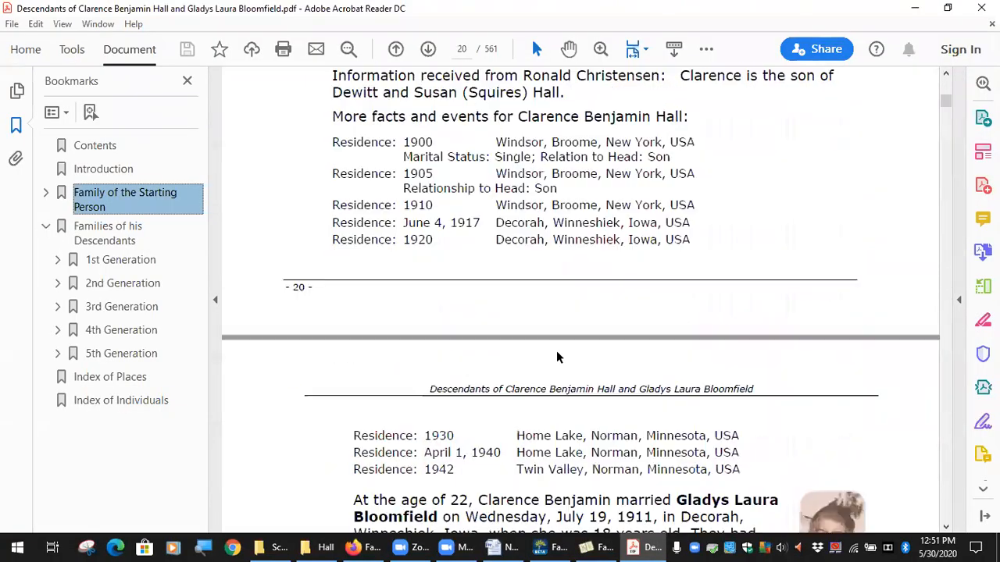
scroll(556, 356, "down", 15)
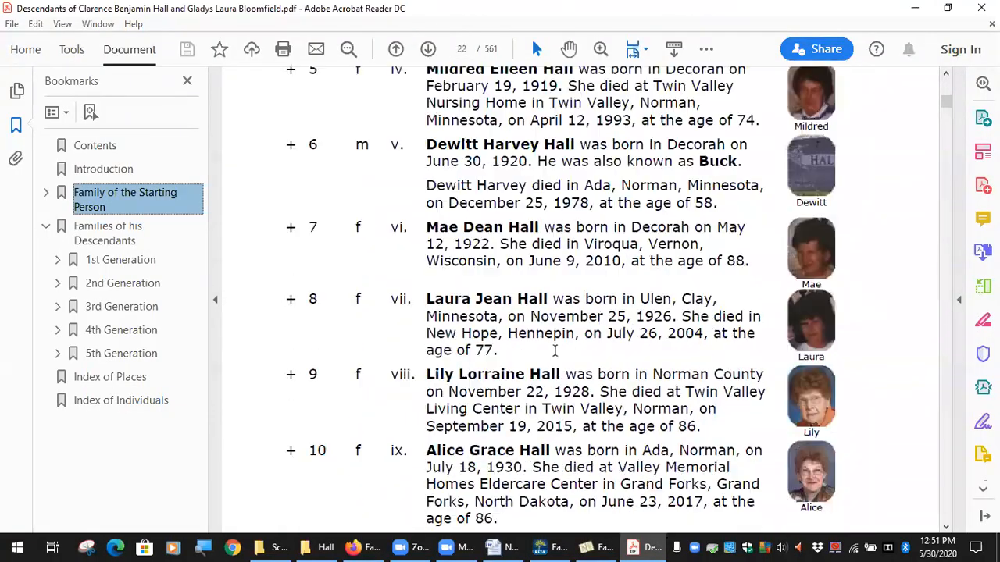
scroll(559, 360, "down", 12)
scroll(559, 357, "up", 4)
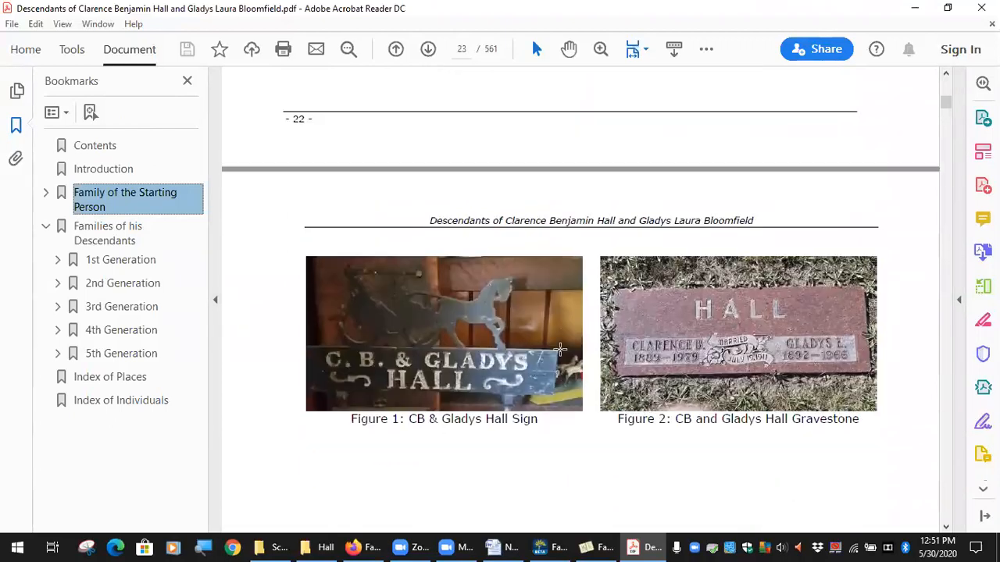
scroll(468, 328, "down", 6)
scroll(531, 254, "down", 10)
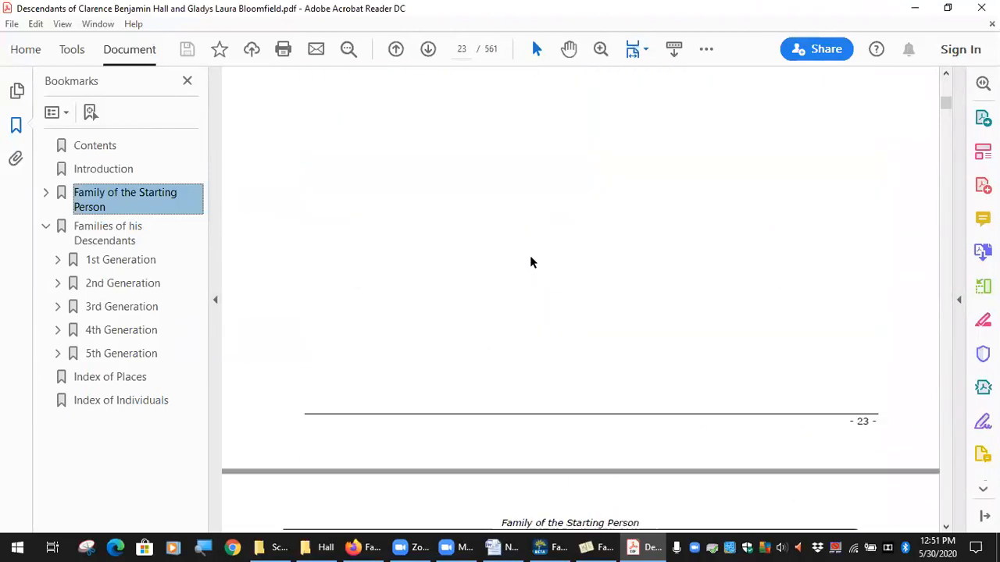
scroll(524, 275, "down", 10)
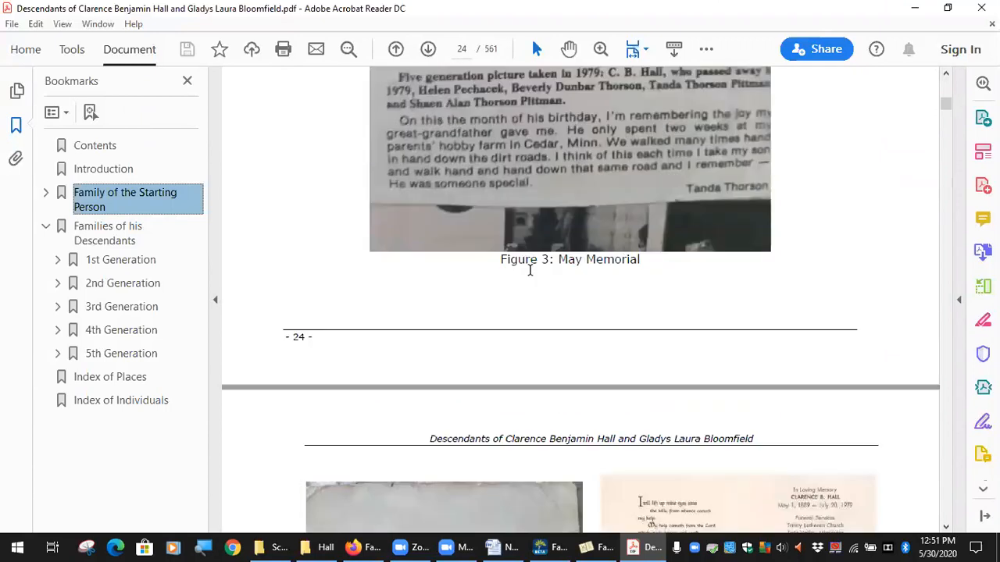
scroll(529, 268, "down", 10)
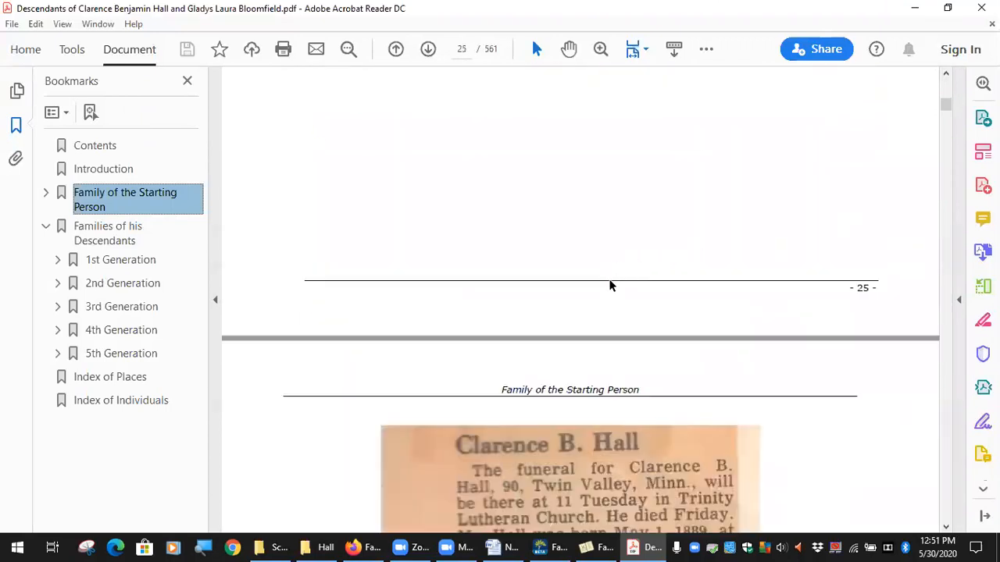
scroll(611, 281, "down", 10)
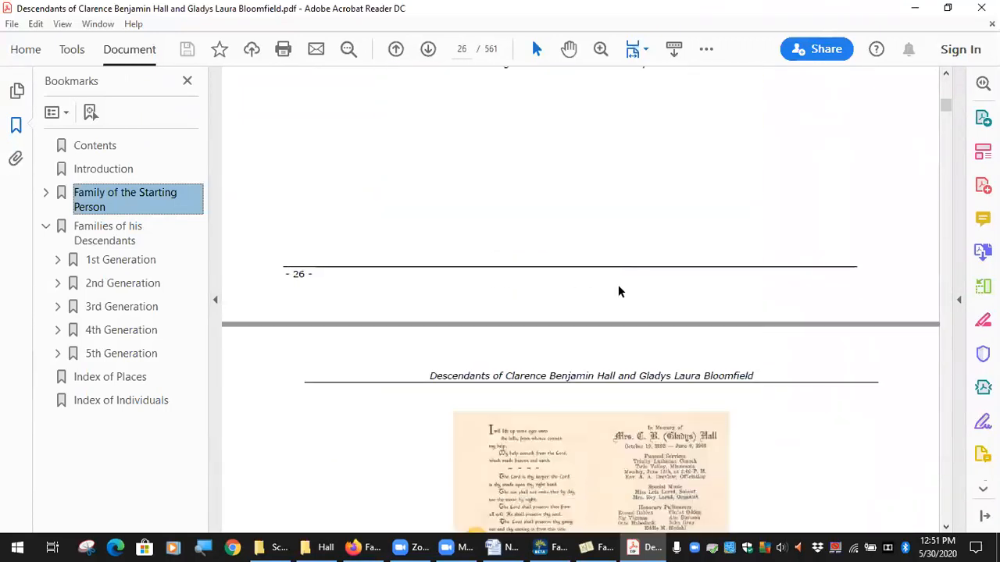
scroll(612, 292, "down", 10)
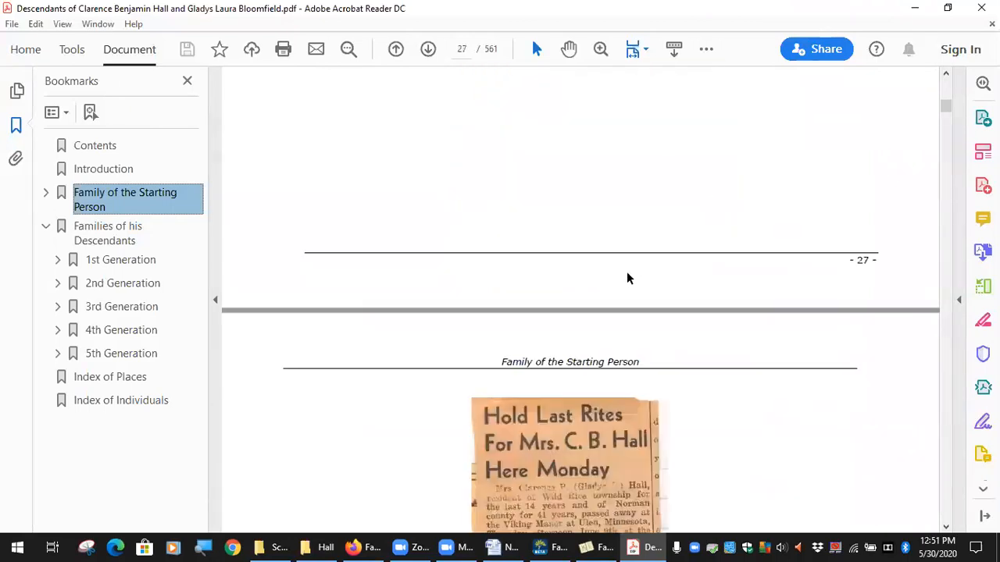
scroll(625, 271, "down", 10)
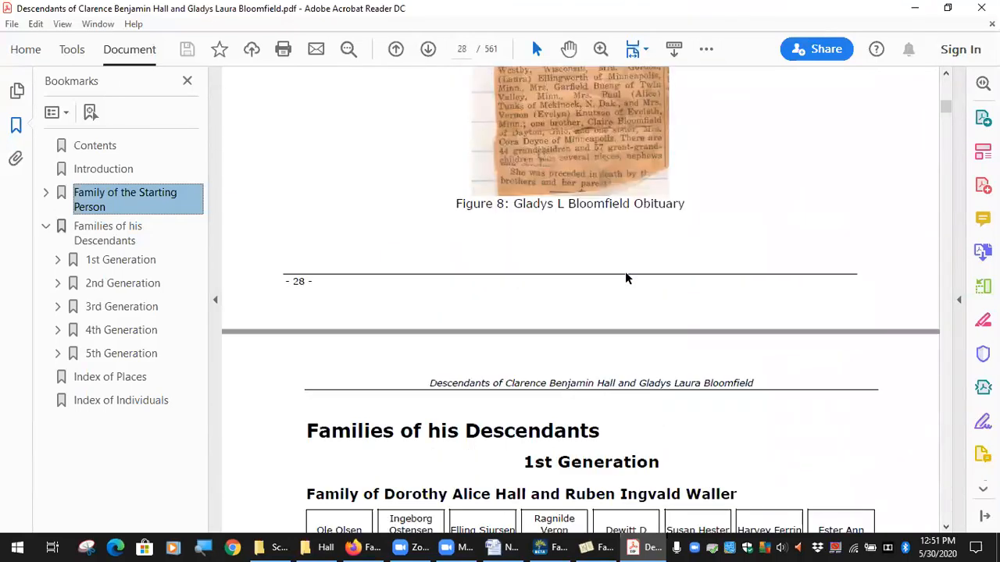
scroll(625, 272, "up", 8)
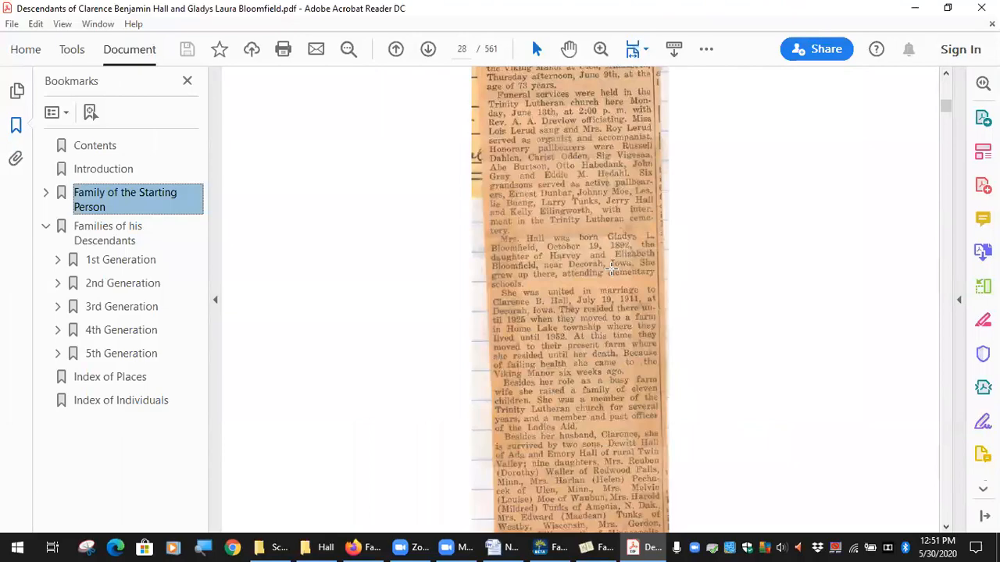
scroll(611, 269, "up", 6)
Go back to the starting family's chart on page 19 and examine the portraits of the couple and their children
left_click_drag(946, 110, 946, 99)
scroll(693, 217, "up", 3)
scroll(693, 217, "up", 15)
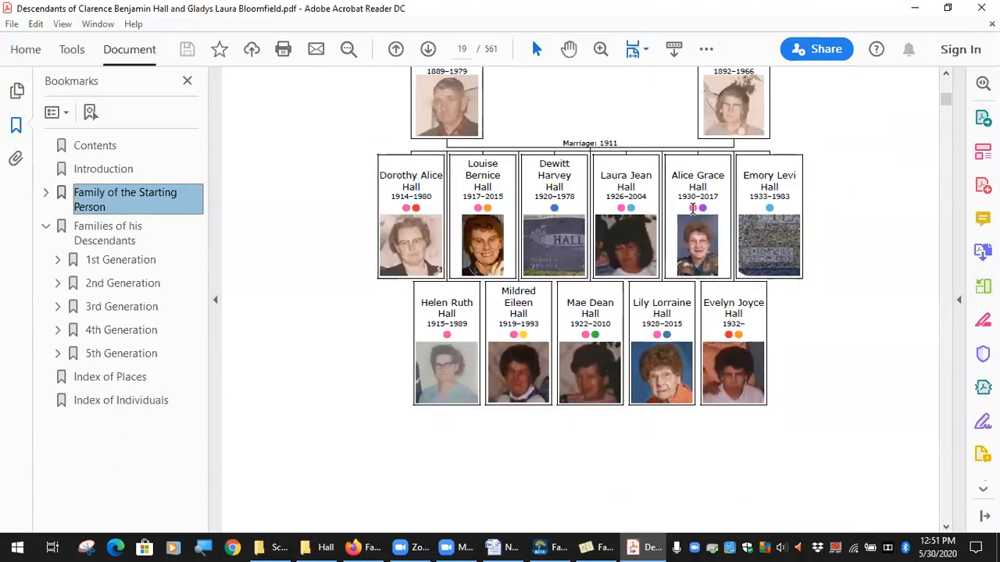
scroll(692, 208, "up", 5)
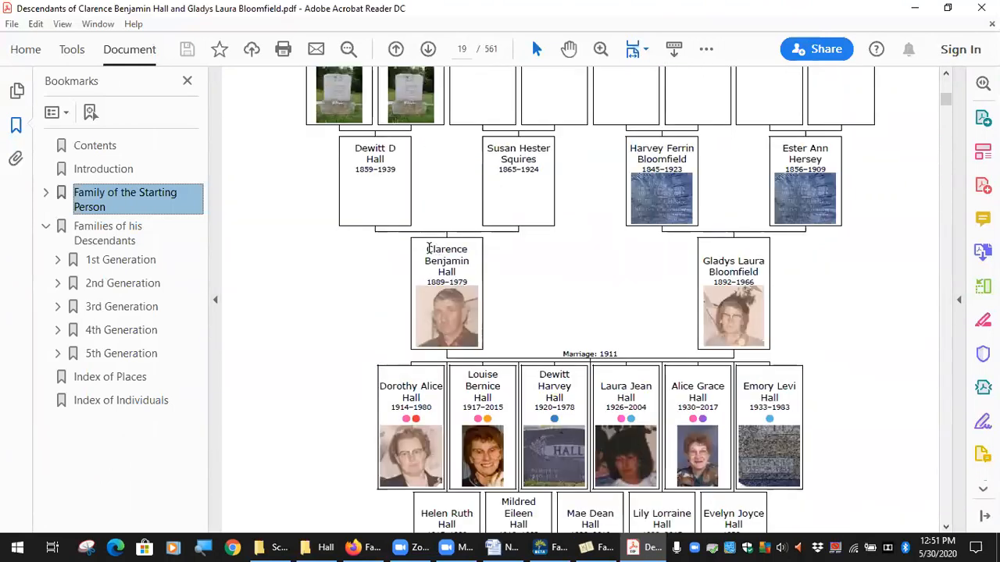
left_click_drag(426, 247, 456, 291)
double_click(455, 290)
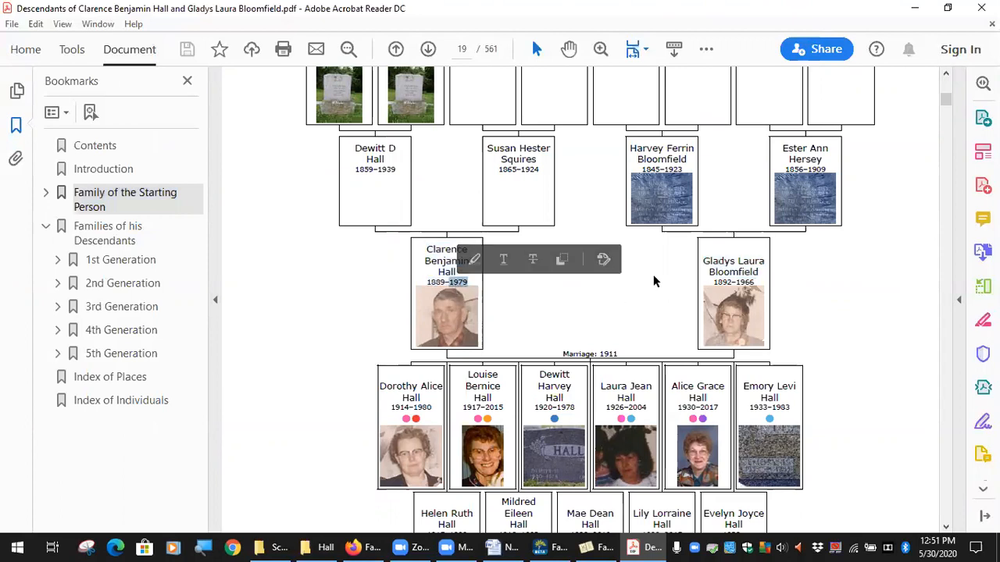
left_click_drag(704, 262, 768, 289)
left_click(773, 288)
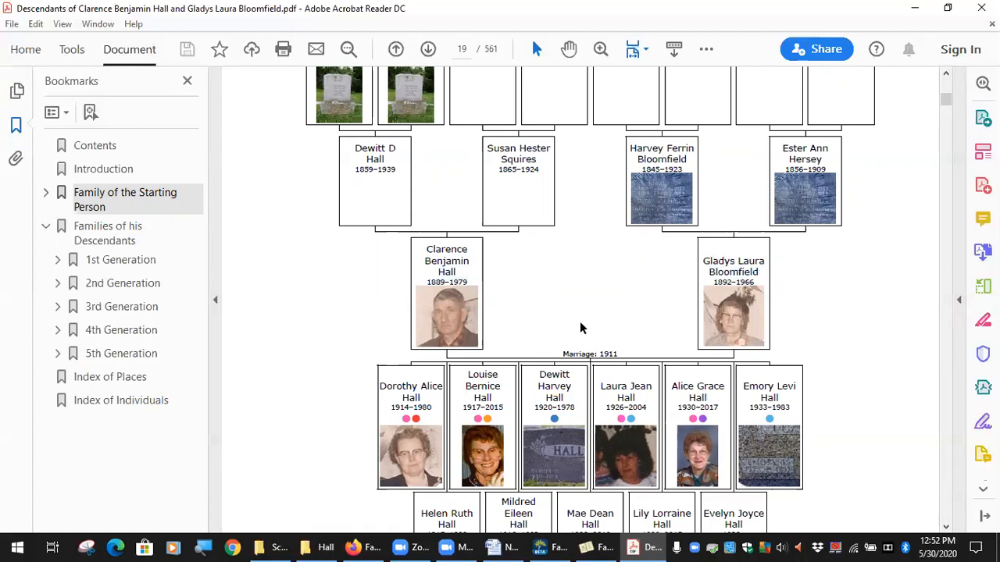
scroll(563, 321, "down", 3)
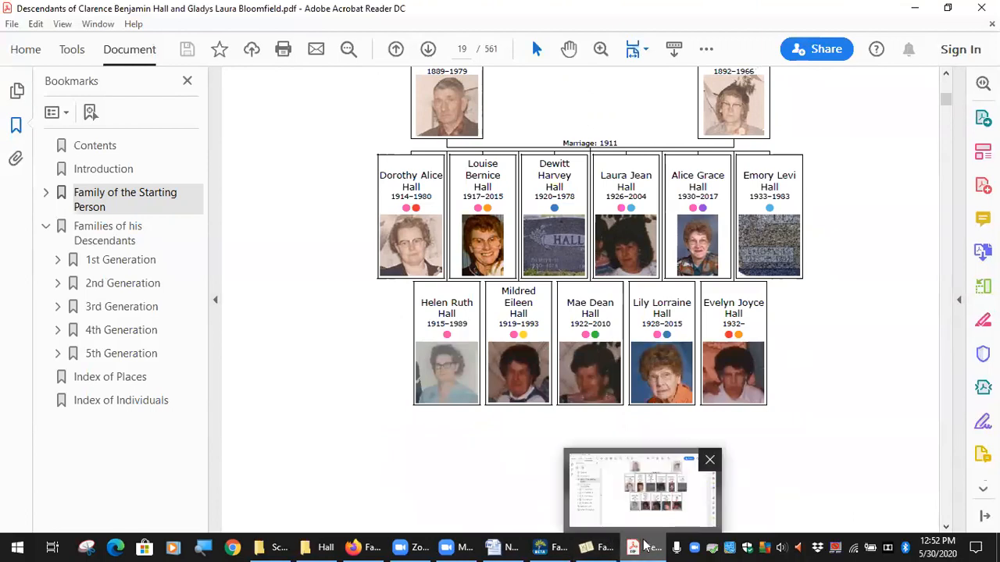
scroll(500, 219, "up", 2)
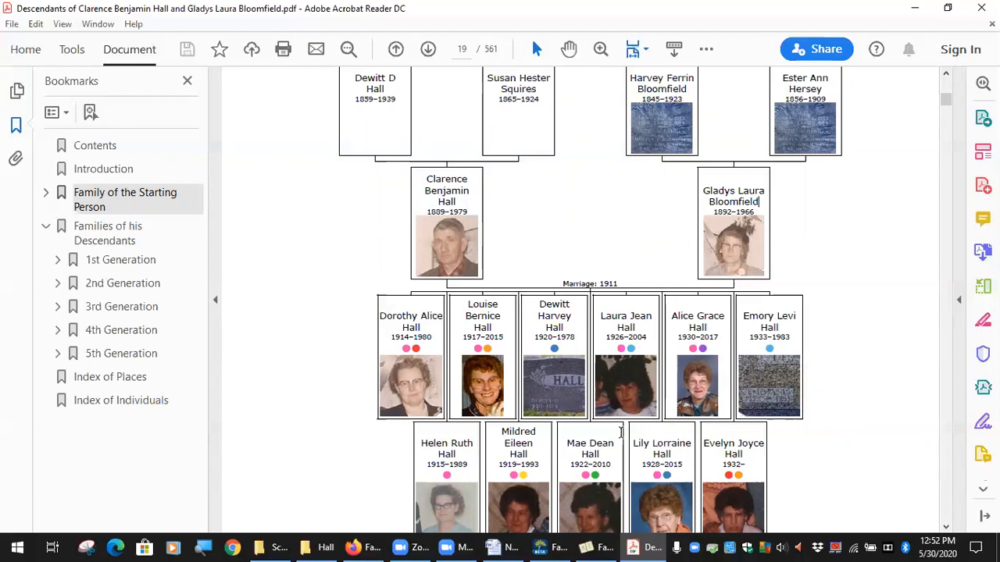
Return to Family Book Creator and review the photo album's image settings and the main part's general options
mouse_move(647, 544)
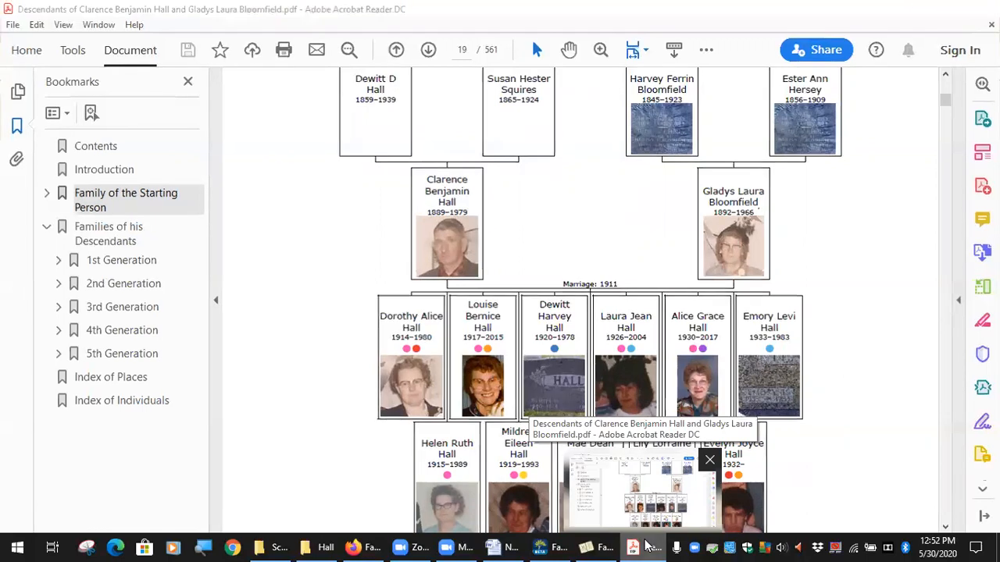
left_click(647, 544)
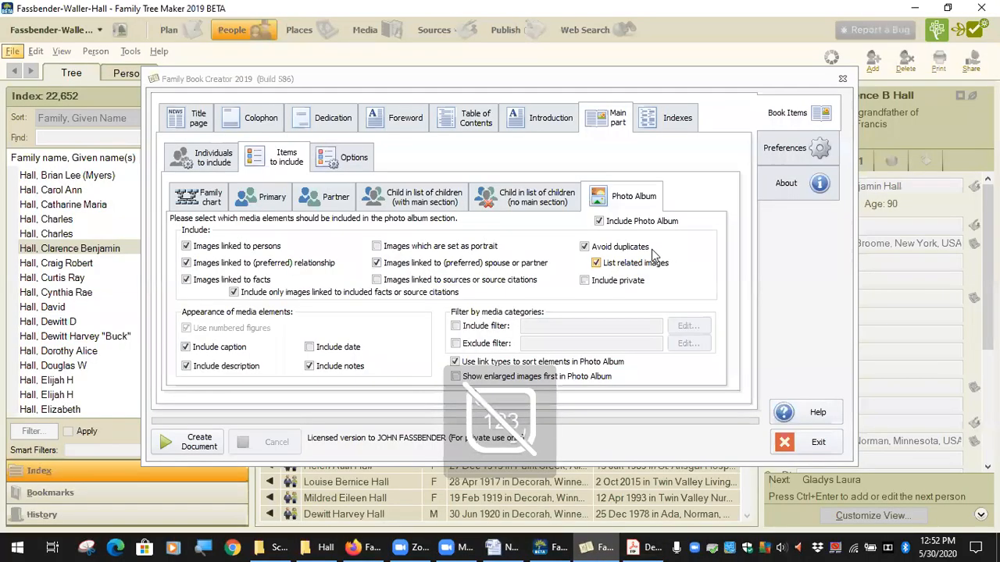
left_click(312, 248)
left_click(259, 247)
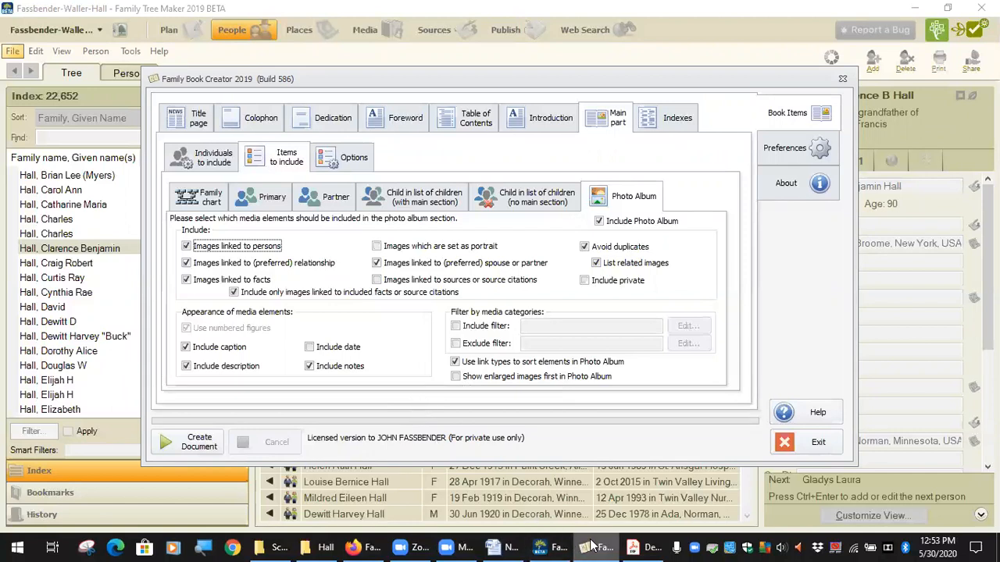
mouse_move(648, 547)
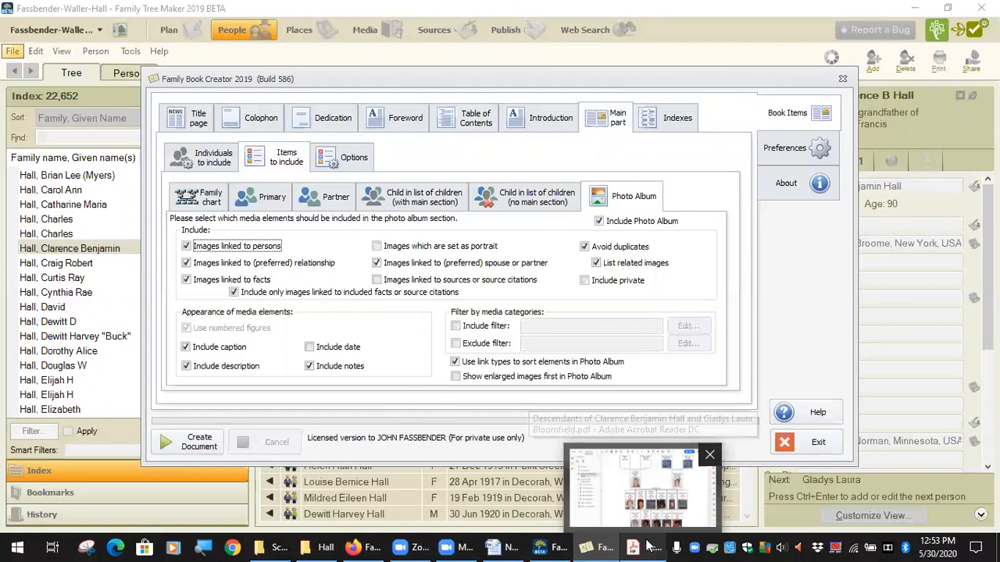
left_click(648, 463)
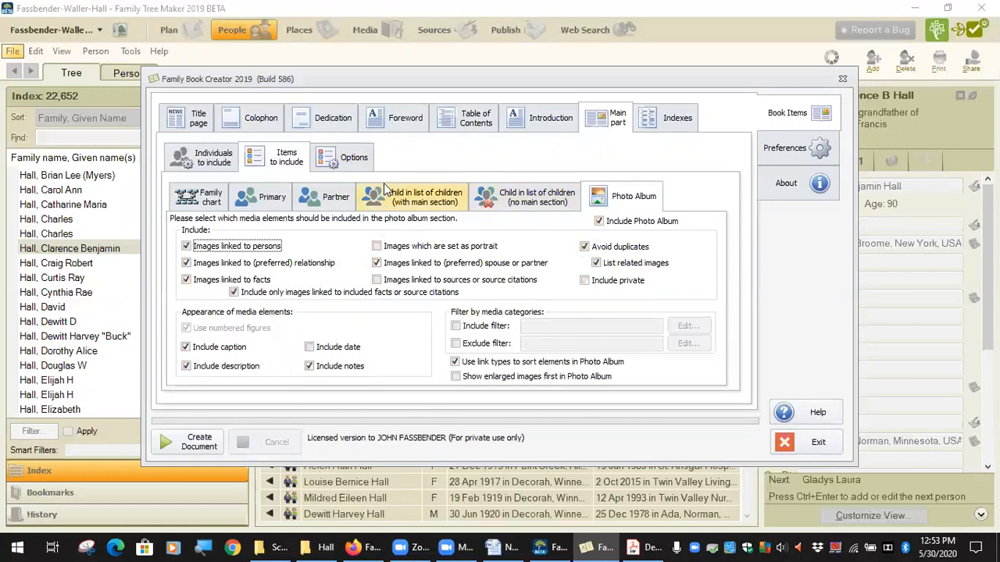
left_click(347, 165)
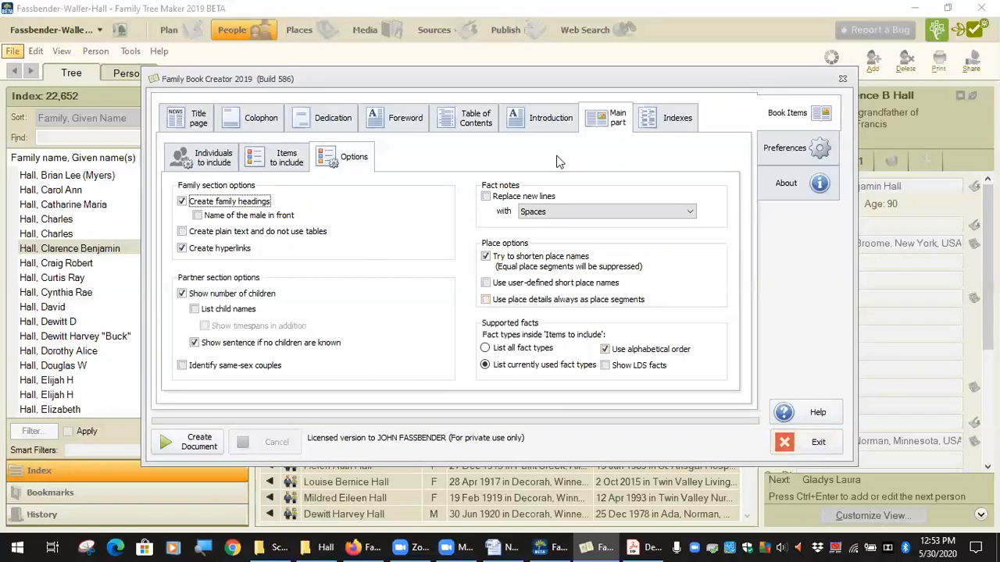
left_click(285, 167)
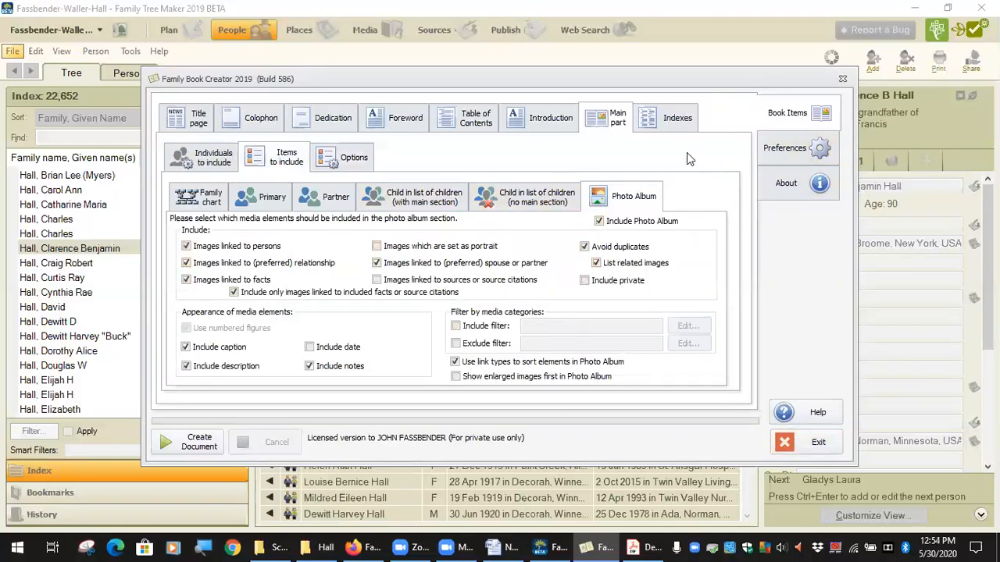
Exit Family Book Creator and select the Color Code Legend document among the starting person's media in Family Tree Maker
left_click(813, 443)
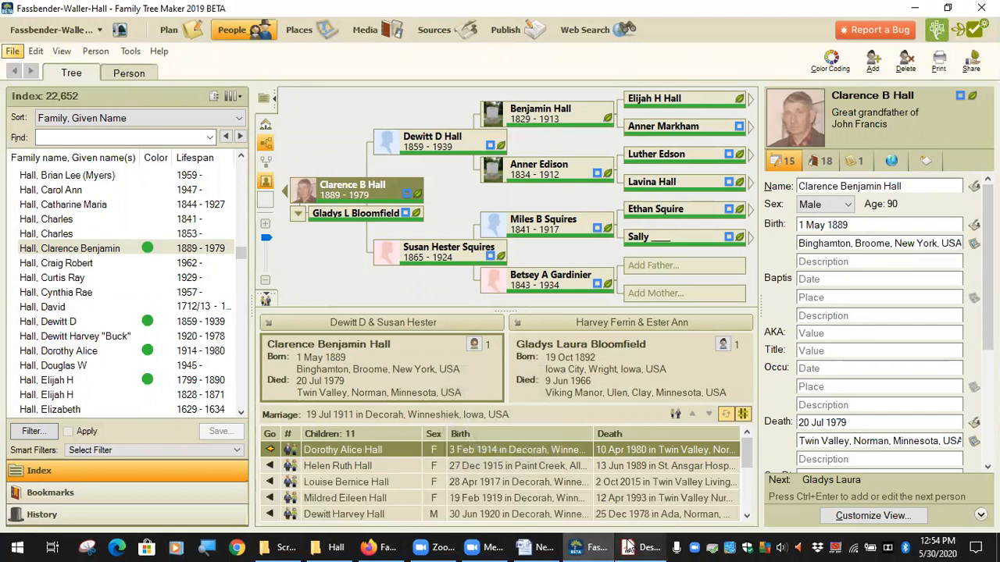
mouse_move(644, 545)
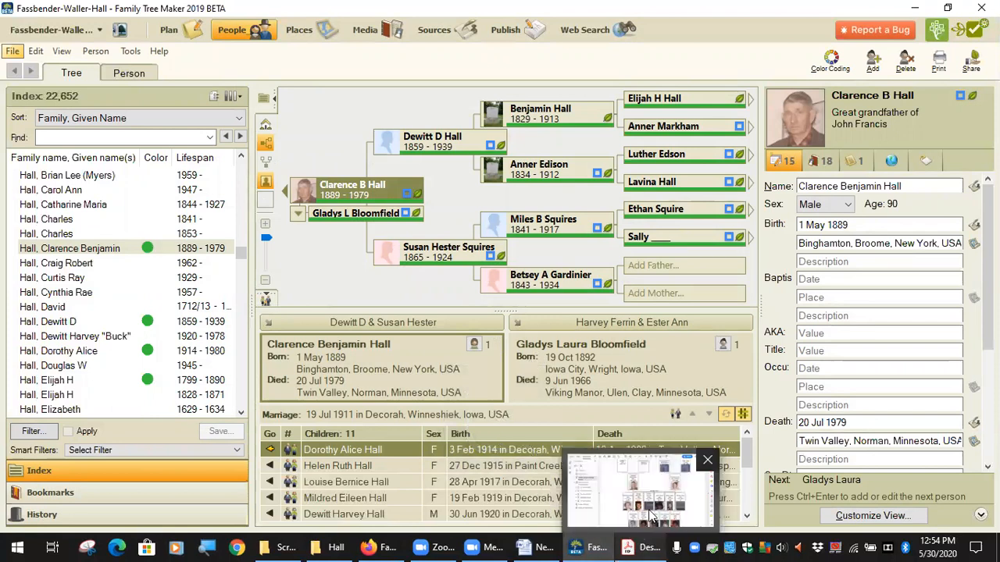
left_click(822, 161)
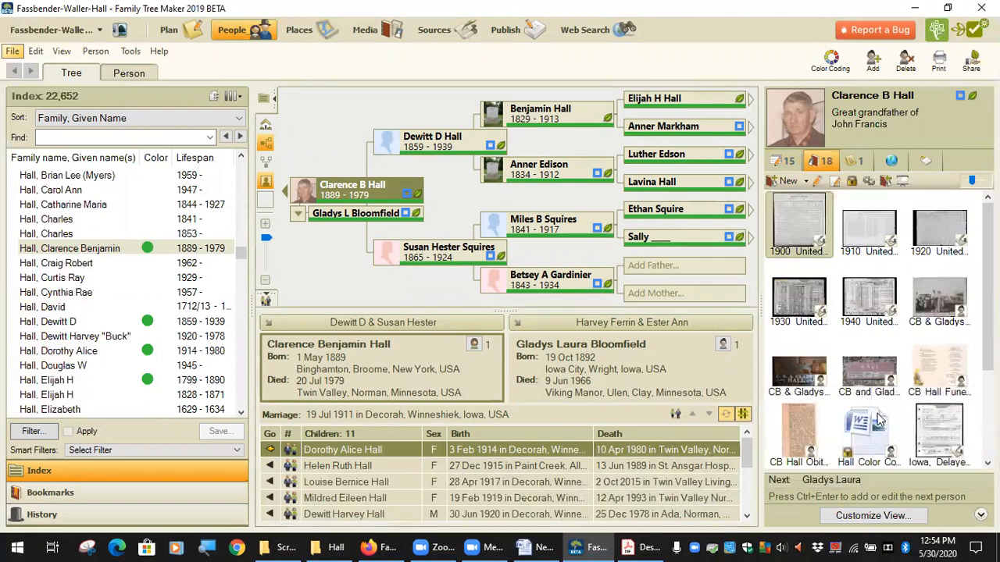
left_click(881, 438)
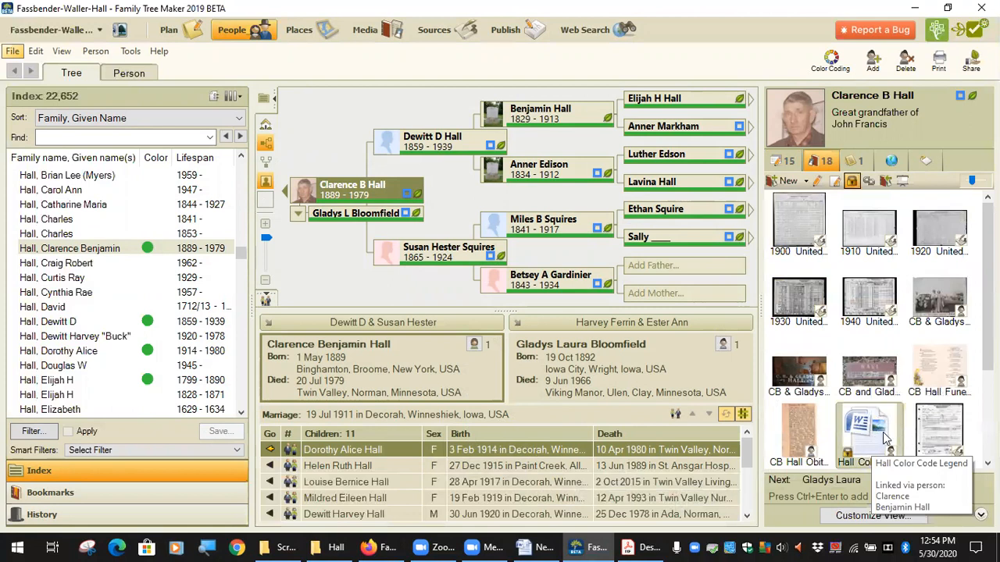
Look through the starting person's media and bring up the Family Book Creator Users group page in Firefox
scroll(885, 439, "down", 3)
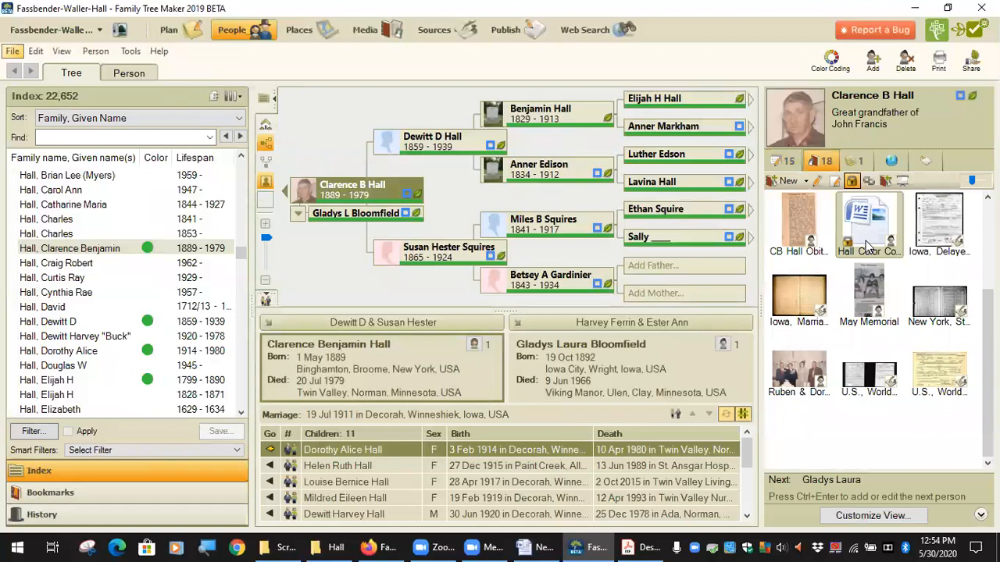
scroll(866, 247, "up", 3)
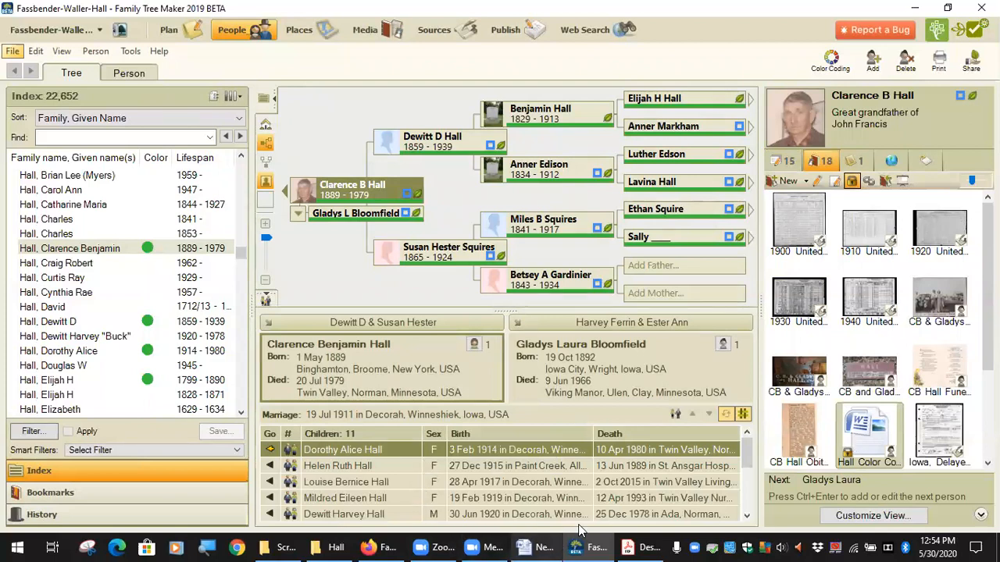
left_click(378, 547)
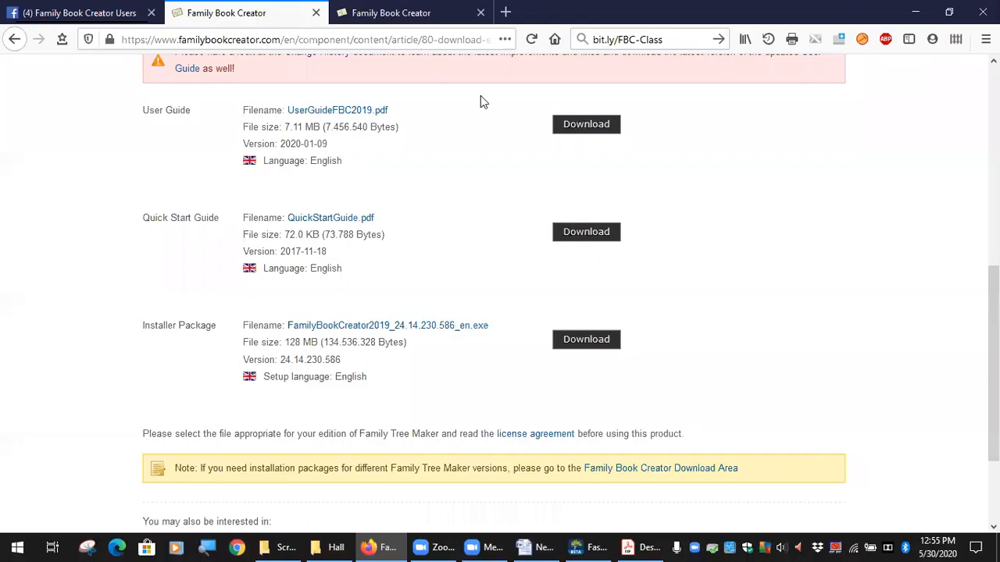
left_click(117, 14)
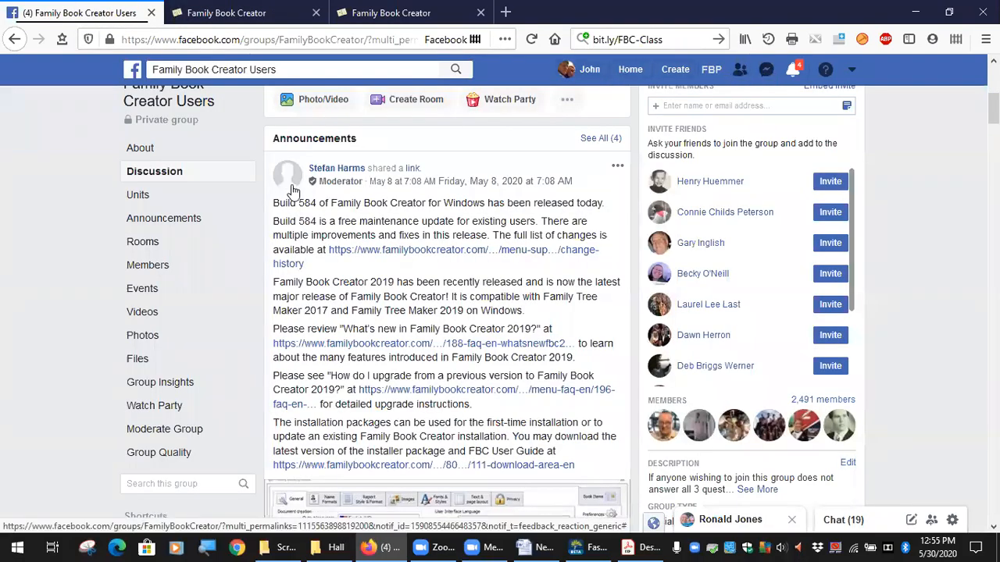
Go back past the finished PDF to Family Tree Maker and list only the stories in the media collection
left_click(645, 546)
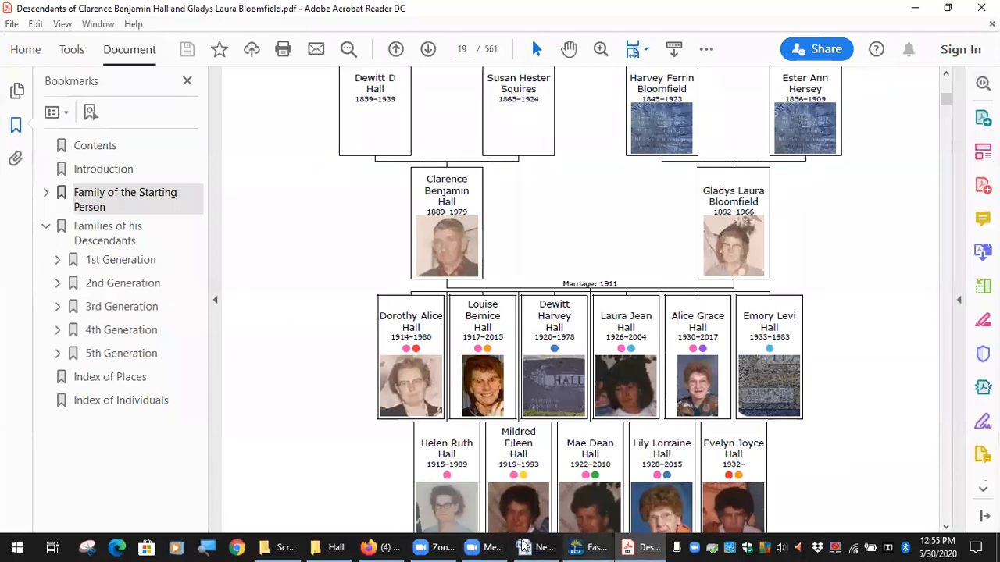
left_click(592, 547)
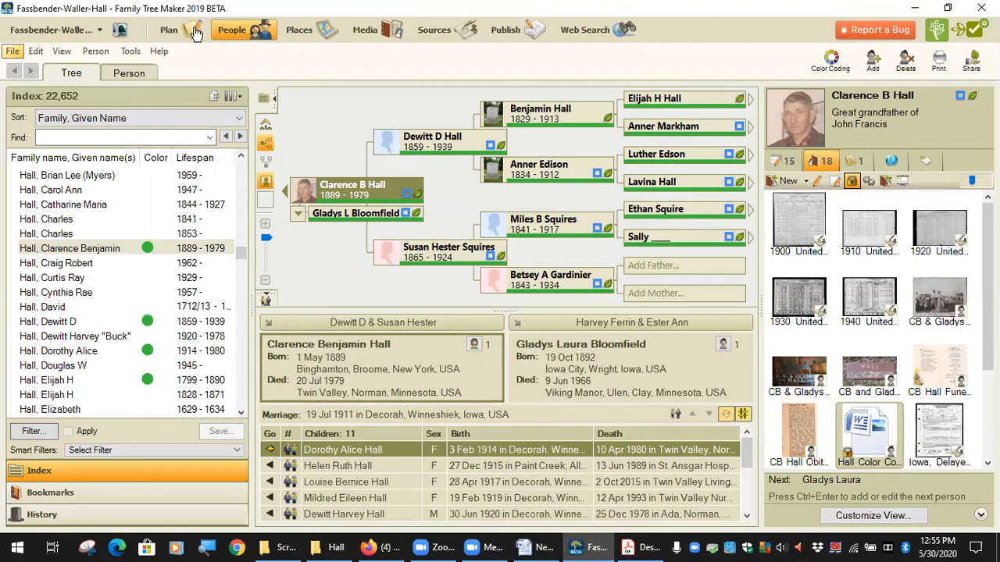
left_click(369, 33)
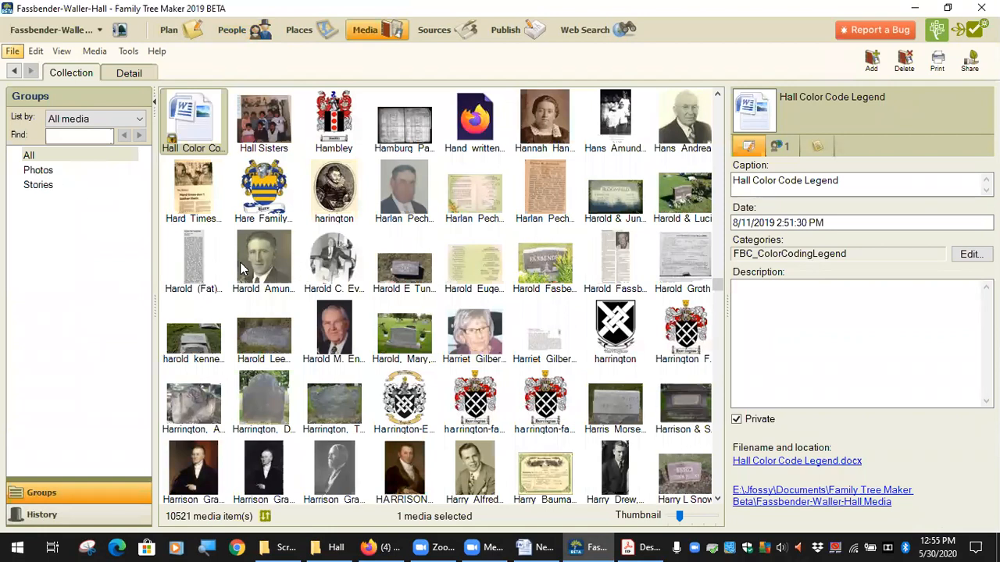
left_click(35, 185)
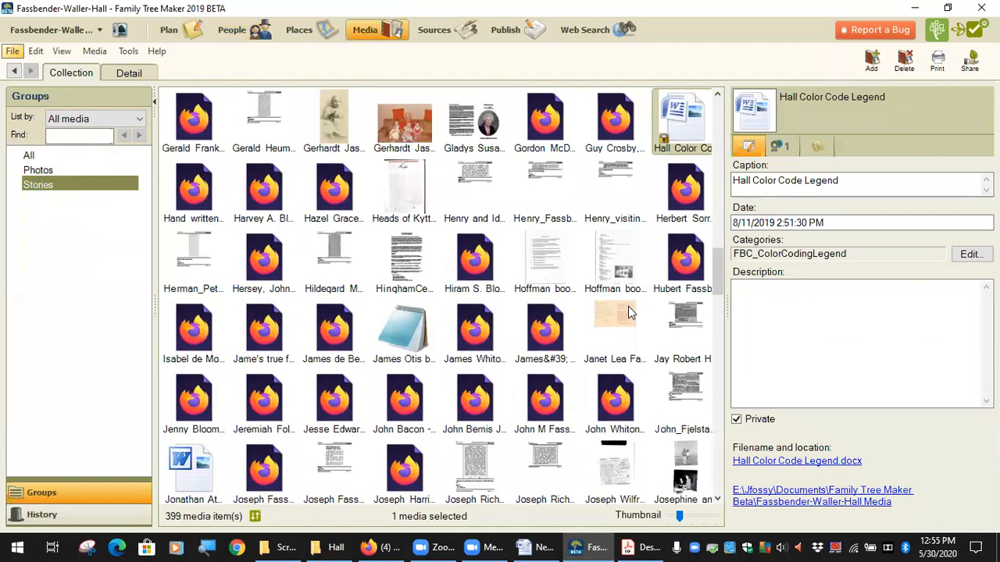
Categorize the obituary PDF dated 3/8/2020 as FBC_HandleStoryAsImage and add an FBC_PhotoAlbum category
left_click(335, 263)
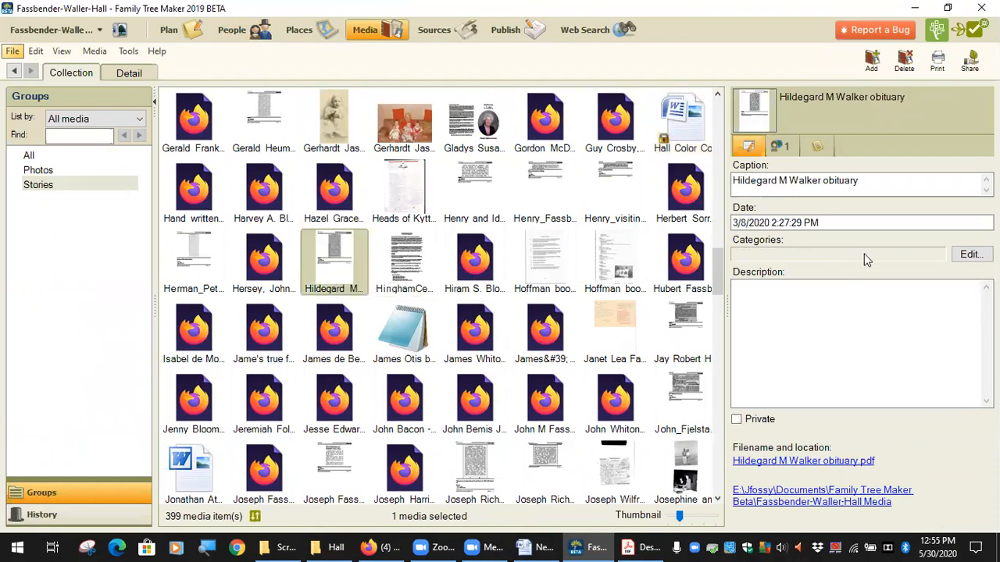
left_click(968, 255)
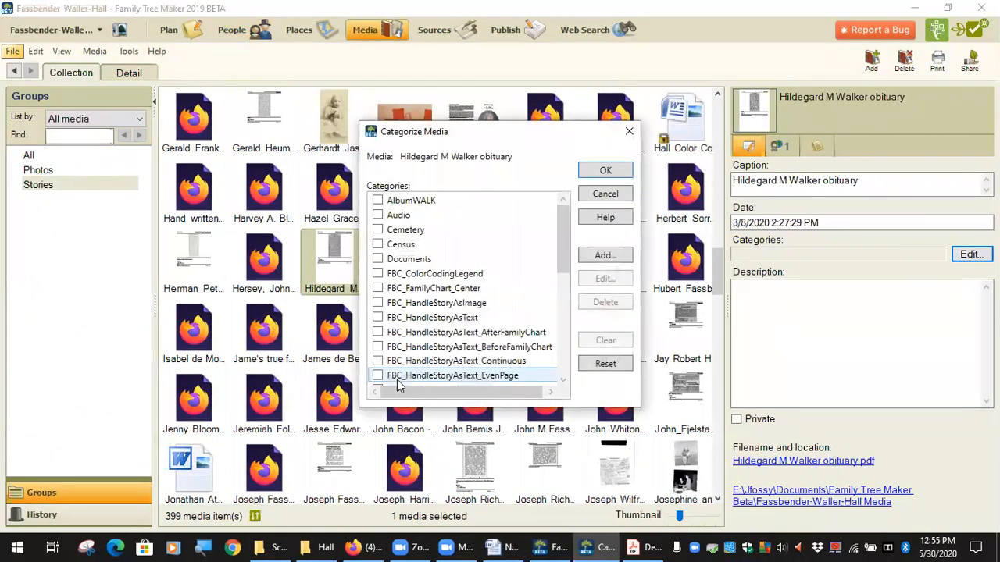
scroll(469, 320, "down", 2)
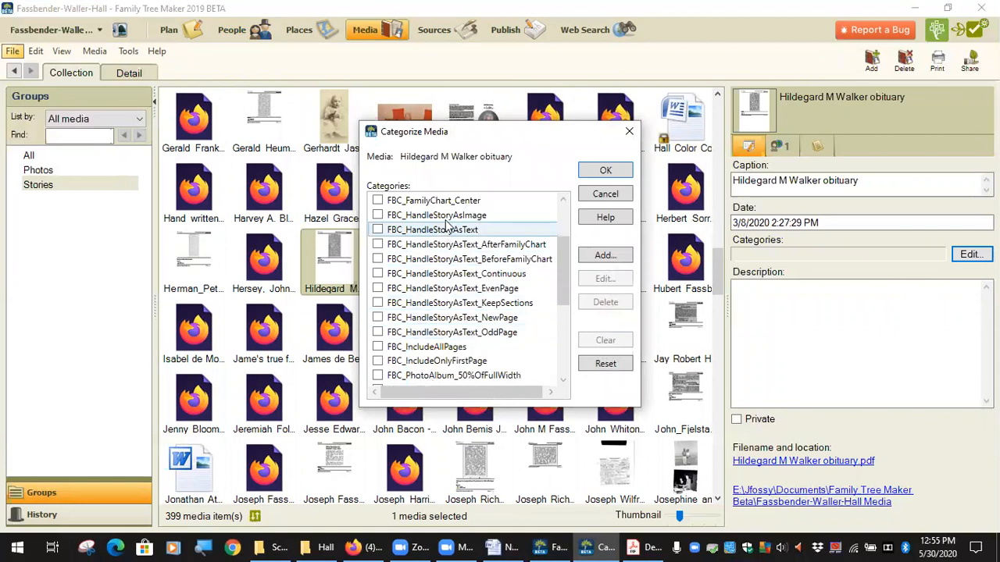
scroll(438, 258, "down", 1)
scroll(438, 379, "up", 3)
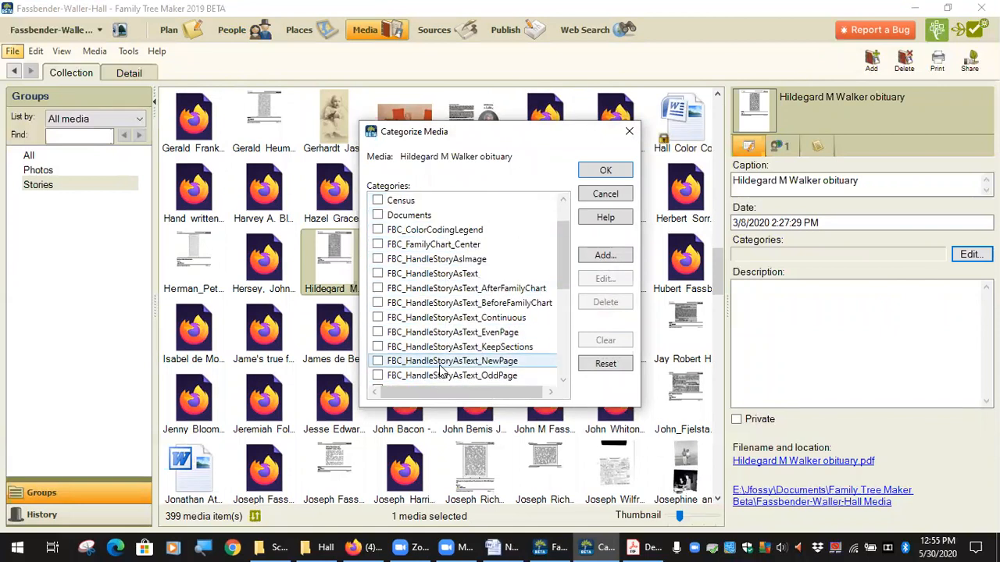
scroll(484, 320, "down", 2)
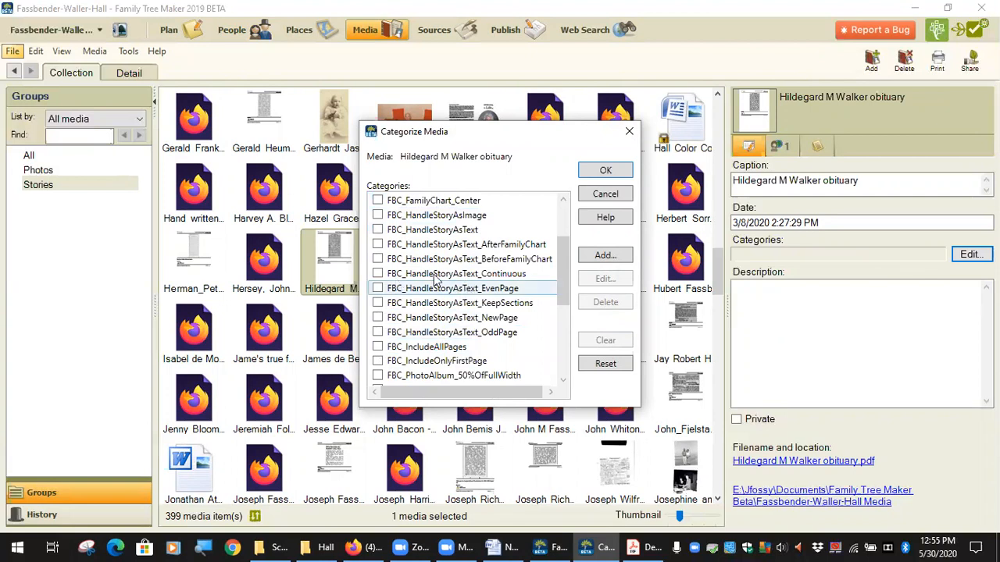
scroll(403, 262, "up", 1)
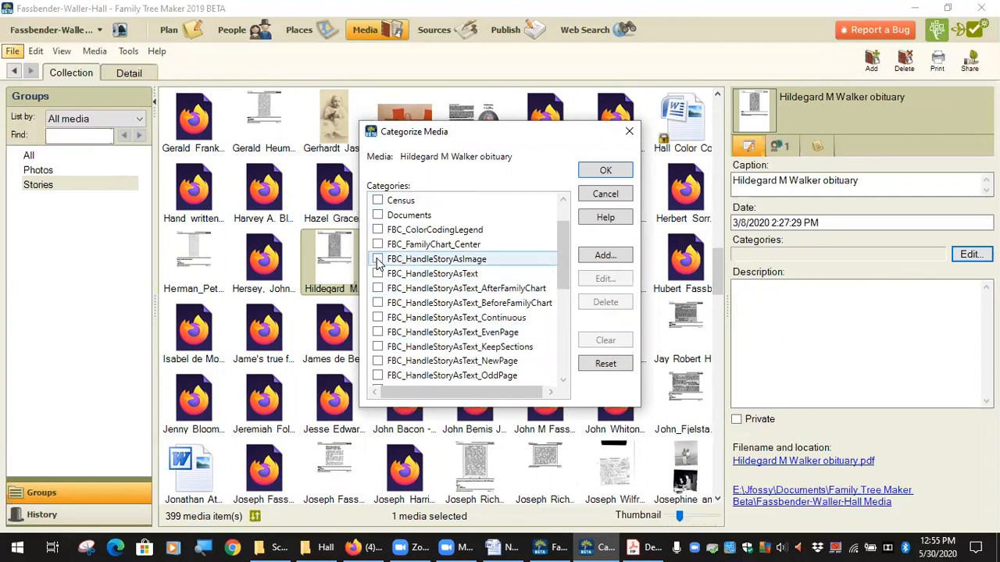
left_click(378, 261)
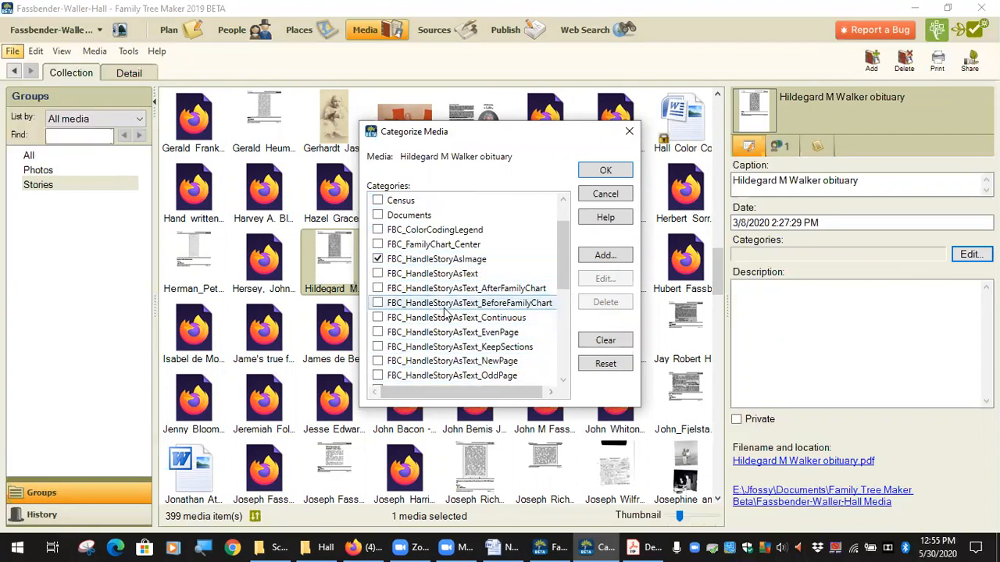
scroll(478, 324, "down", 1)
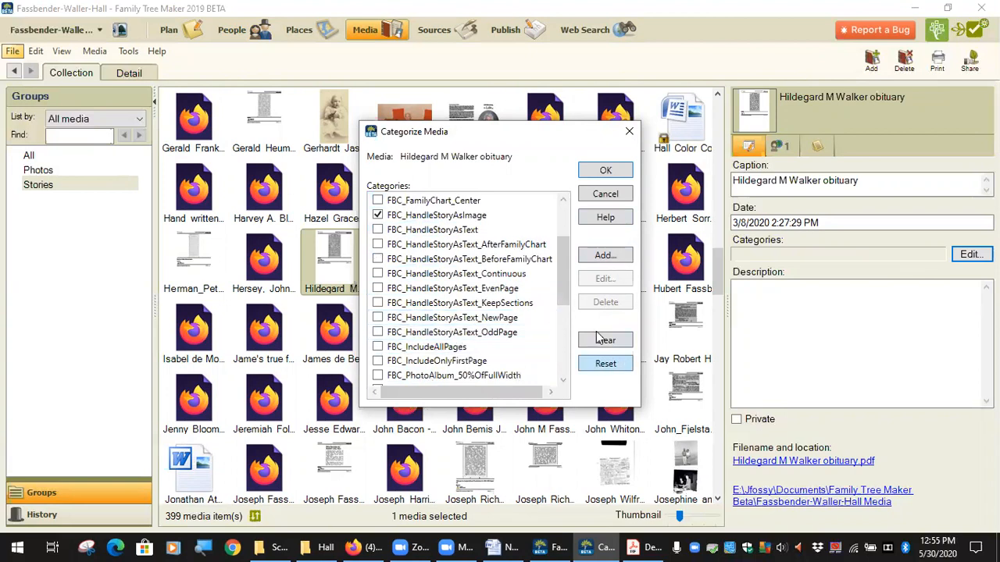
scroll(478, 336, "down", 1)
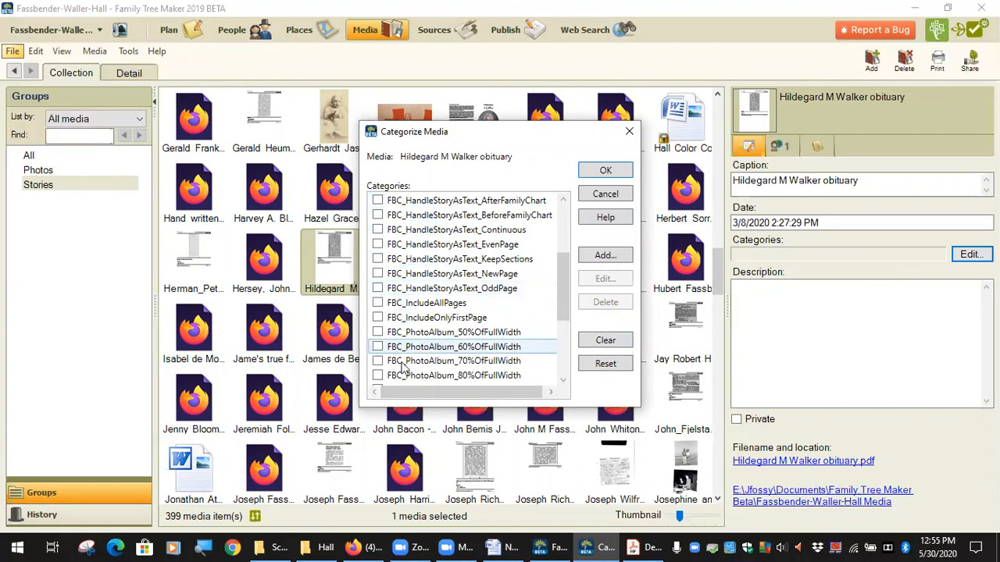
scroll(401, 368, "down", 2)
left_click(377, 318)
left_click(606, 172)
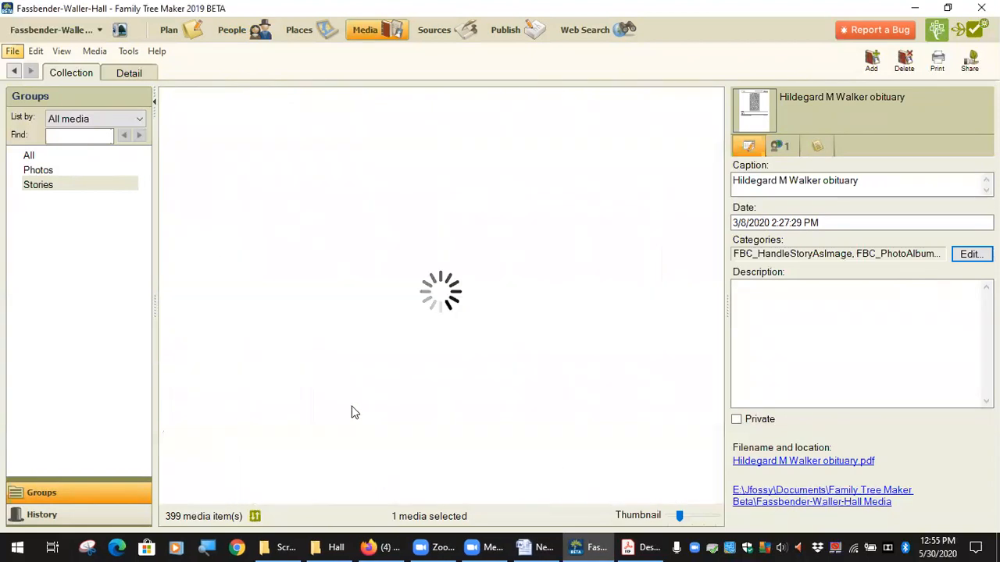
Edit the categories of the "Old recollections Norman co mn" story, clearing FBC_HandleStoryAsText_BeforeFamilyChart and highlighting FBC_HandleStoryAsText
scroll(539, 348, "down", 10)
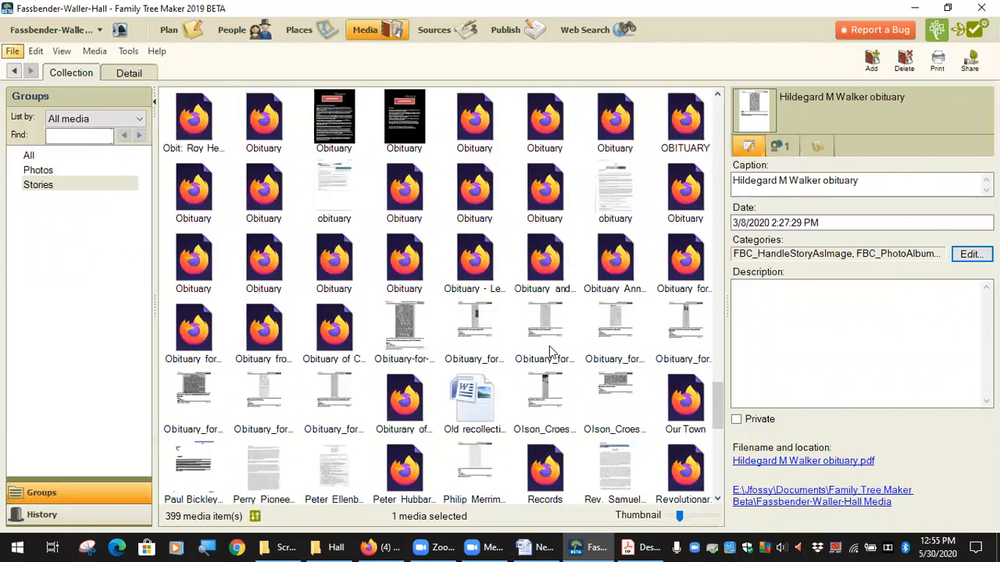
left_click(480, 418)
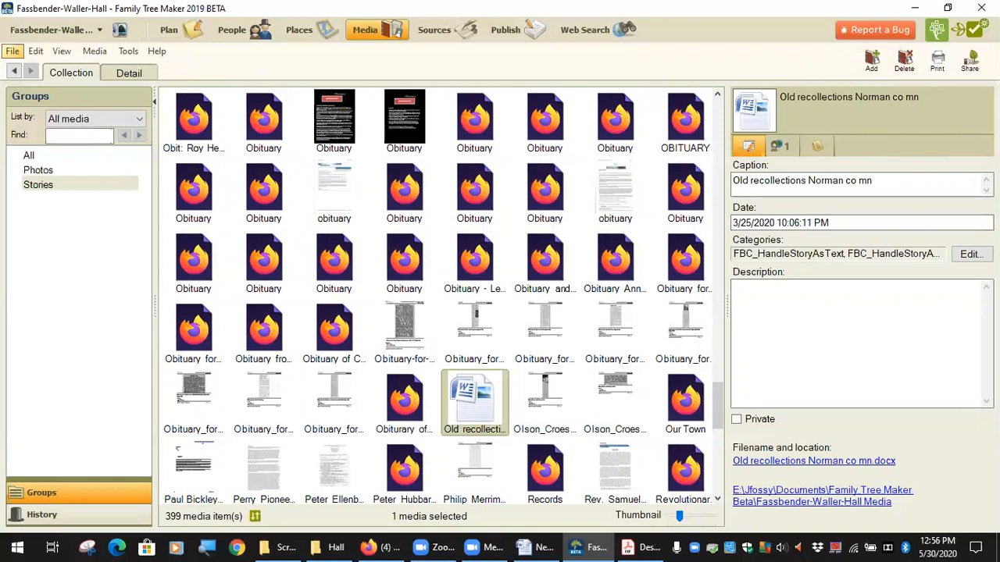
left_click(971, 253)
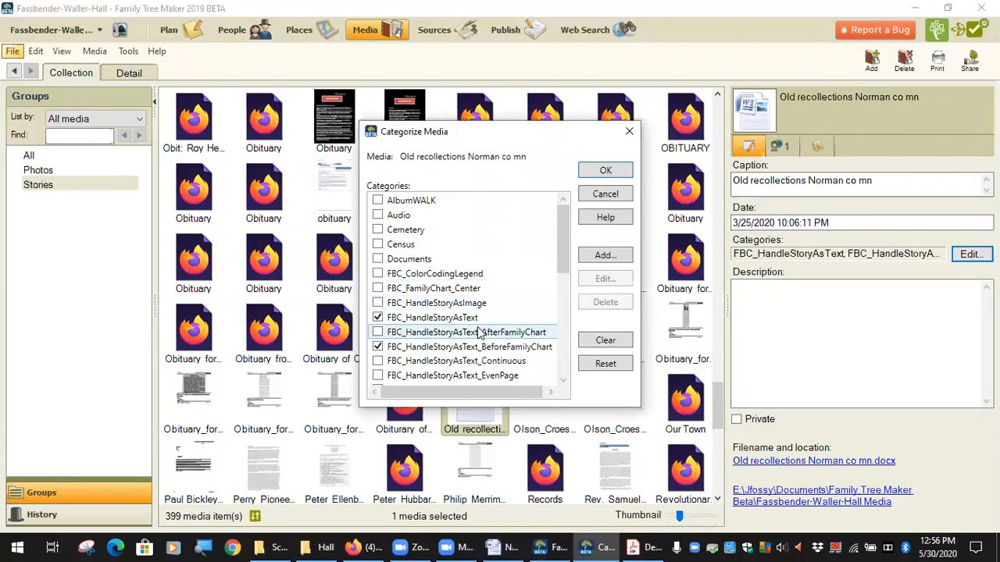
scroll(480, 335, "down", 1)
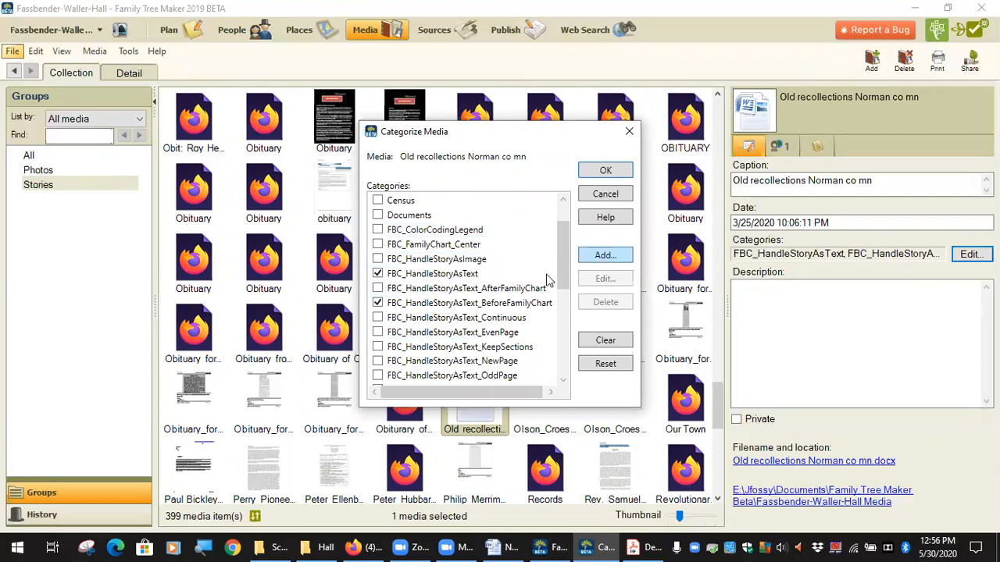
left_click(378, 304)
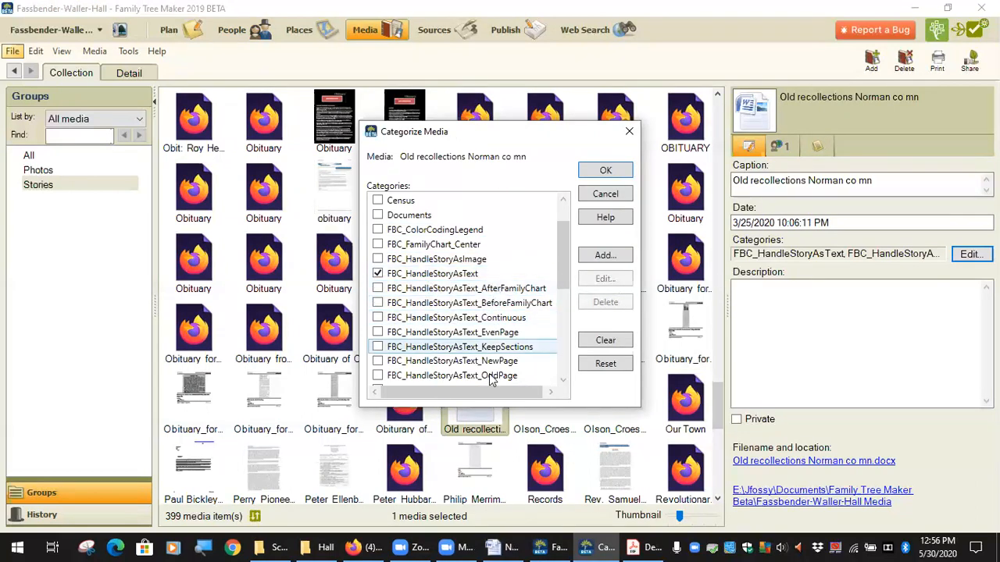
scroll(479, 356, "down", 1)
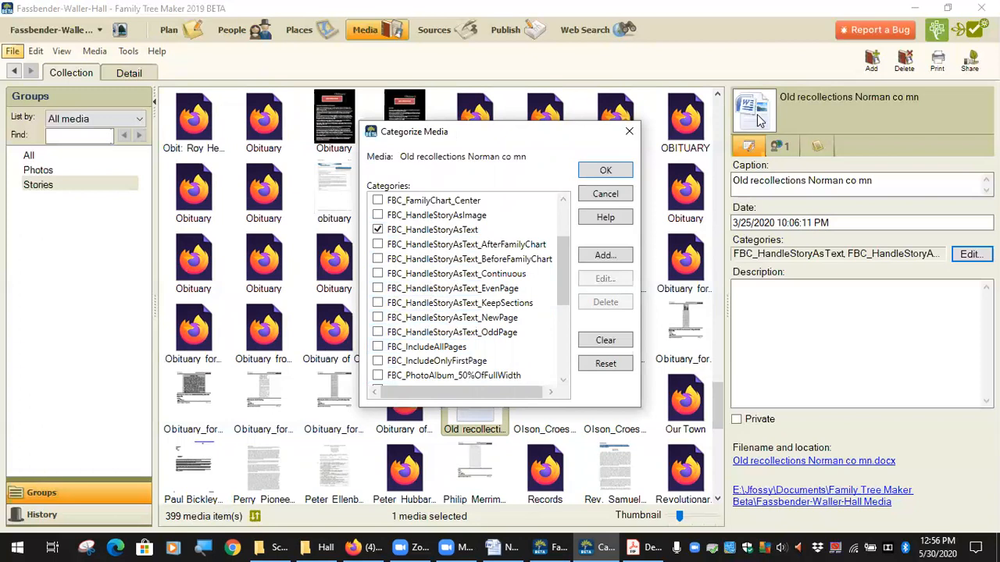
left_click(436, 231)
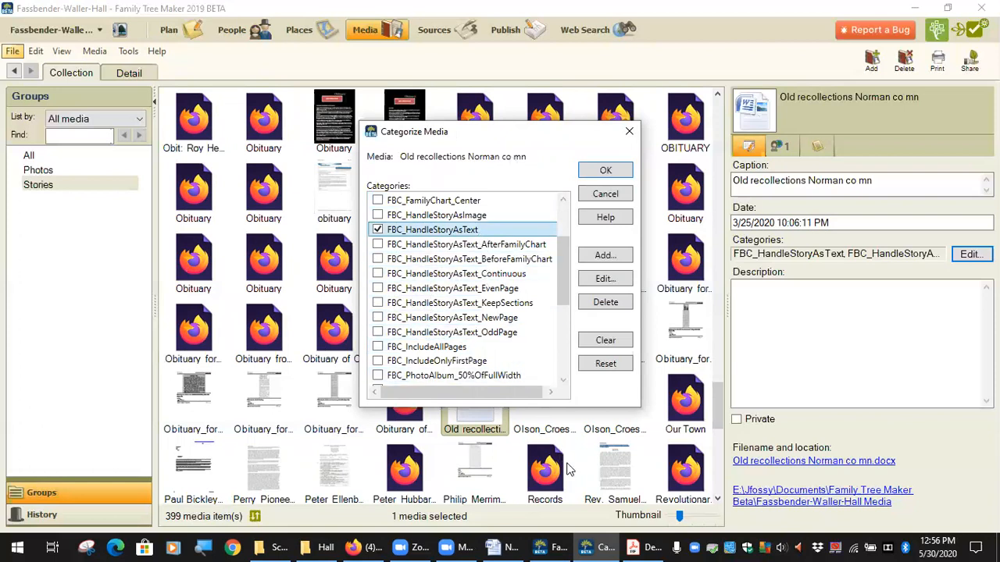
Switch to the Word document and select the class link bit.ly/FBC-Class
mouse_move(637, 547)
mouse_move(512, 545)
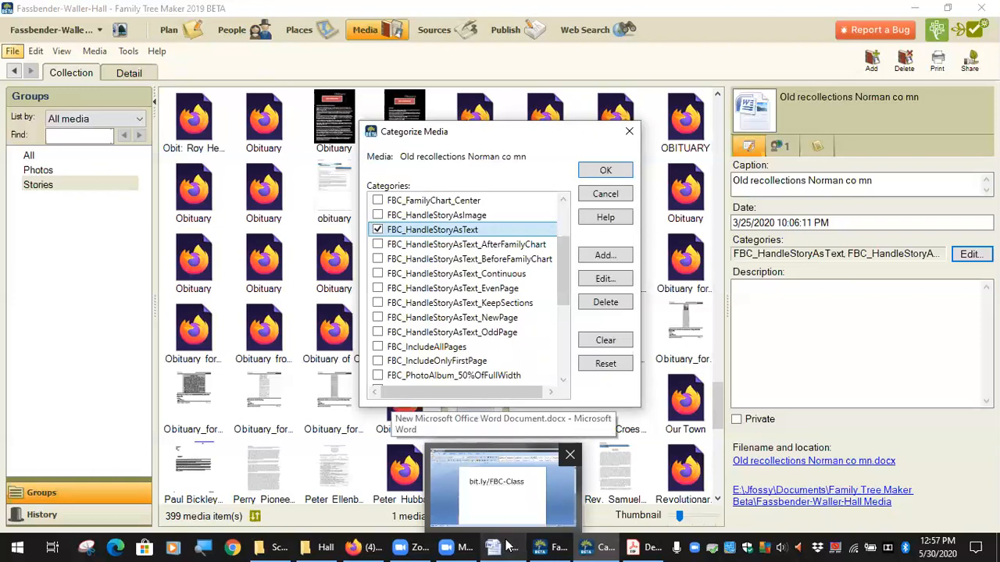
left_click(507, 545)
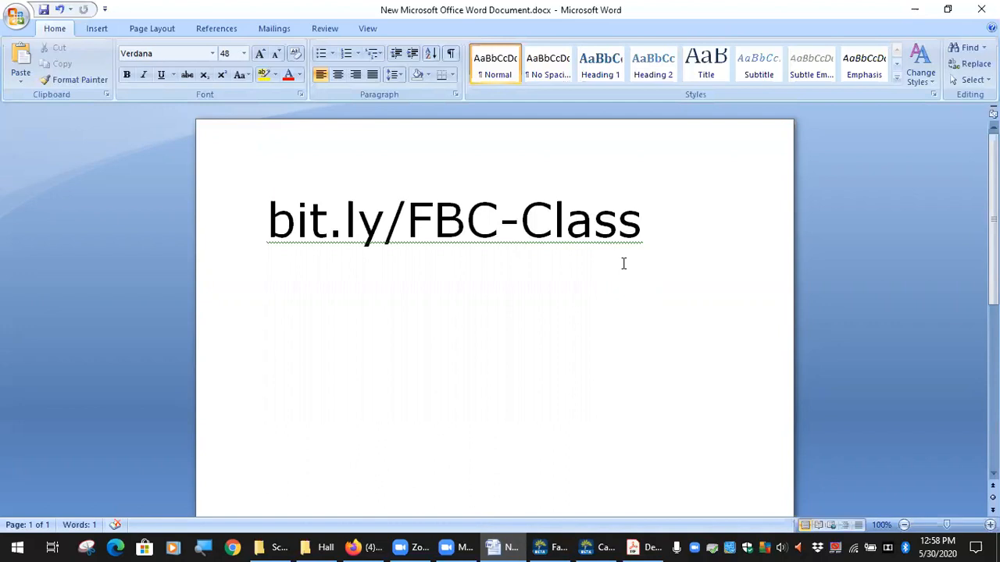
left_click(646, 226)
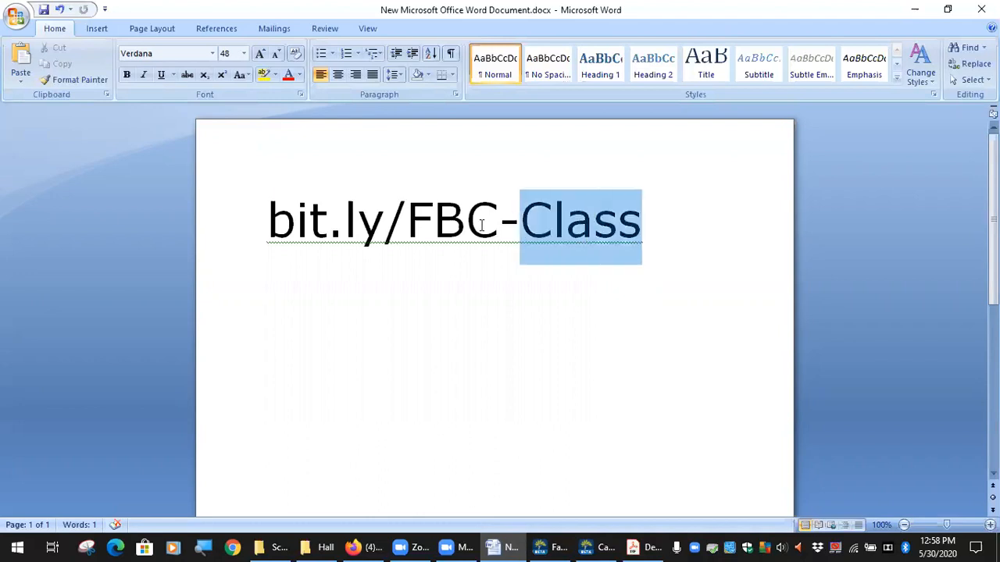
triple_click(646, 226)
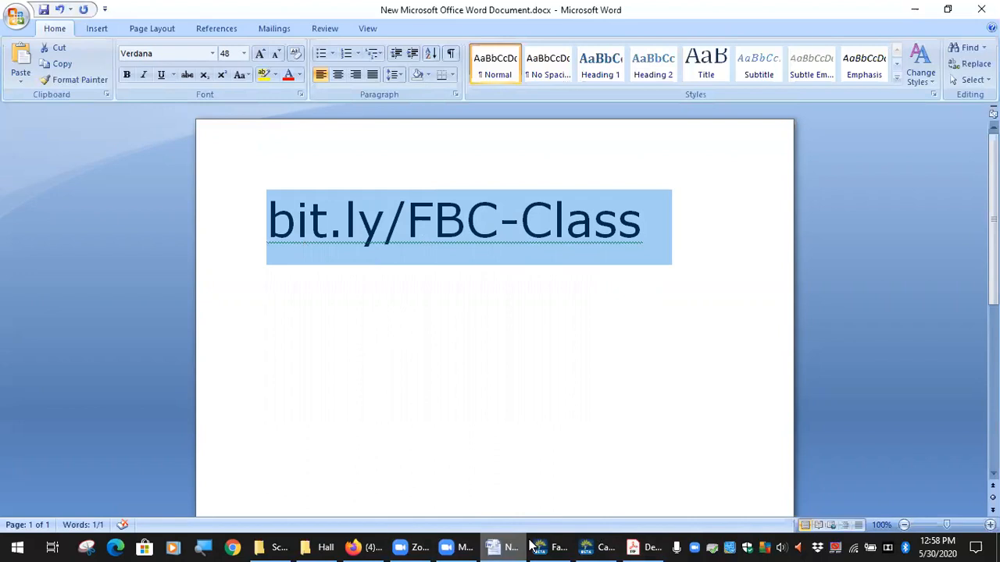
Switch from Word to the Zoom meeting windows
mouse_move(376, 546)
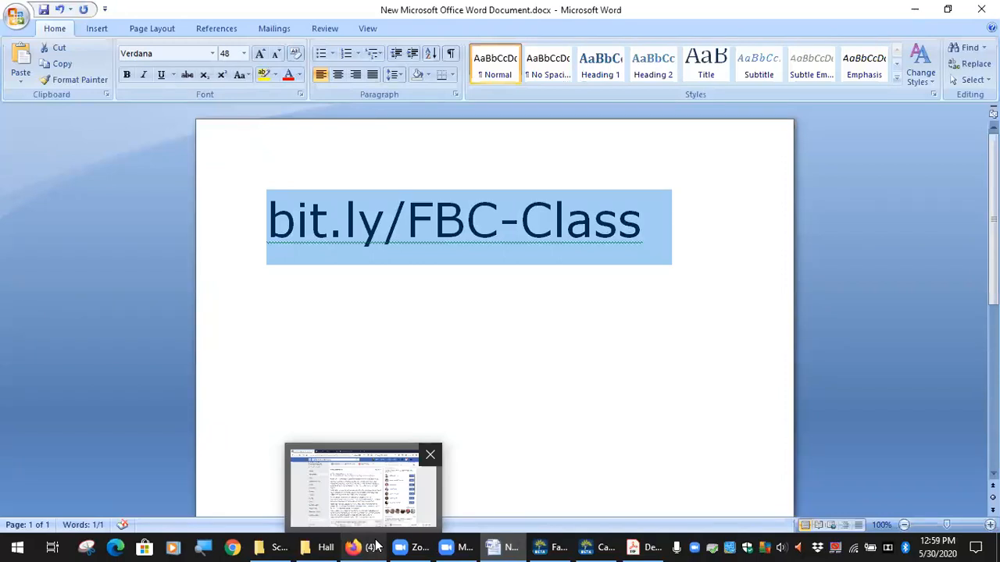
left_click(458, 546)
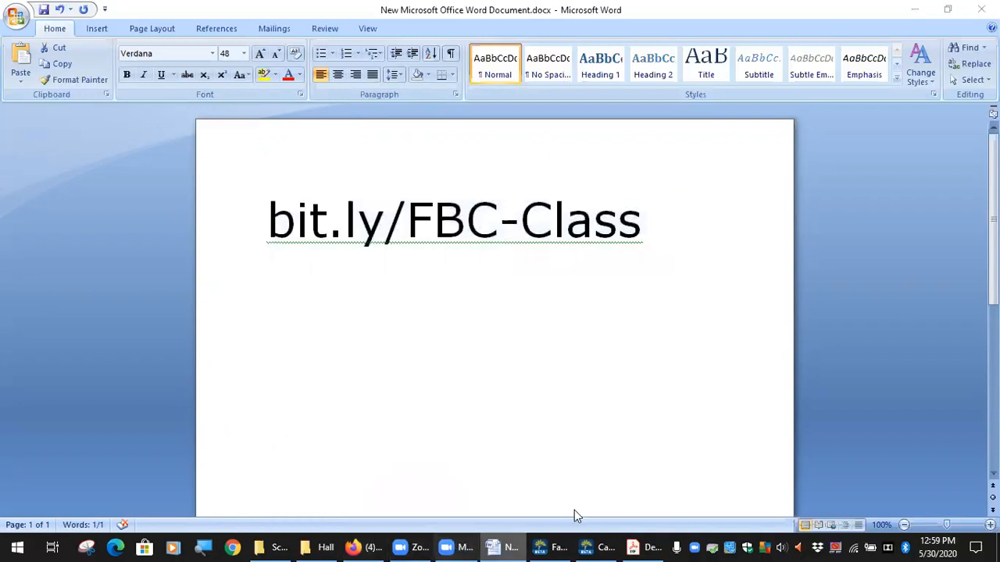
left_click(412, 546)
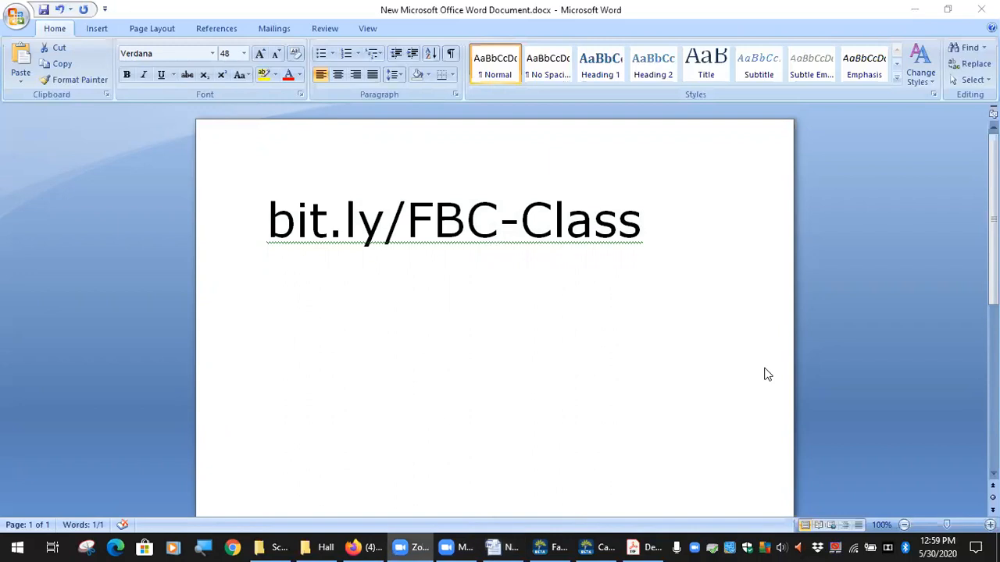